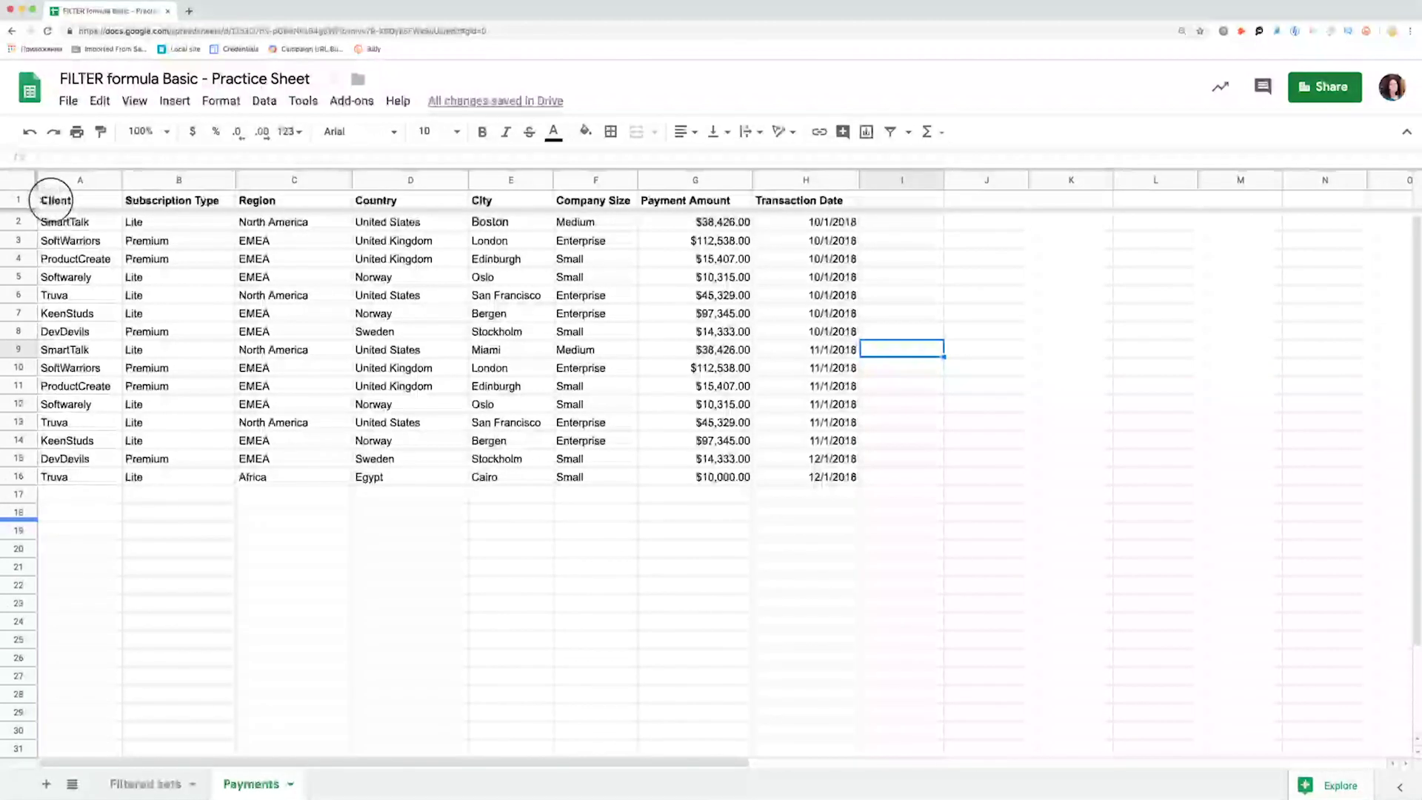
Step: Try a filter on the Region column alone, then switch it off
{"action": "left_click", "coordinate": [79, 179]}
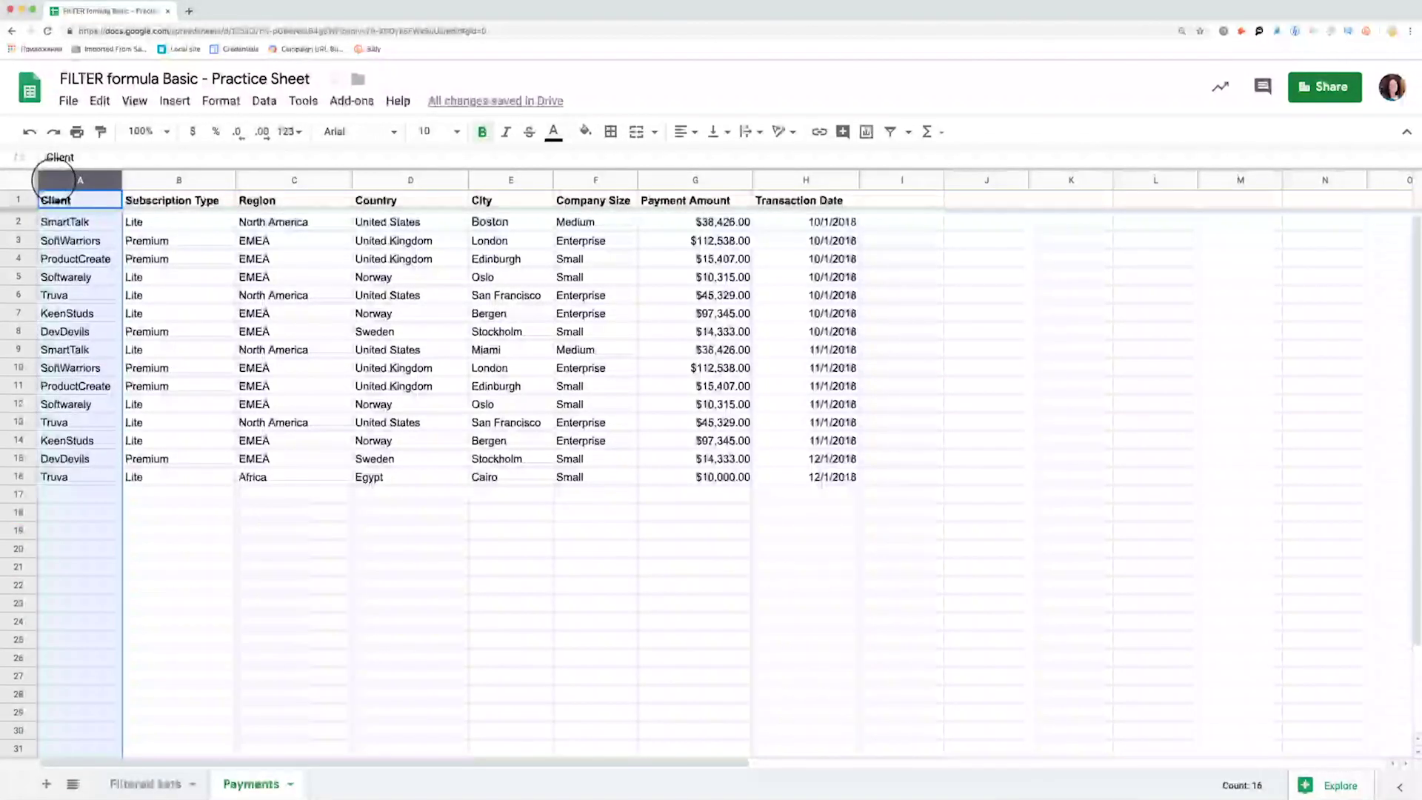
{"action": "mouse_move", "coordinate": [78, 180]}
{"action": "left_click", "coordinate": [293, 179]}
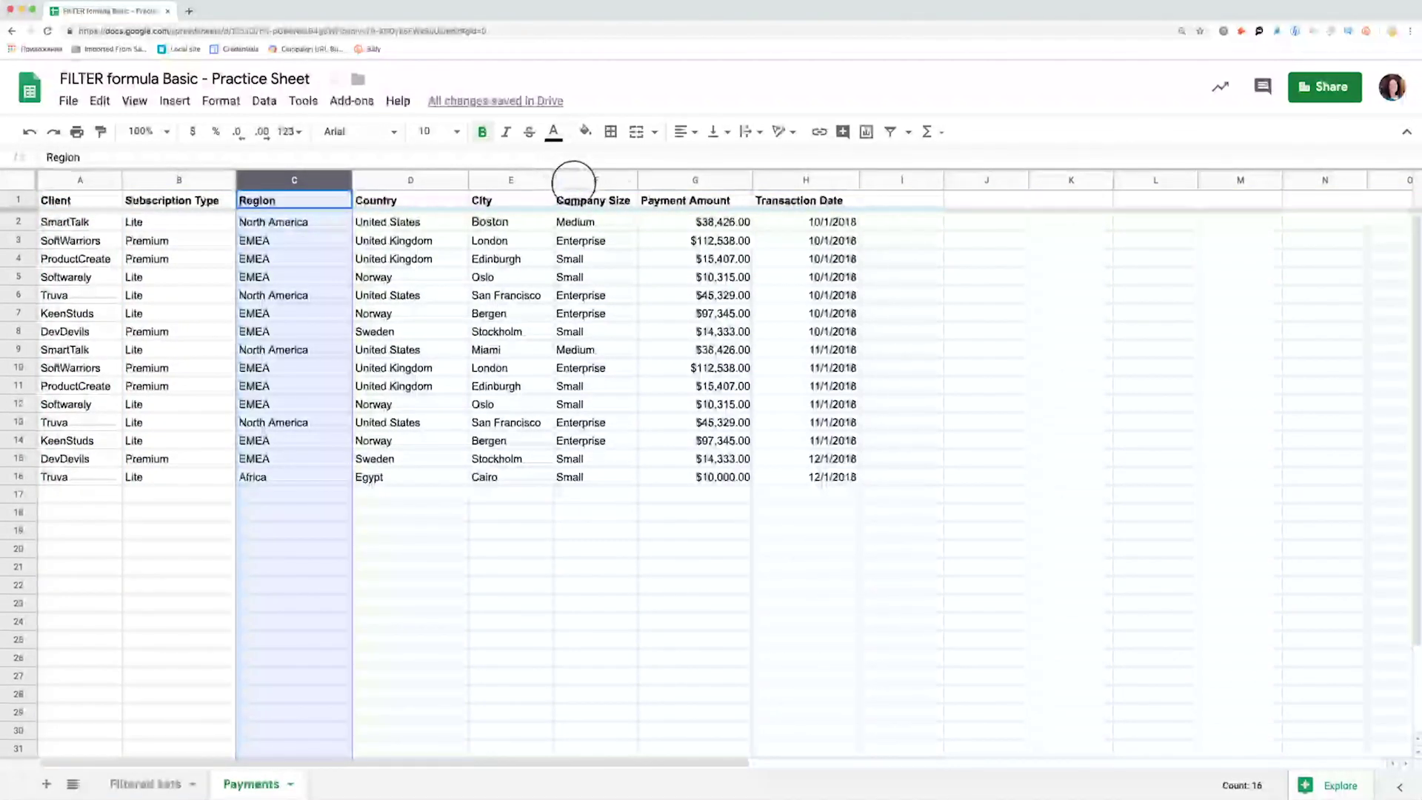
{"action": "left_click", "coordinate": [594, 181]}
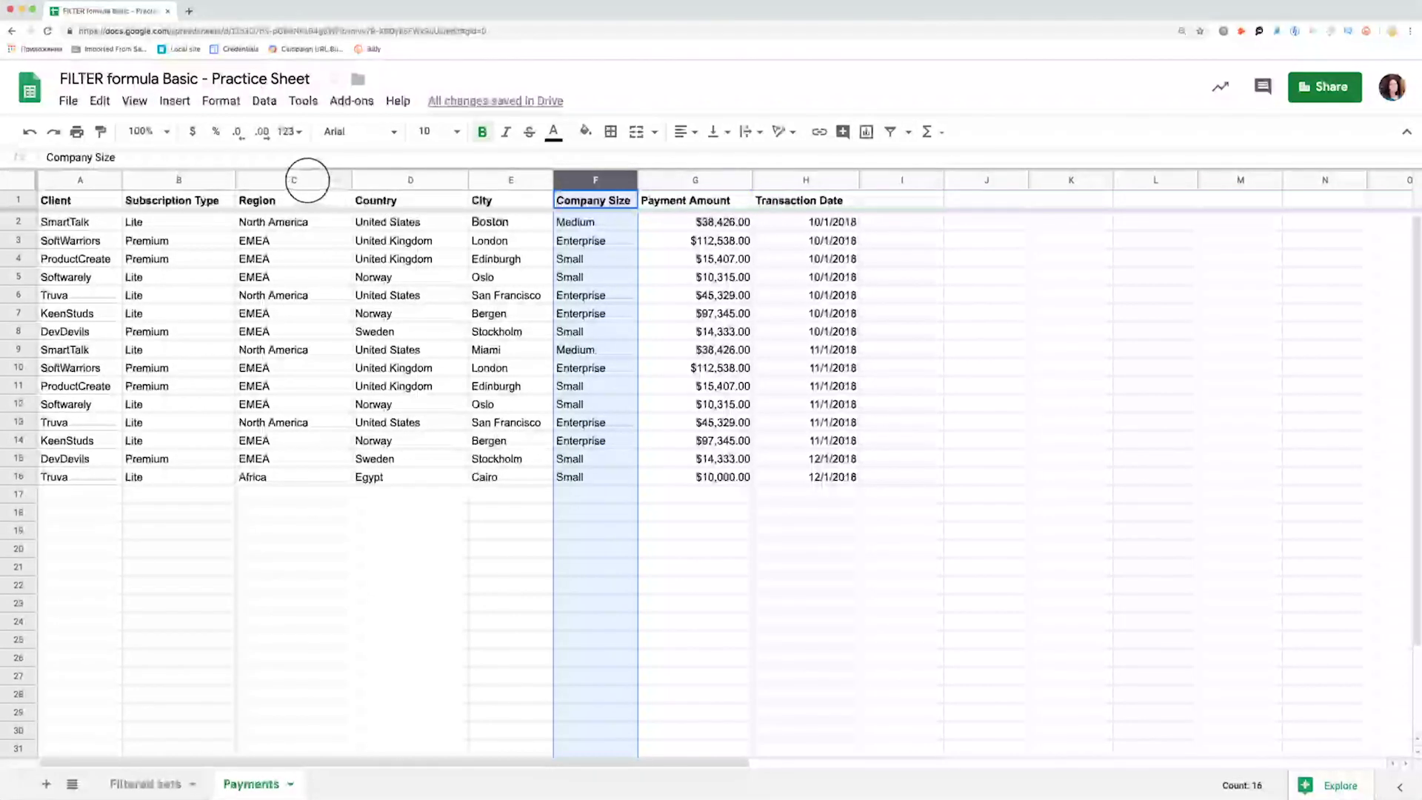
{"action": "left_click", "coordinate": [306, 179]}
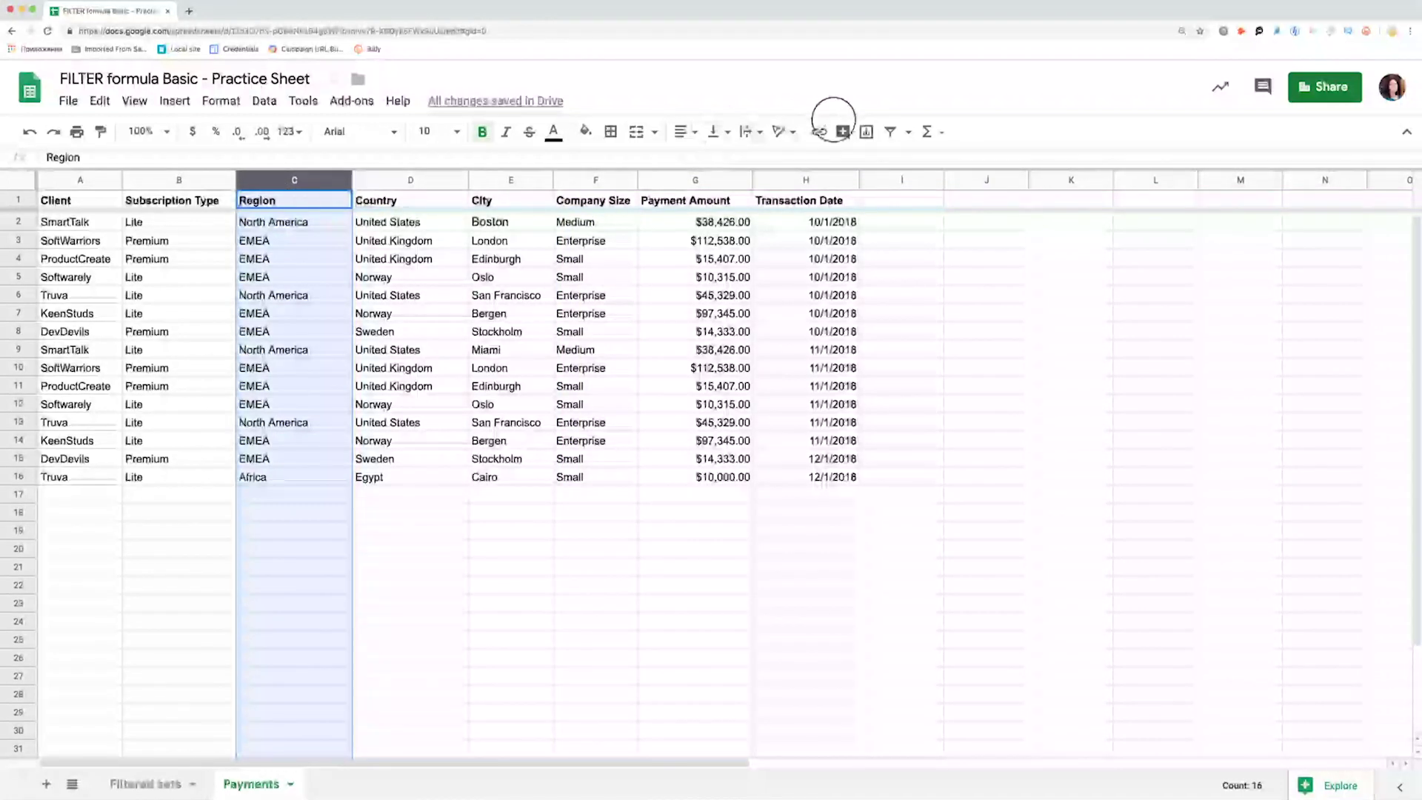
{"action": "left_click", "coordinate": [890, 131]}
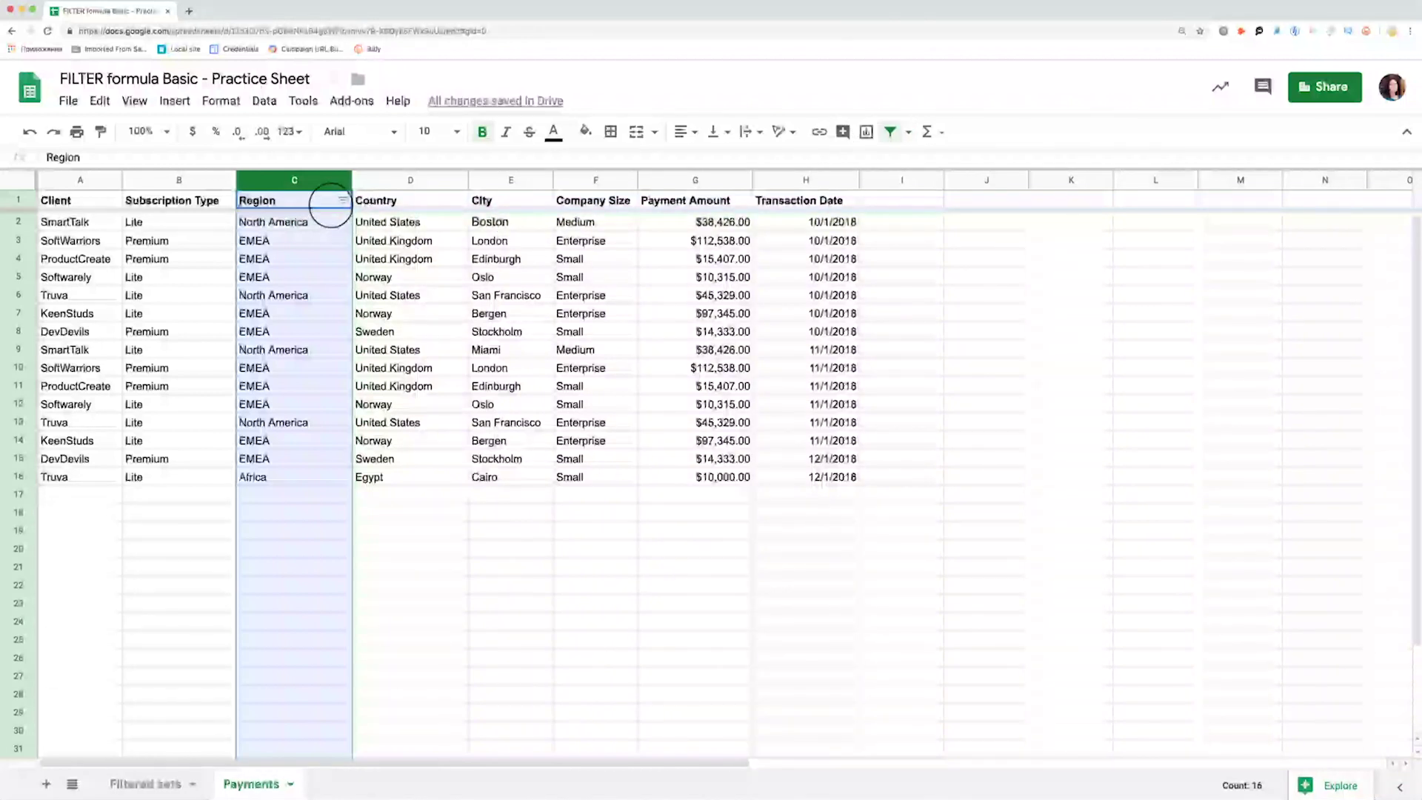
{"action": "left_click", "coordinate": [392, 258]}
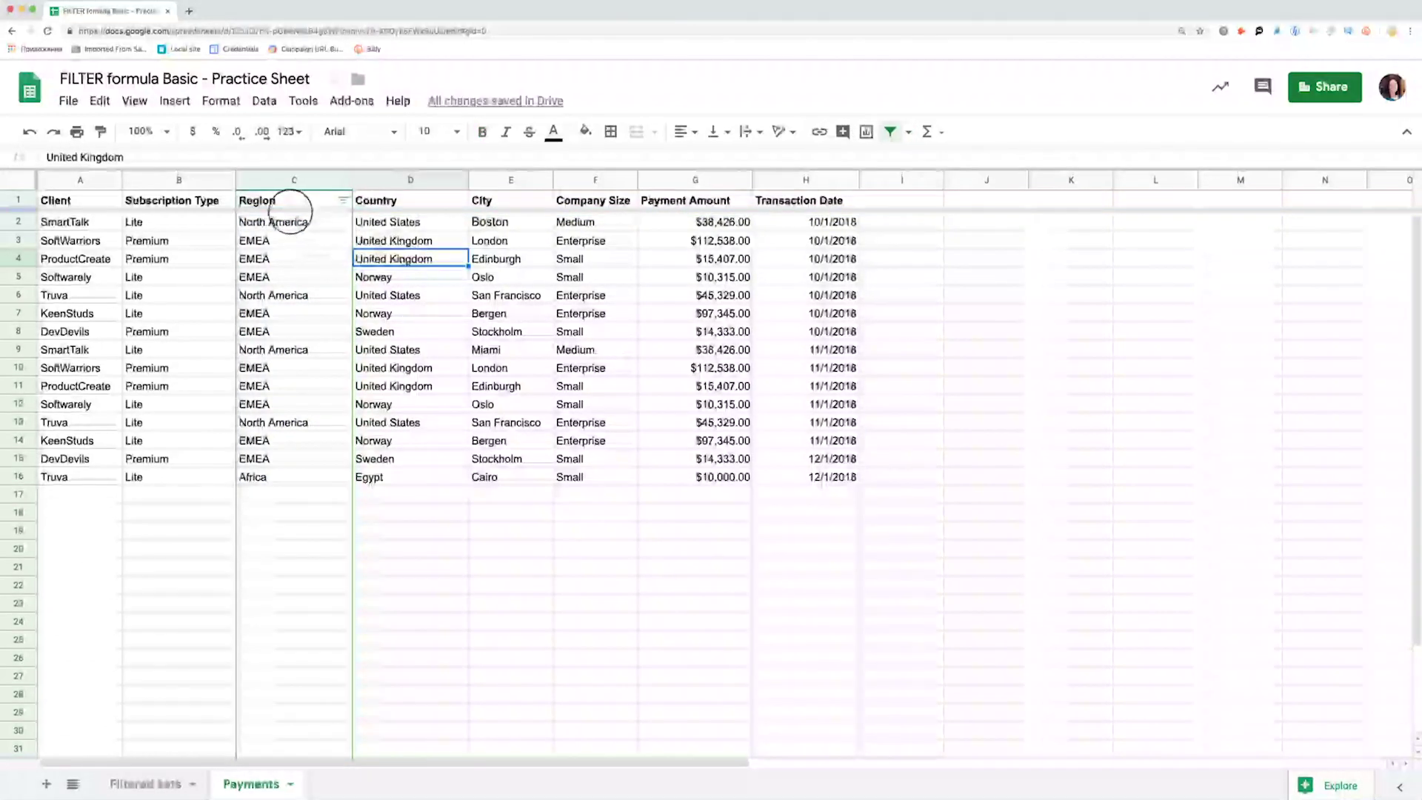
{"action": "left_click", "coordinate": [293, 179]}
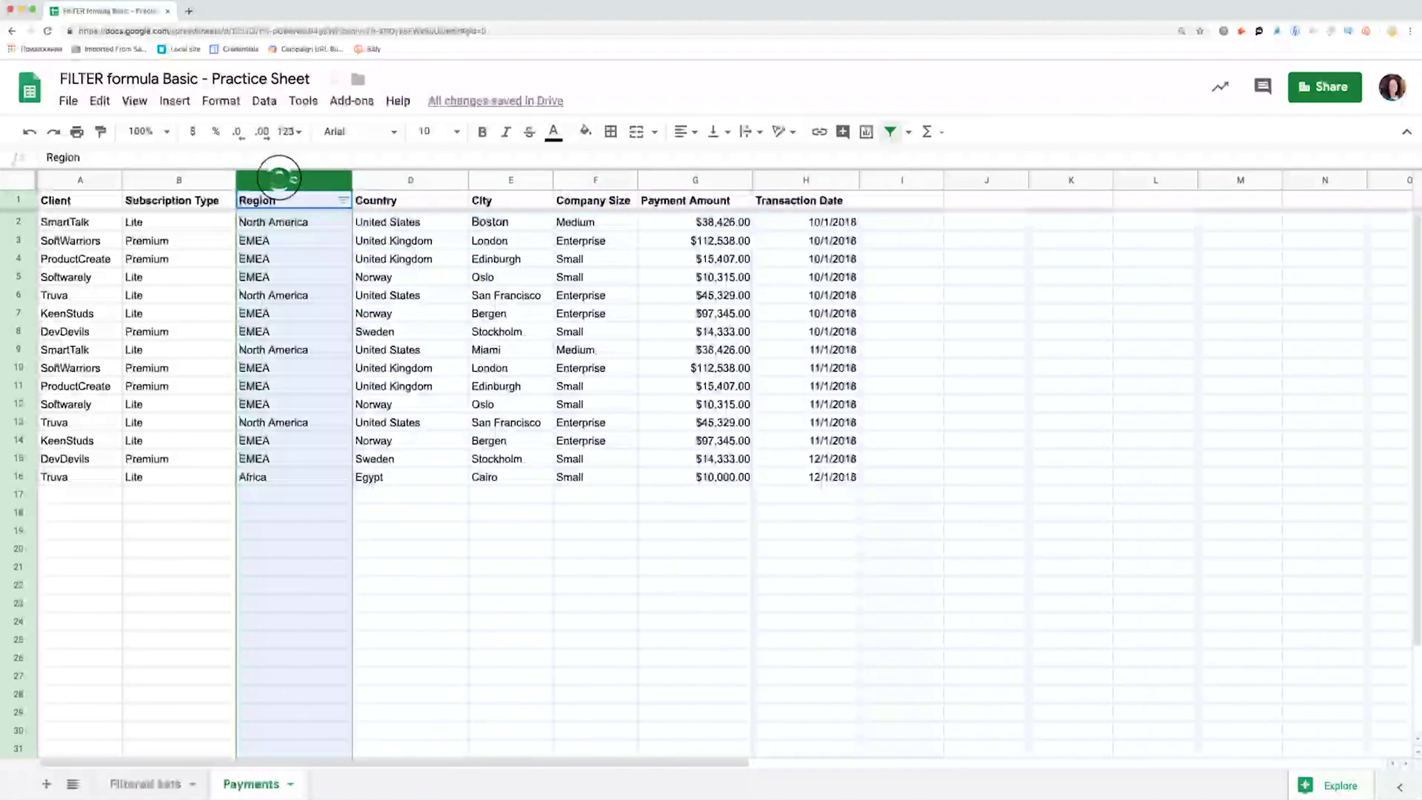
{"action": "left_click", "coordinate": [890, 131]}
Step: Create a filter covering the whole Payments table from a single table cell
{"action": "left_click", "coordinate": [494, 258]}
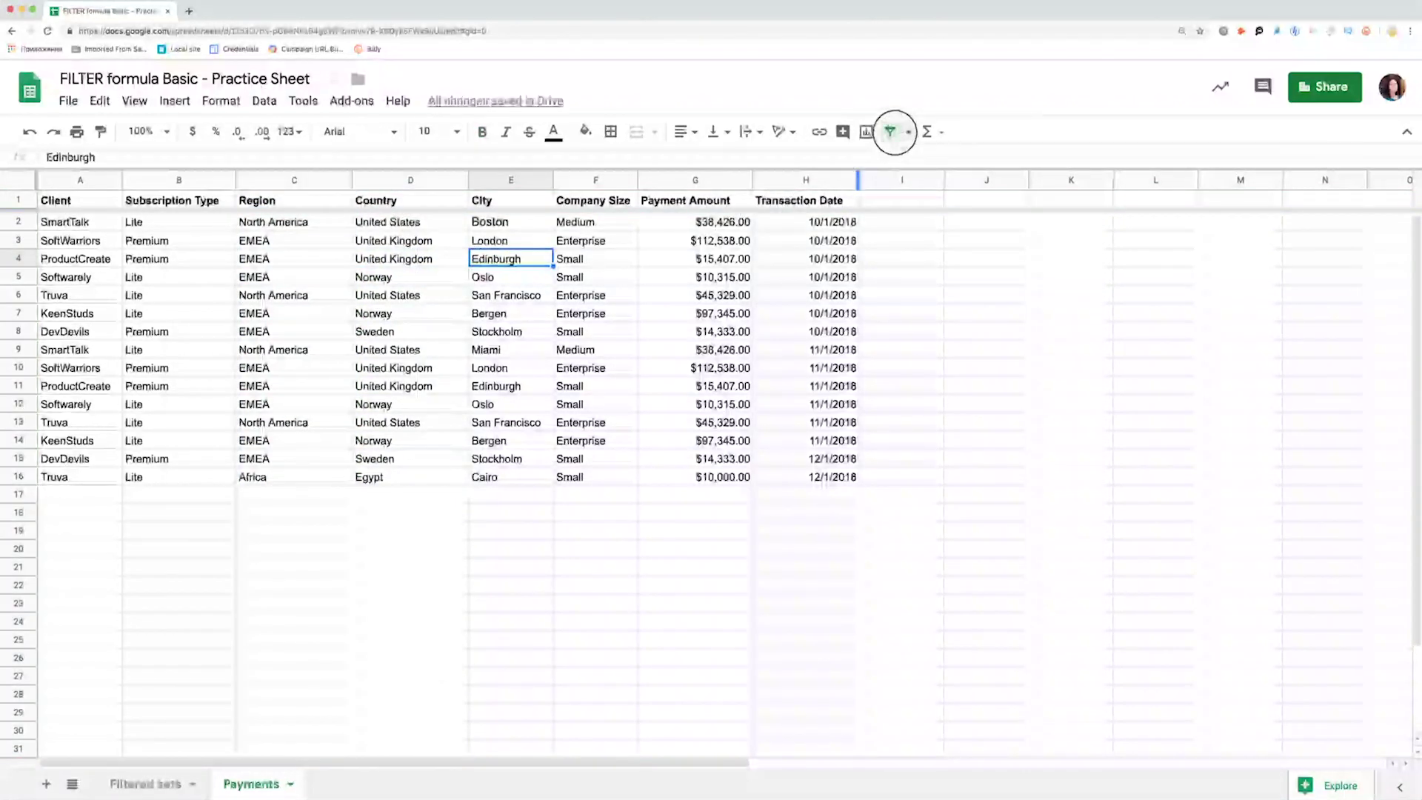
{"action": "left_click", "coordinate": [890, 131]}
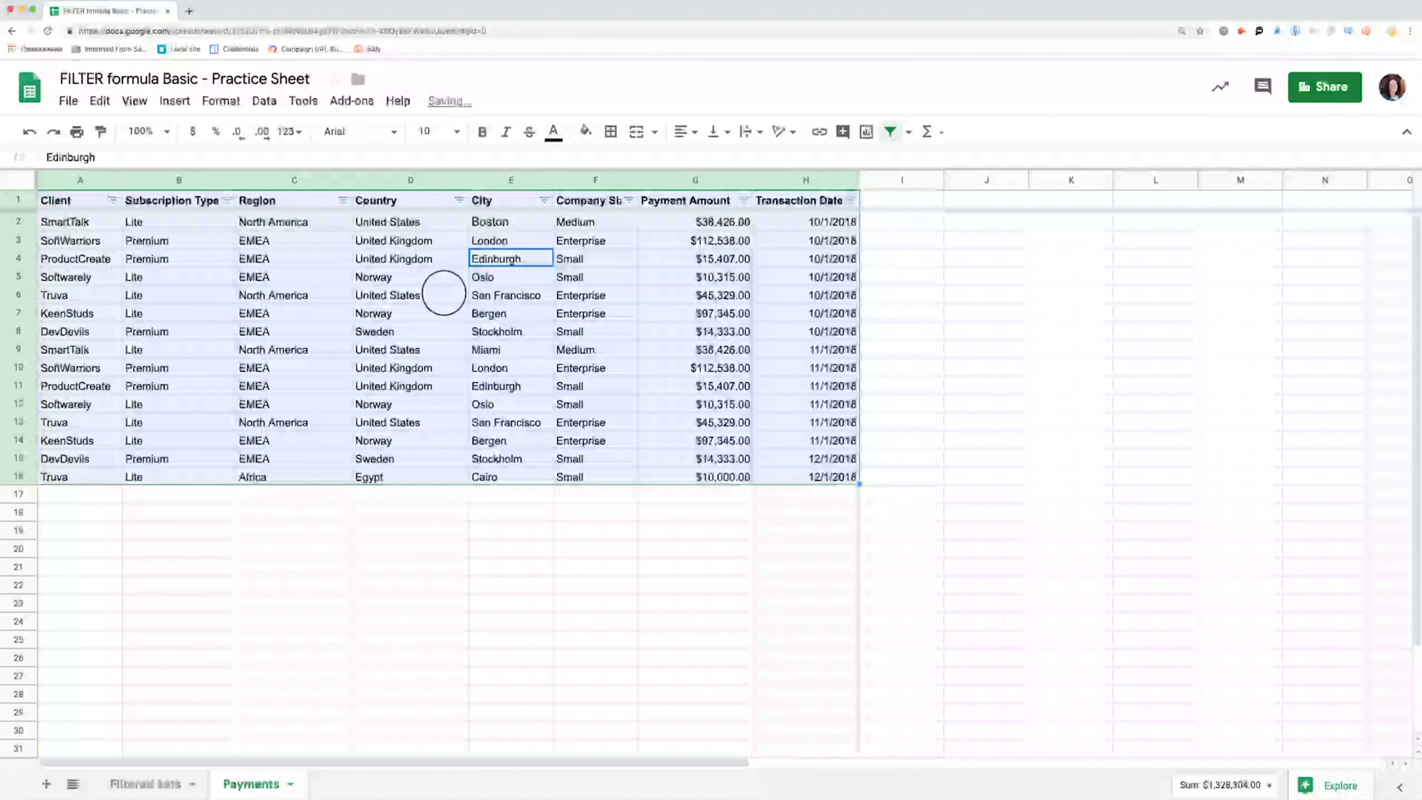
{"action": "left_click", "coordinate": [444, 295]}
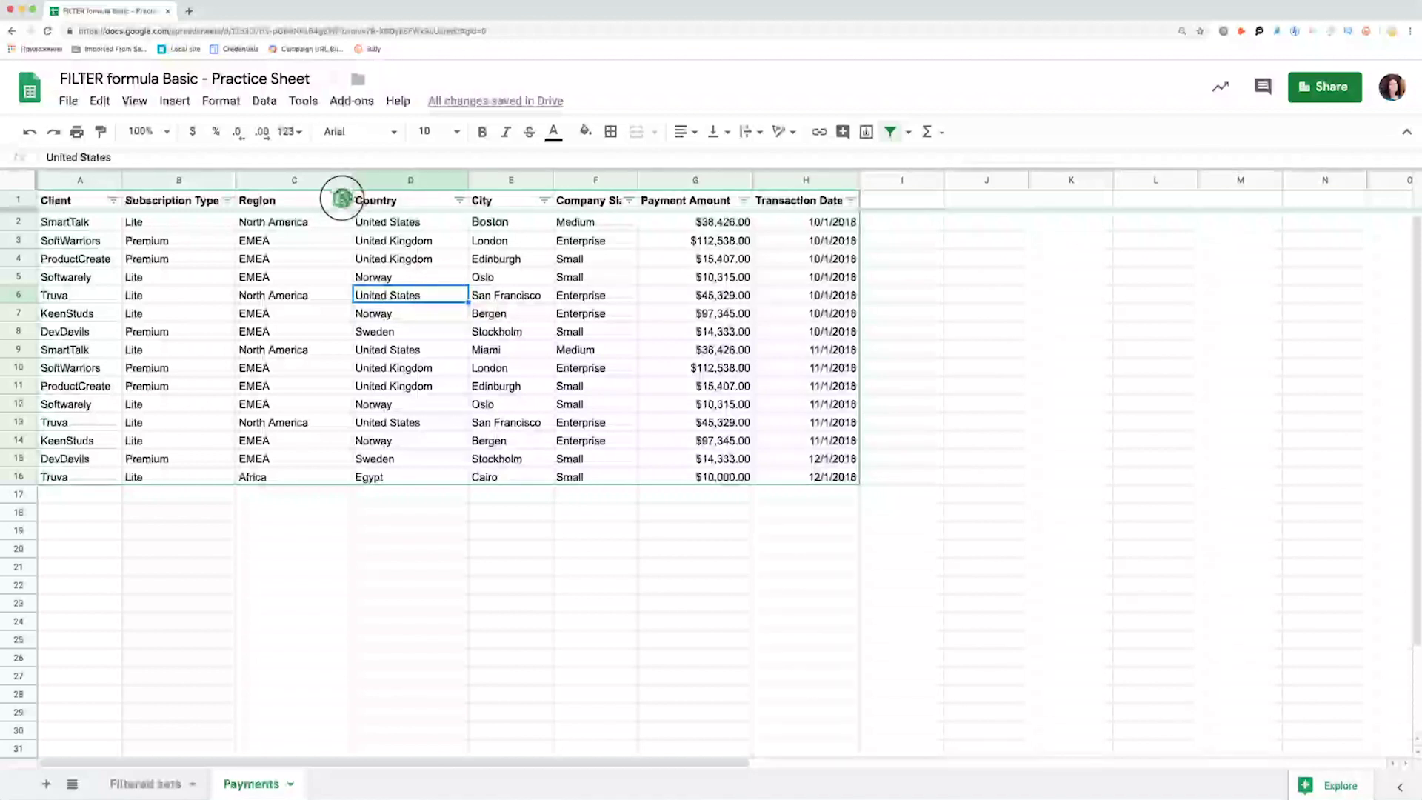
Step: Filter Region to EMEA only by unticking Africa and North America
{"action": "left_click", "coordinate": [342, 199]}
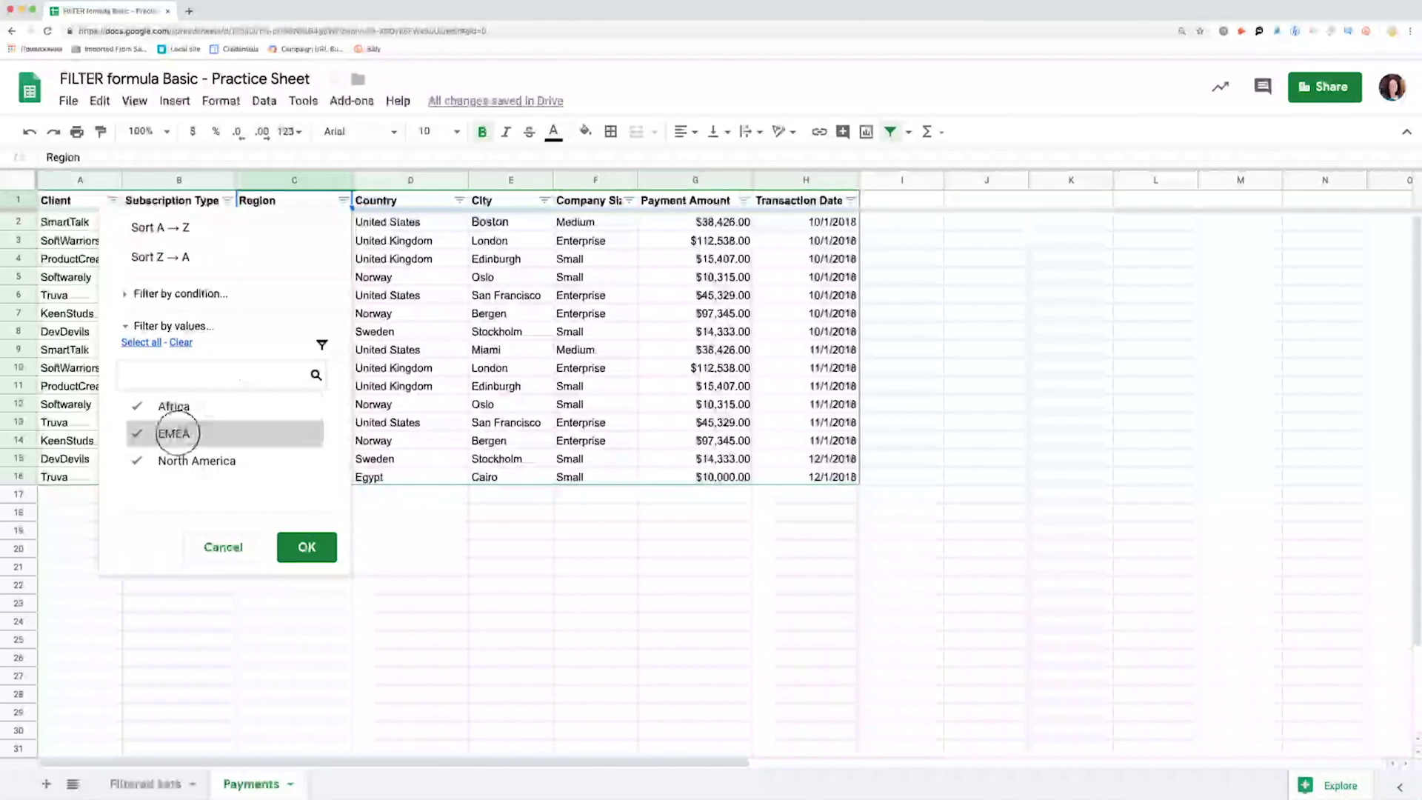
{"action": "left_click", "coordinate": [137, 405]}
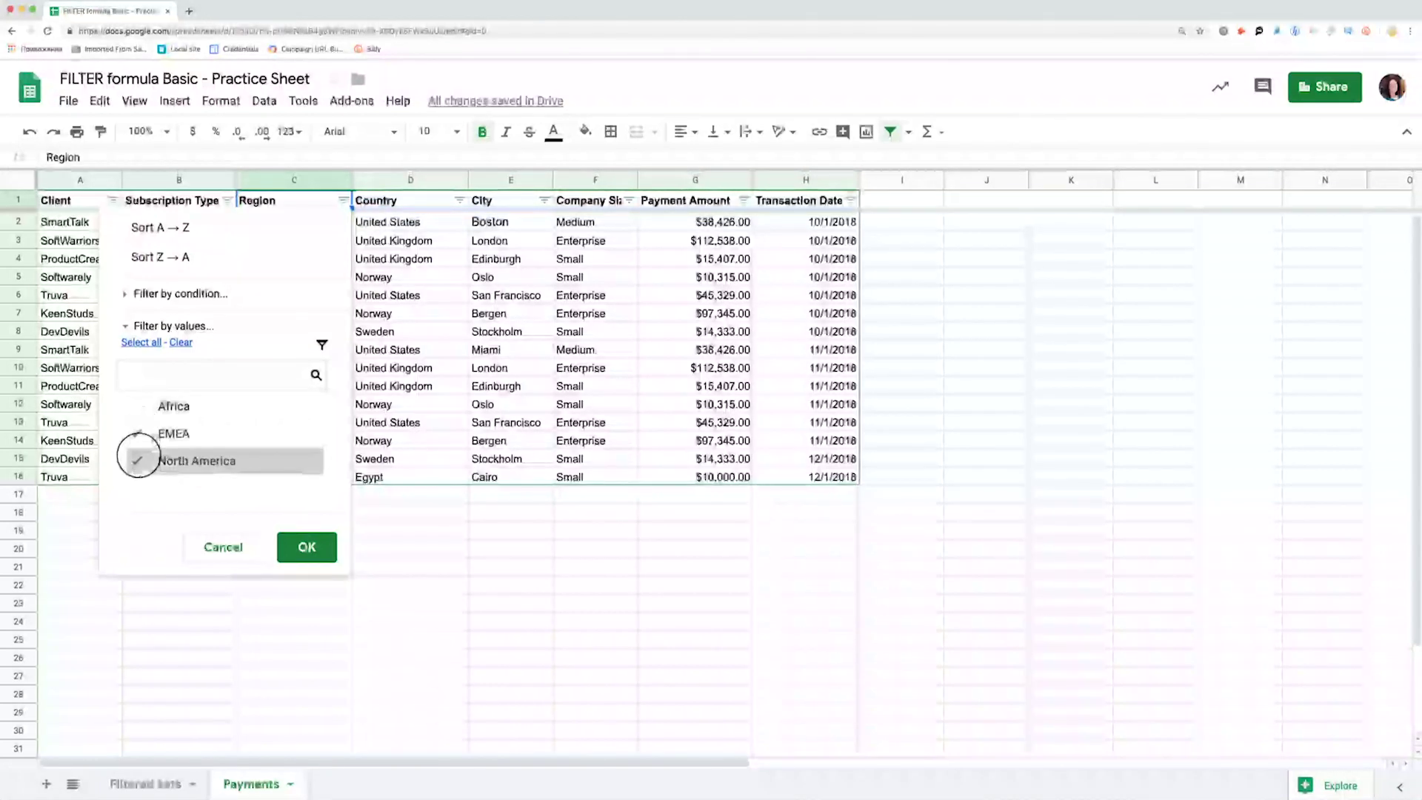
{"action": "left_click", "coordinate": [135, 461]}
{"action": "left_click", "coordinate": [307, 546]}
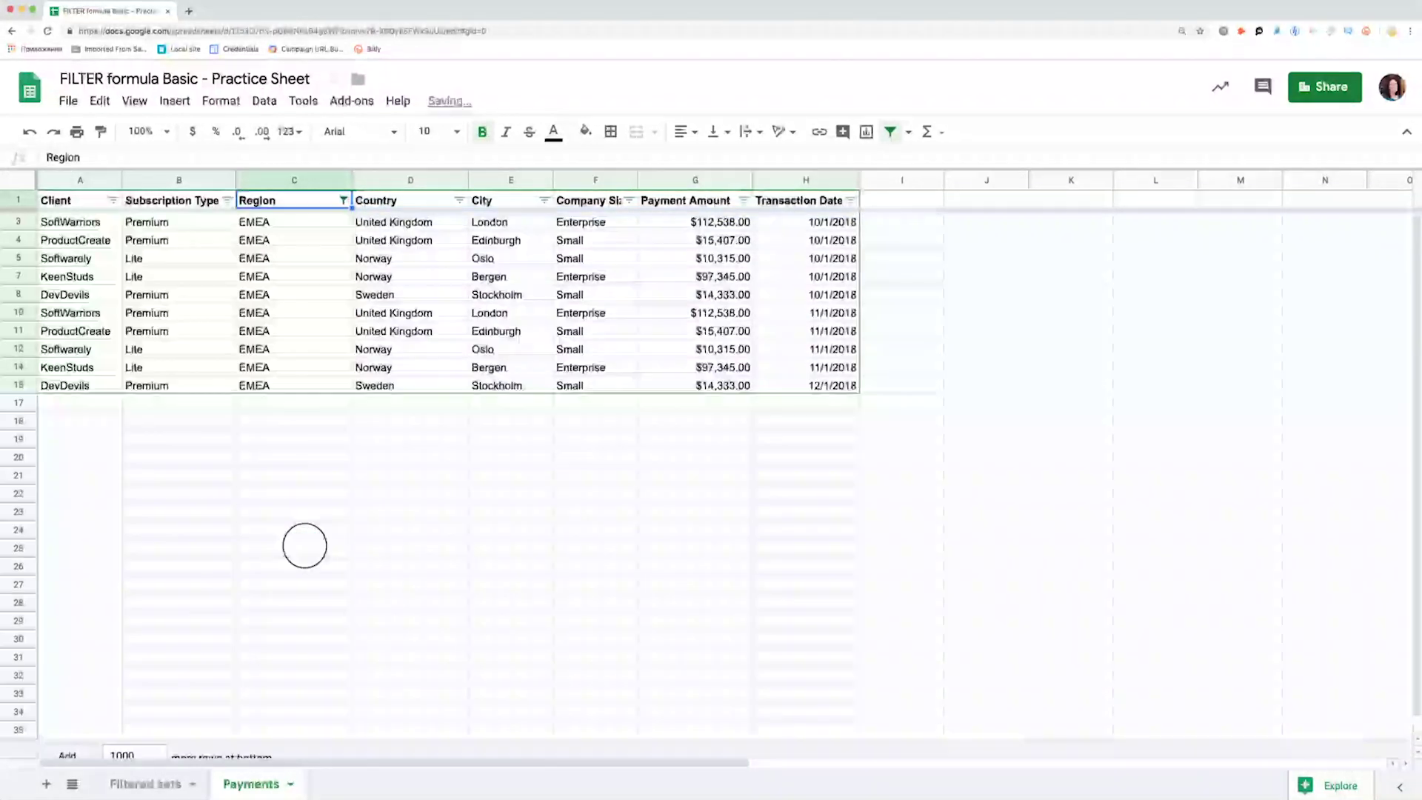
Step: Refilter Region to show all values except Africa, keeping EMEA and North America
{"action": "left_click", "coordinate": [342, 200]}
{"action": "left_click", "coordinate": [142, 342]}
{"action": "left_click", "coordinate": [180, 342]}
{"action": "left_click", "coordinate": [165, 407]}
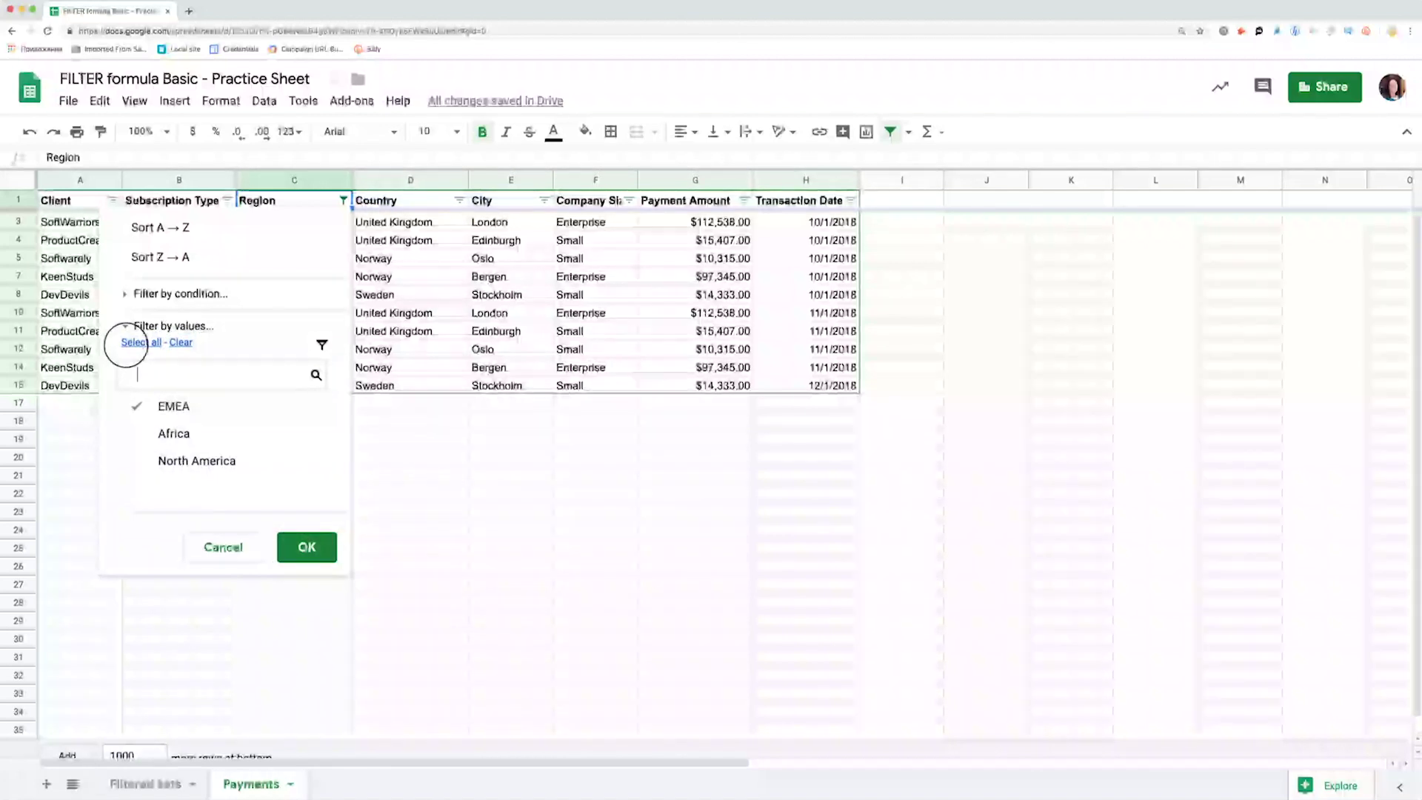
{"action": "left_click", "coordinate": [140, 342]}
{"action": "left_click", "coordinate": [145, 436]}
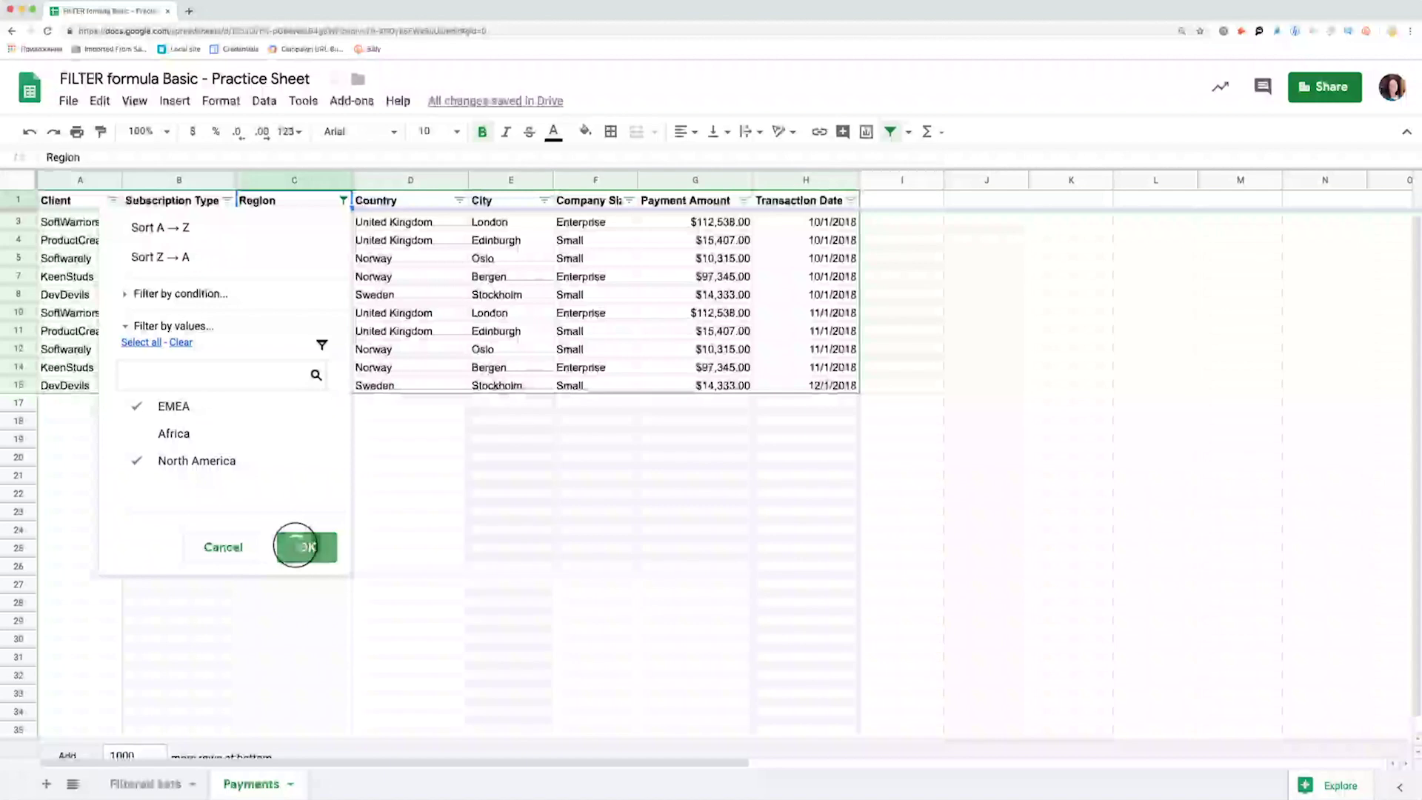
{"action": "left_click", "coordinate": [305, 544]}
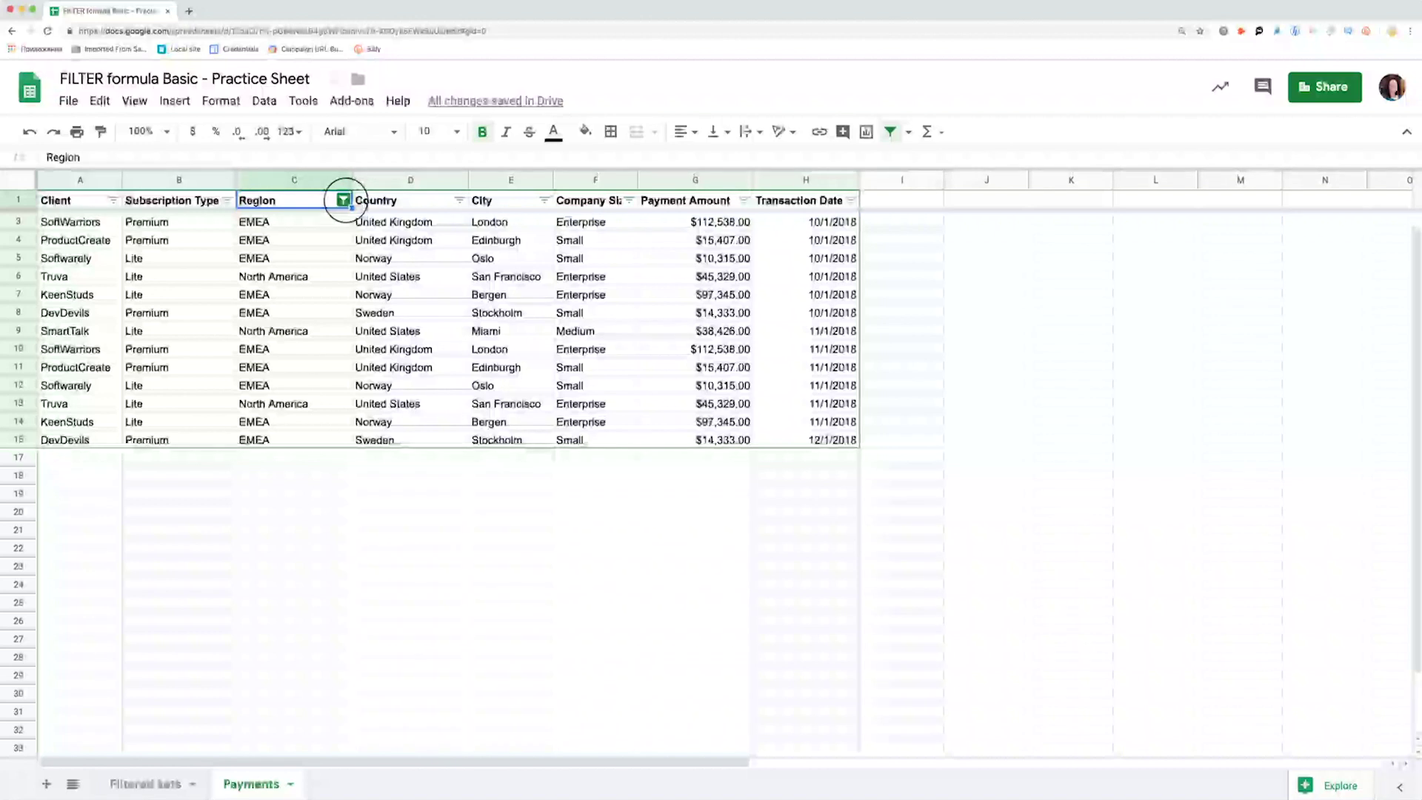
Step: Remove the existing filter and re-create it from the Transaction Date column
{"action": "left_click", "coordinate": [890, 131]}
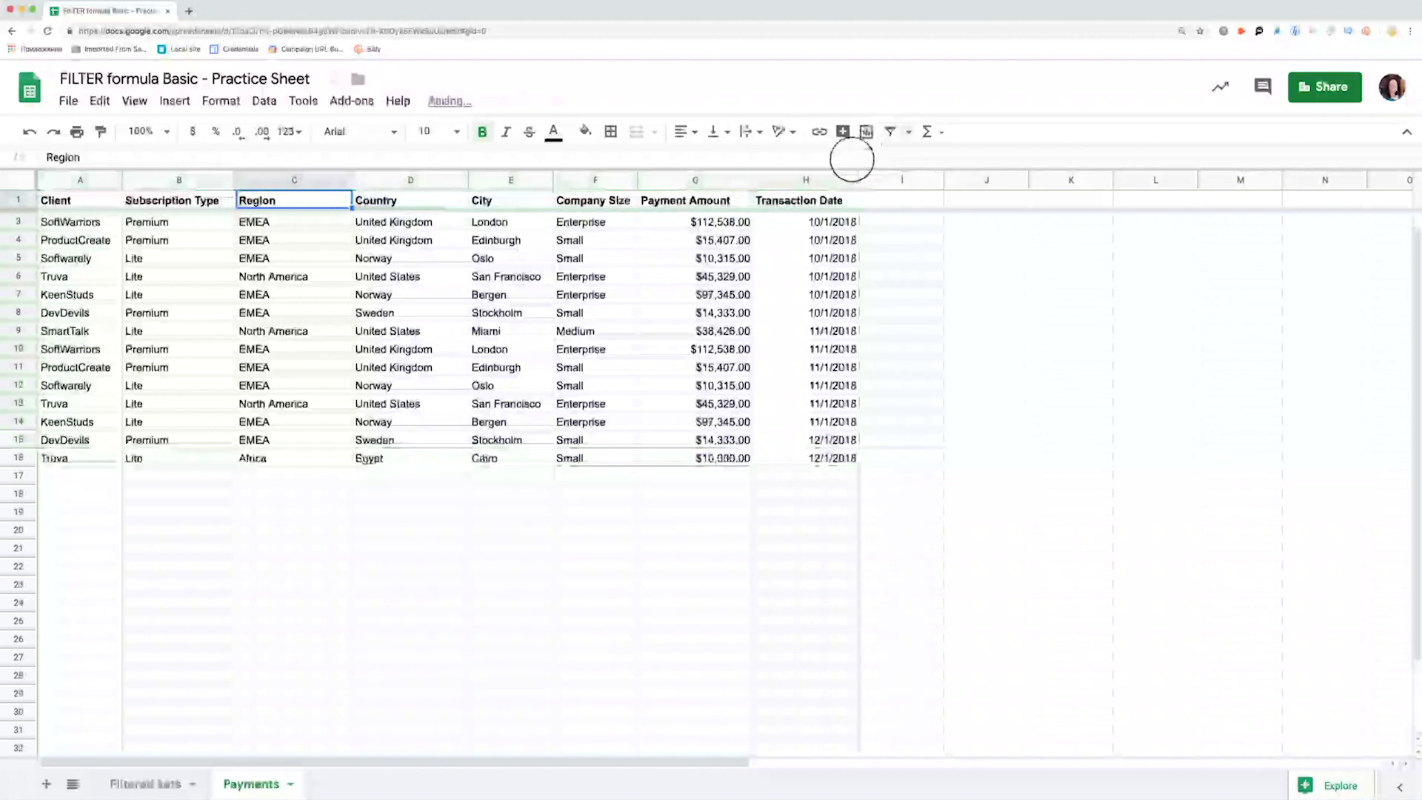
{"action": "left_click", "coordinate": [783, 180]}
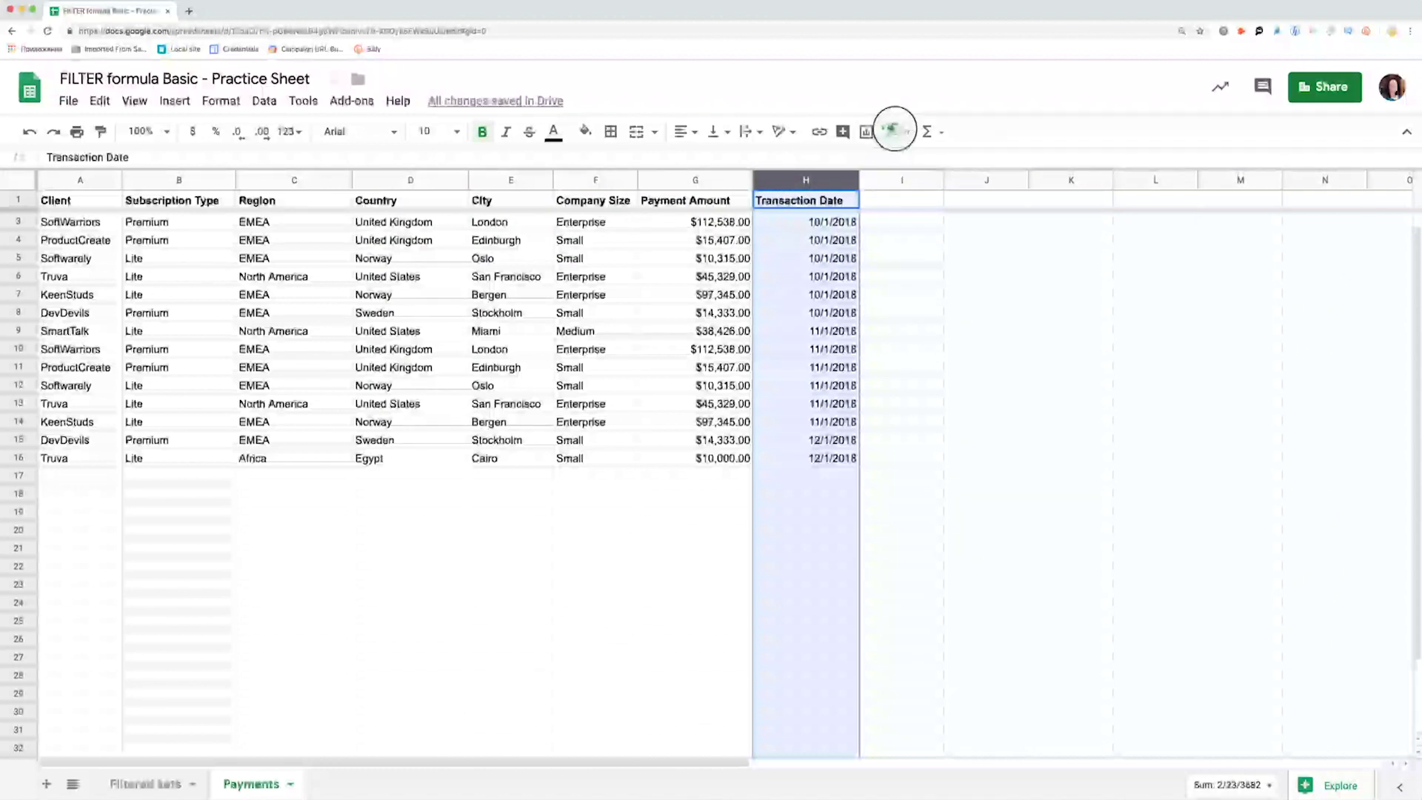
{"action": "left_click", "coordinate": [890, 132]}
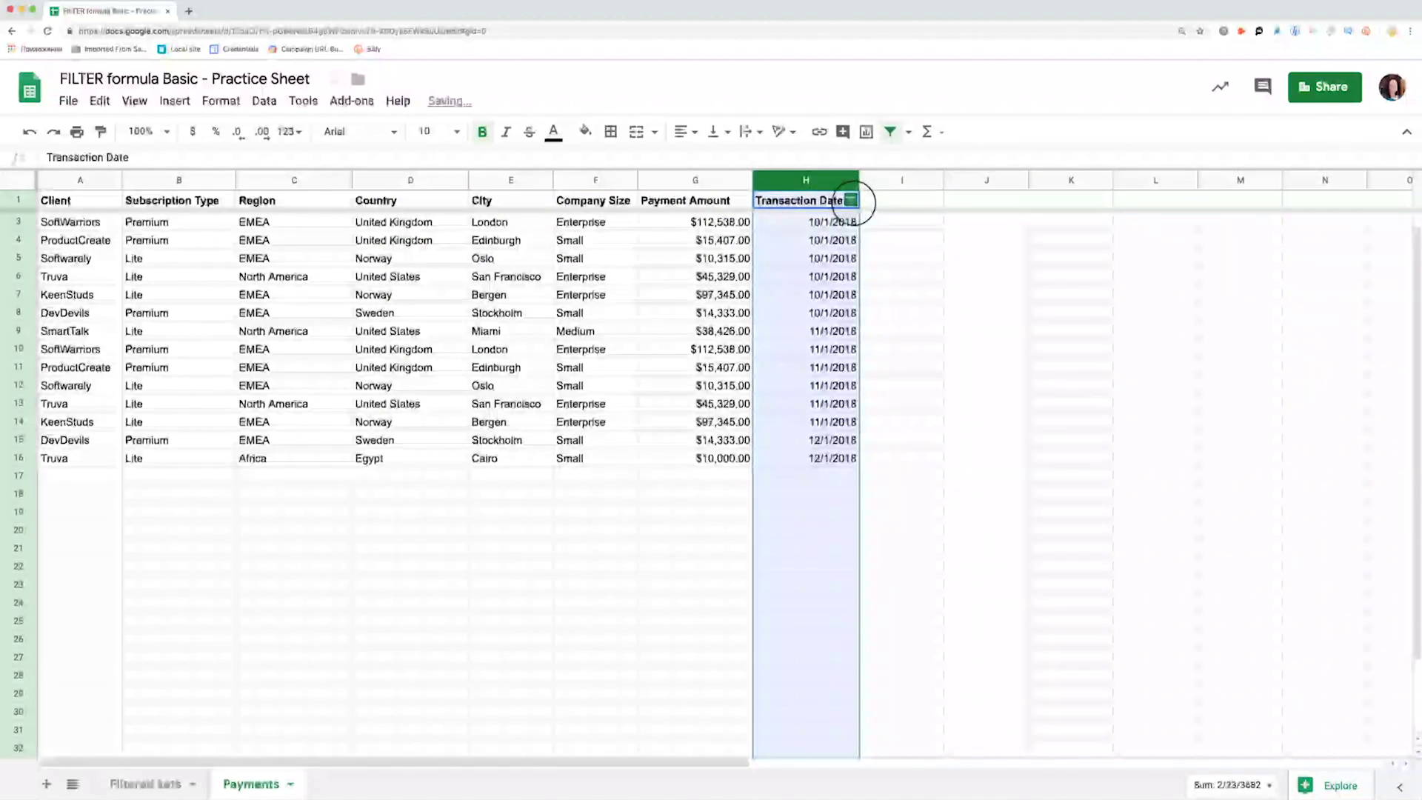
Step: Filter Transaction Date by condition: date is before exact date 11/1/2018
{"action": "left_click", "coordinate": [851, 200]}
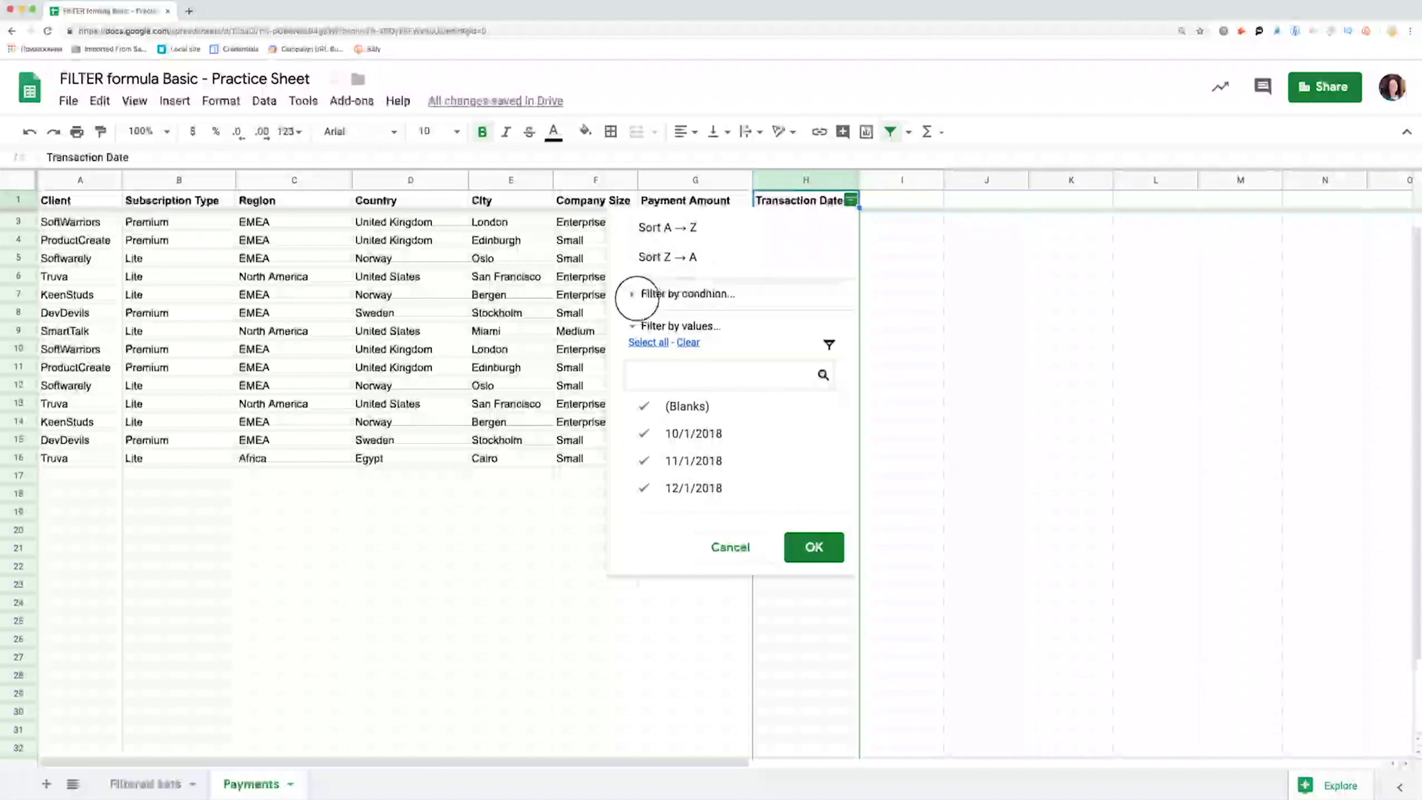
{"action": "left_click", "coordinate": [645, 293]}
{"action": "left_click", "coordinate": [698, 324]}
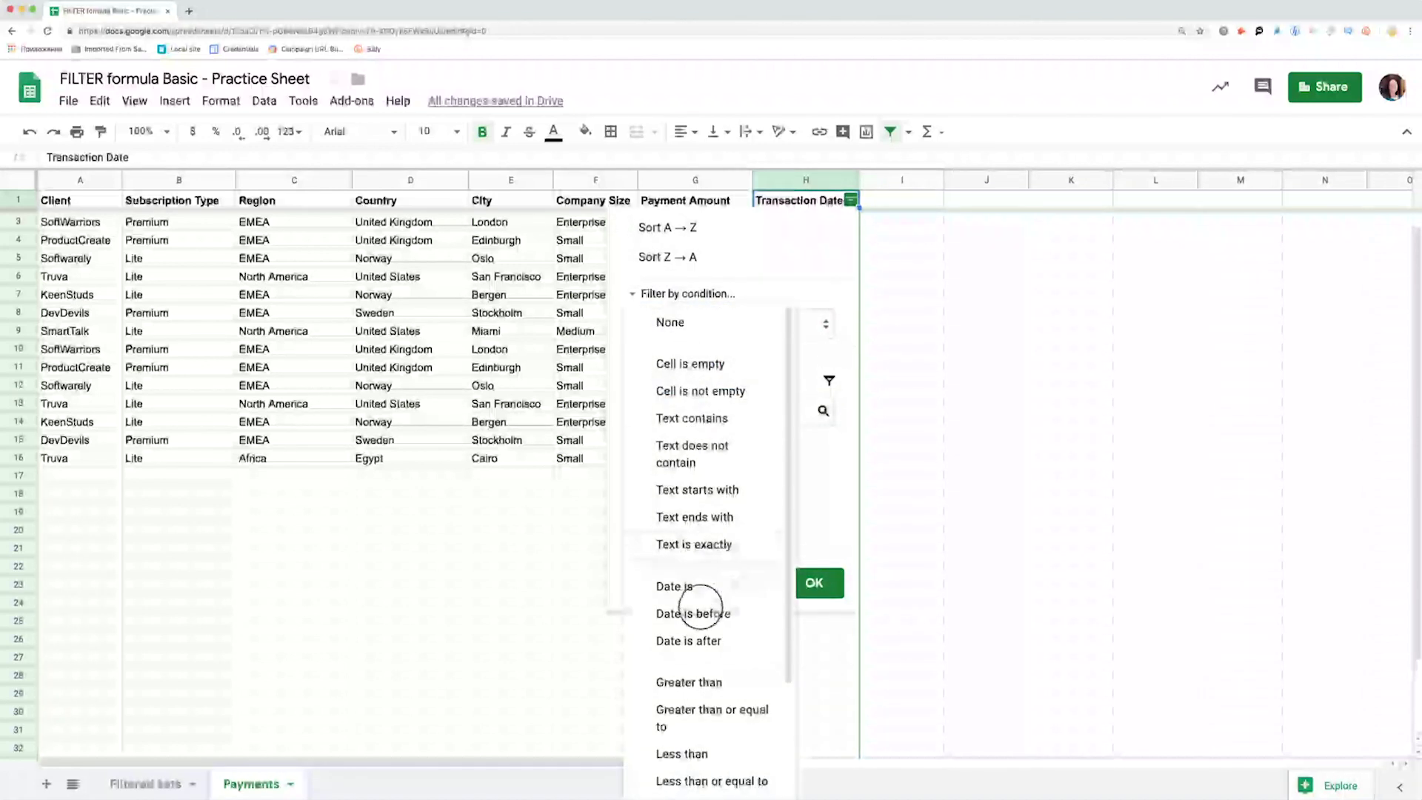
{"action": "left_click", "coordinate": [693, 613]}
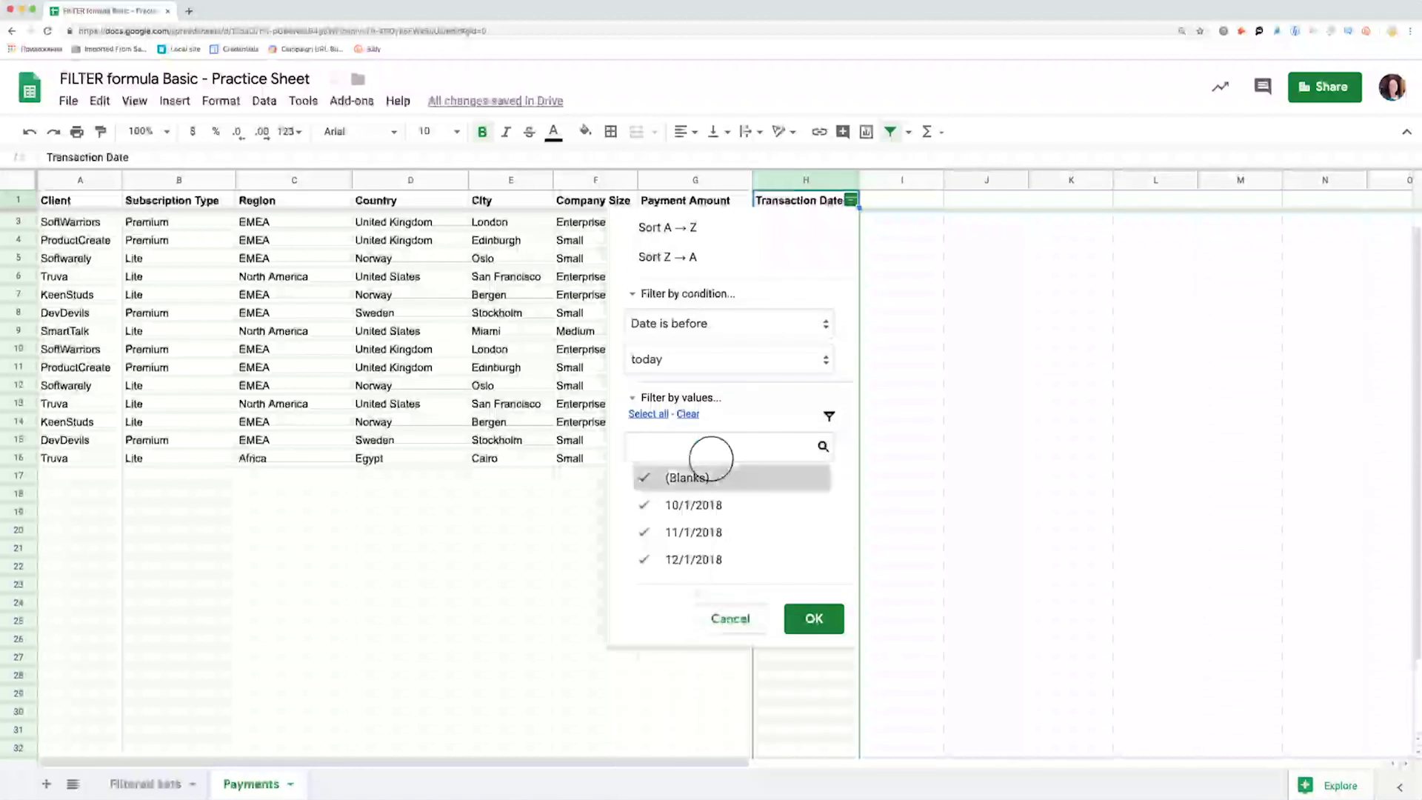
{"action": "left_click", "coordinate": [734, 363]}
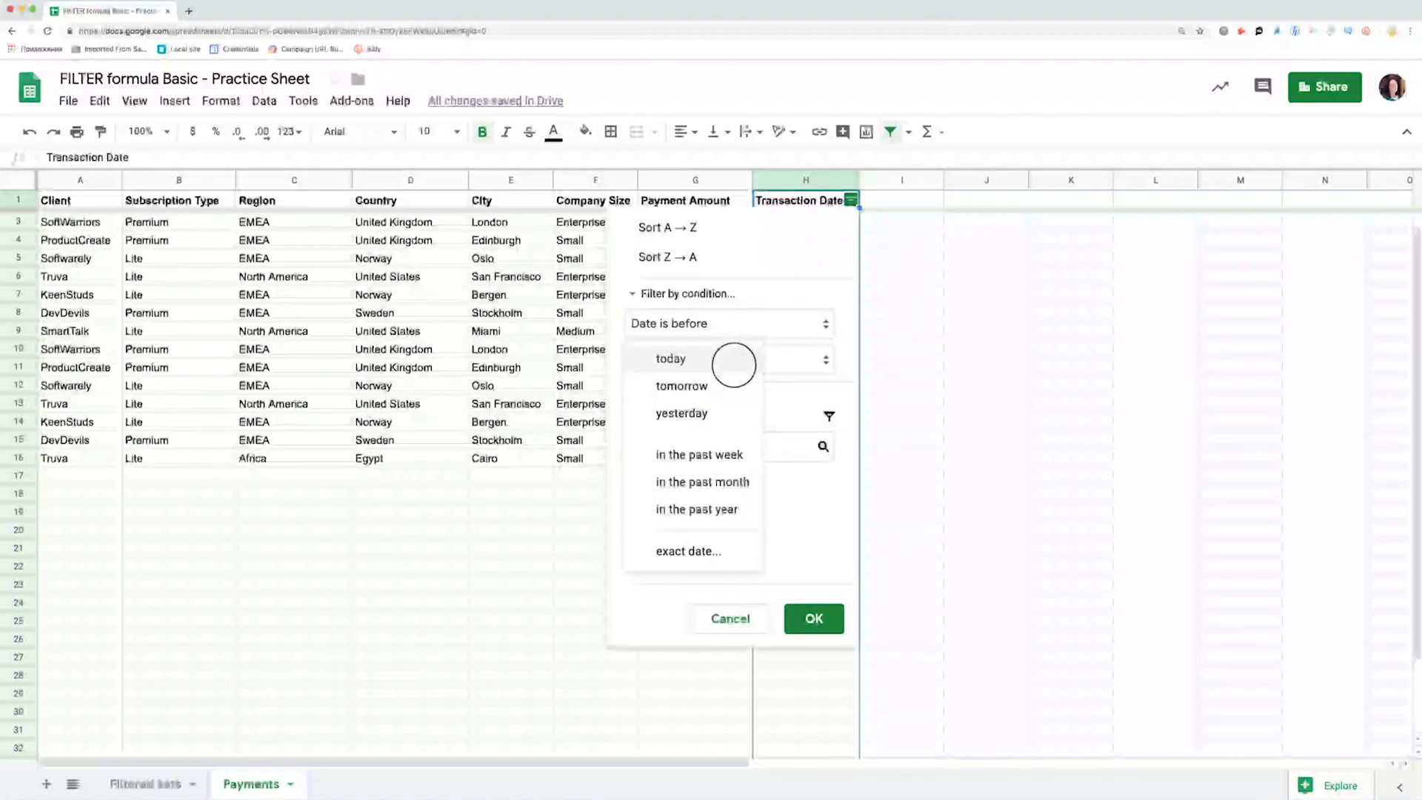
{"action": "left_click", "coordinate": [694, 548]}
{"action": "type", "text": "11/1/2018"}
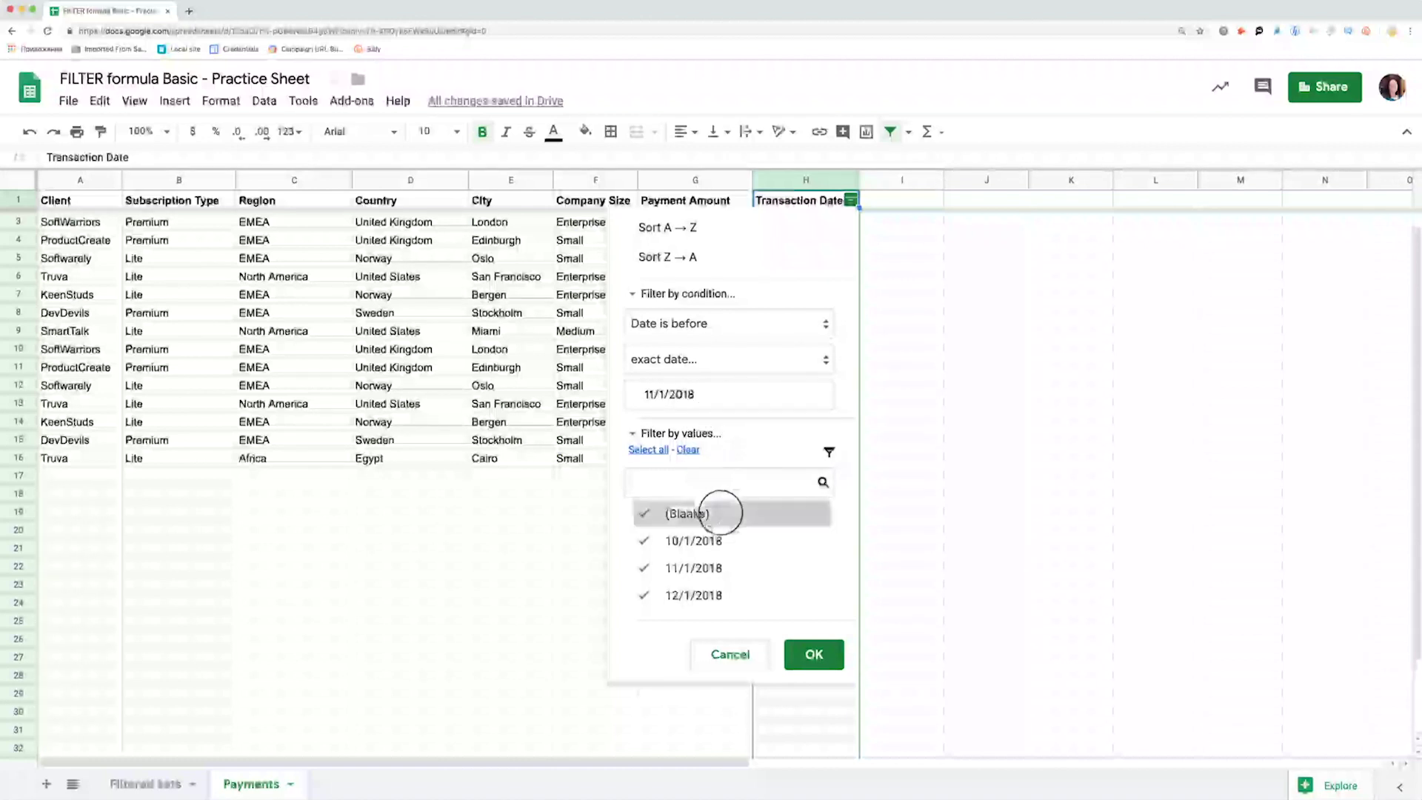
{"action": "left_click", "coordinate": [813, 653]}
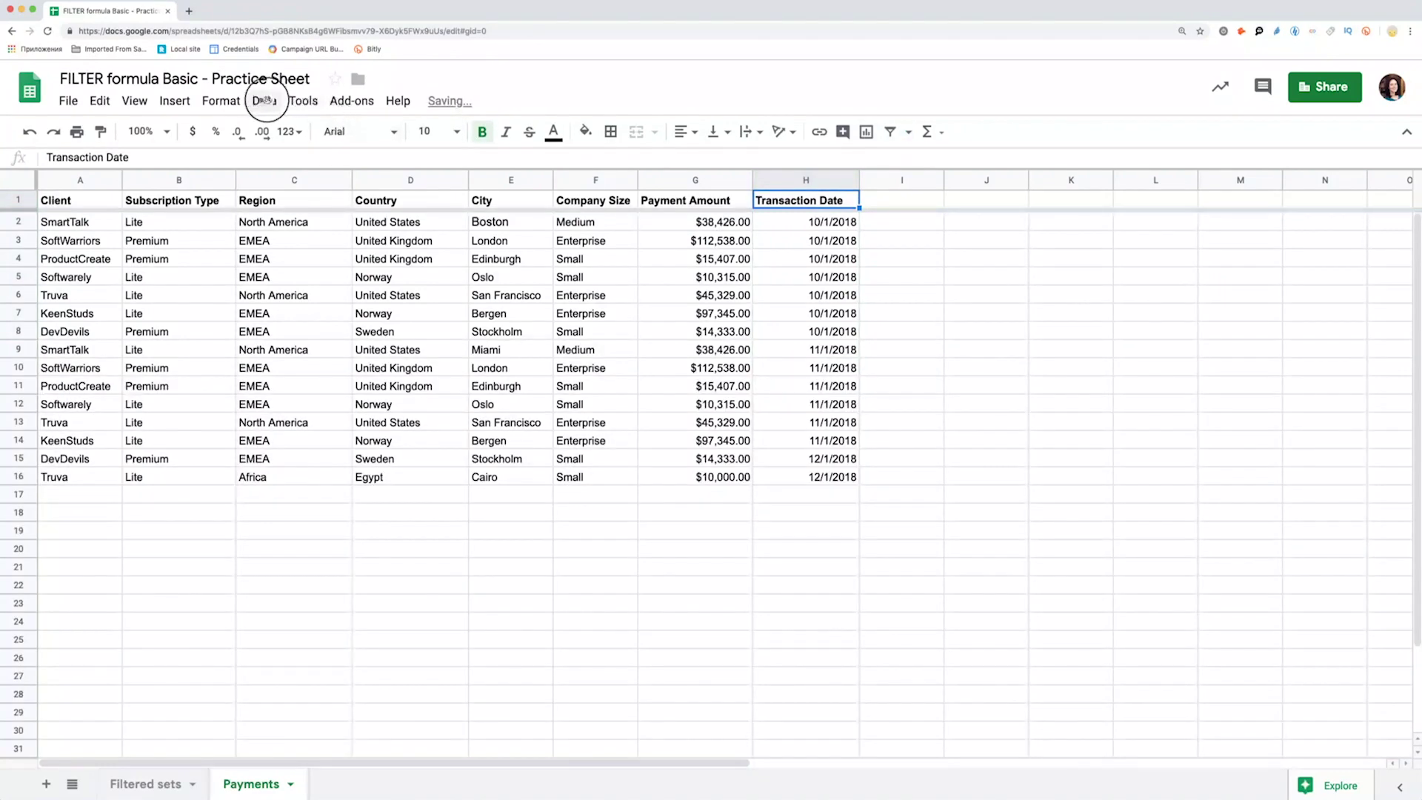
Step: Create a new filter view and name it North America Enterprise
{"action": "left_click", "coordinate": [264, 99]}
{"action": "mouse_move", "coordinate": [314, 256]}
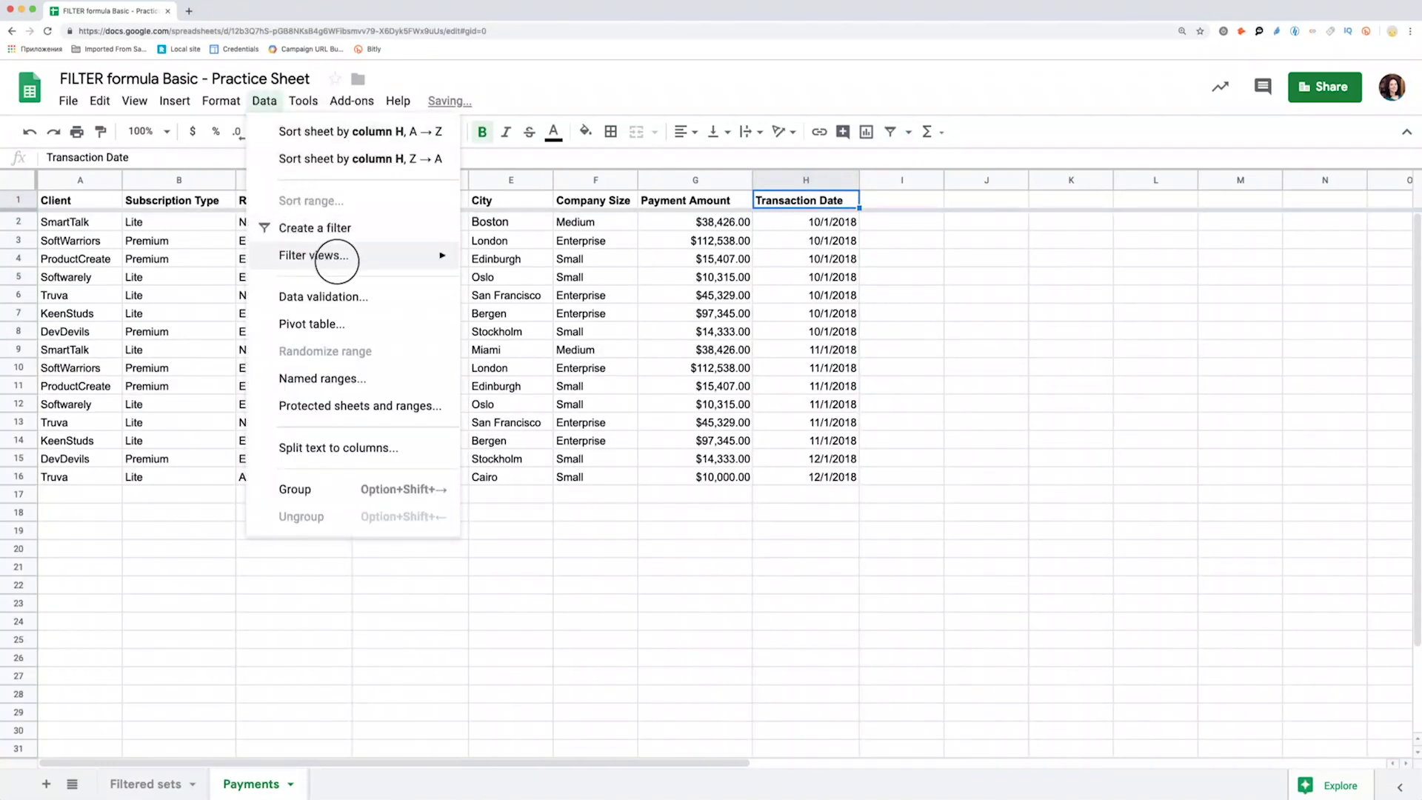
{"action": "left_click", "coordinate": [509, 262]}
{"action": "double_click", "coordinate": [103, 185]}
{"action": "left_click", "coordinate": [101, 186]}
{"action": "type", "text": "orth America Enterprise"}
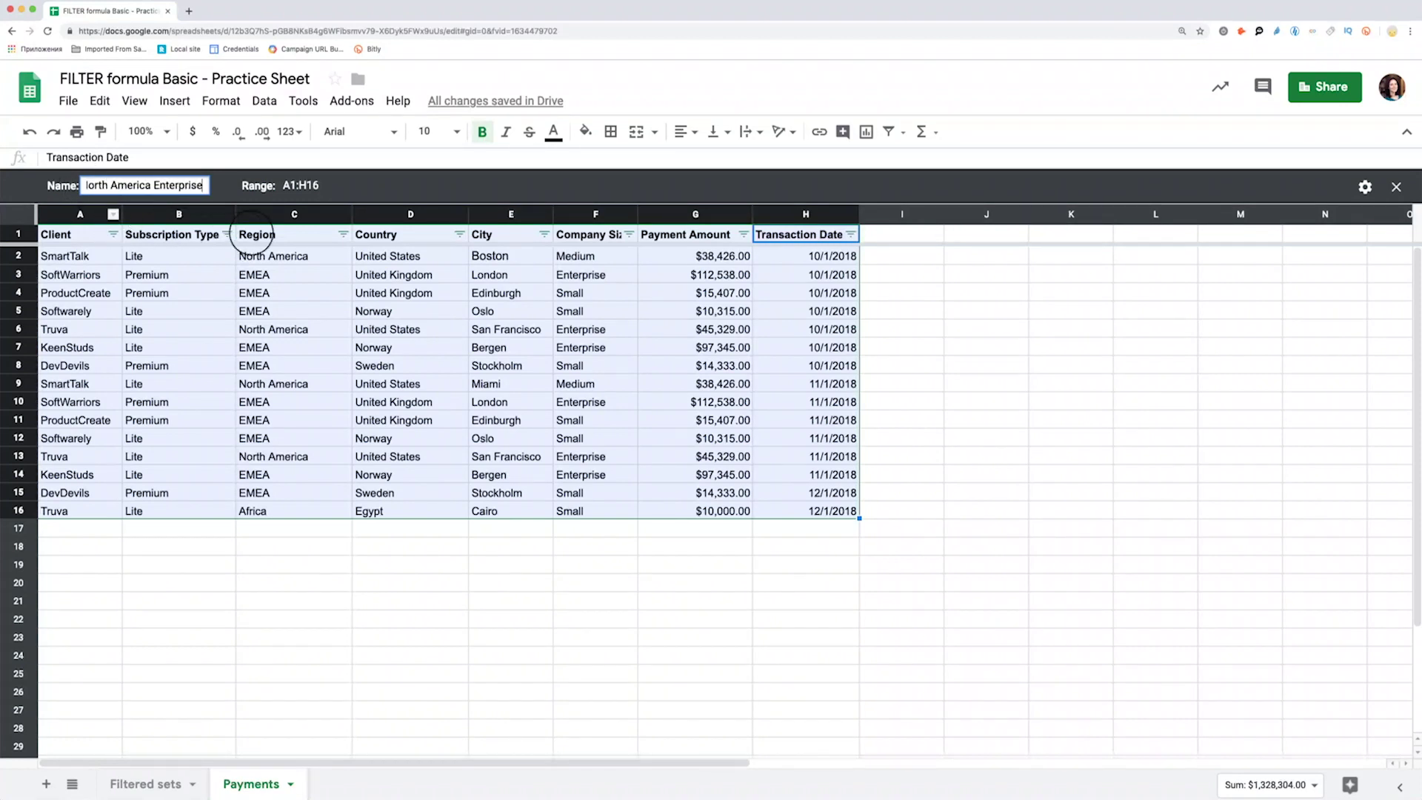
{"action": "left_click", "coordinate": [258, 234]}
Step: Filter the view to Region North America and Company Size Enterprise, then close it
{"action": "left_click", "coordinate": [342, 234]}
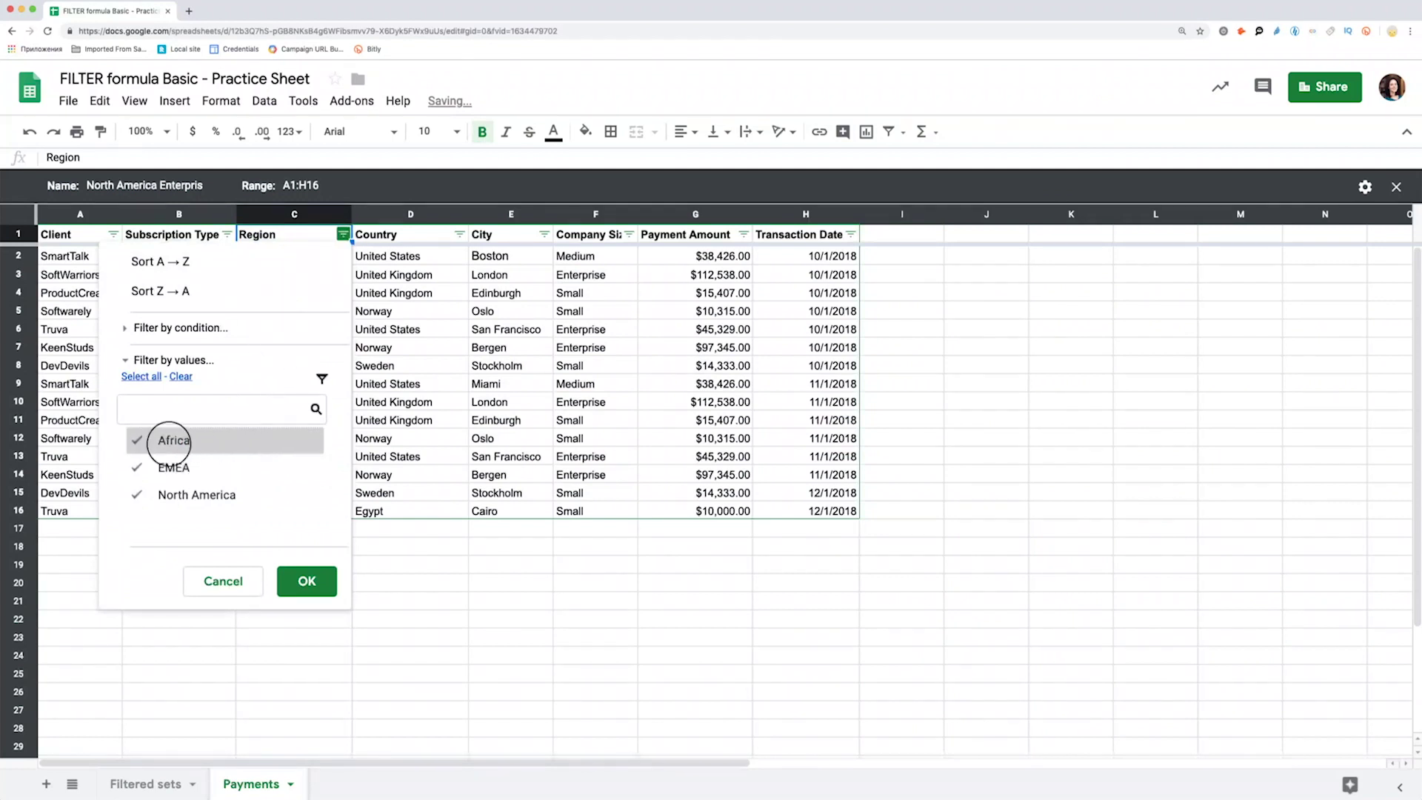
{"action": "left_click", "coordinate": [180, 375]}
{"action": "left_click", "coordinate": [144, 494]}
{"action": "left_click", "coordinate": [307, 580]}
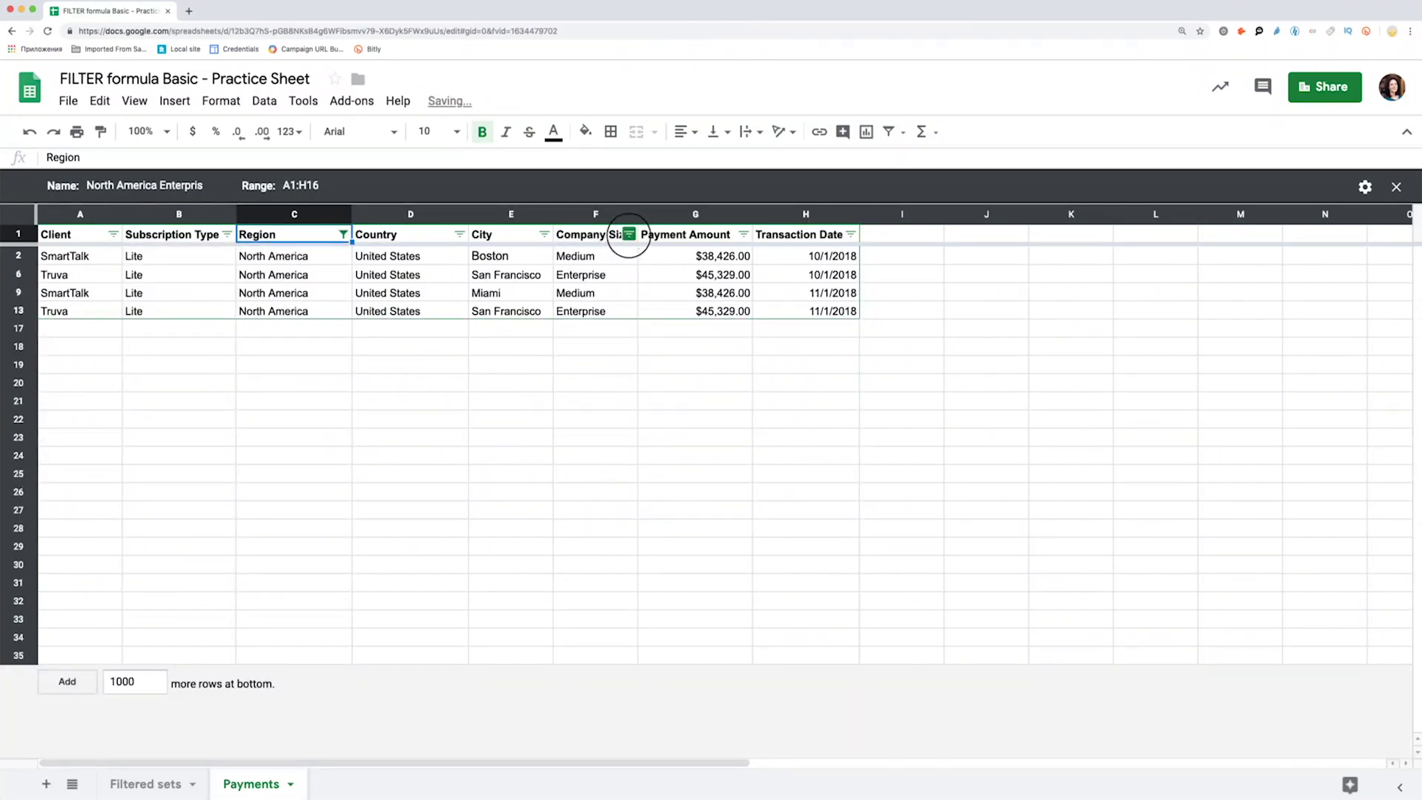
{"action": "left_click", "coordinate": [630, 234]}
{"action": "left_click", "coordinate": [439, 467]}
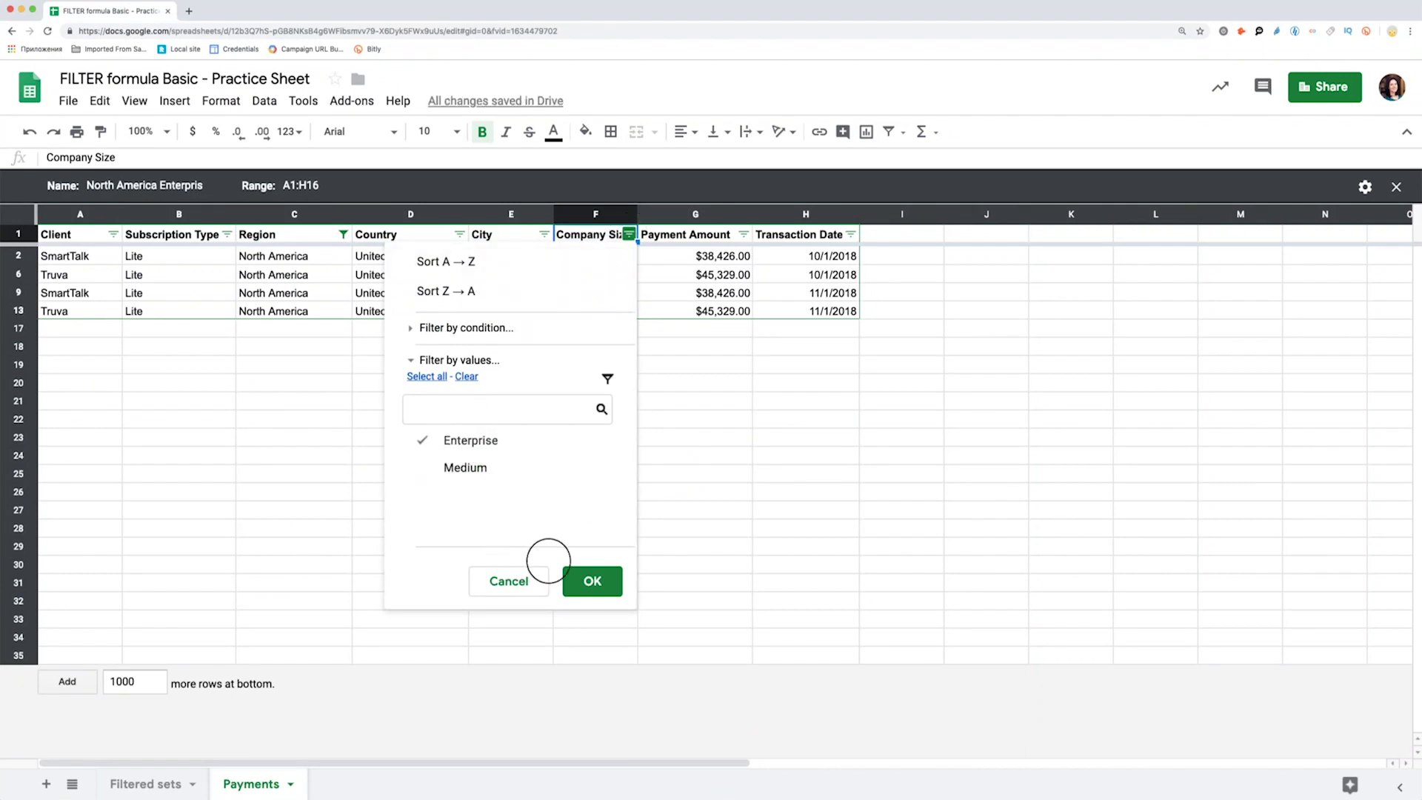
{"action": "left_click", "coordinate": [593, 580]}
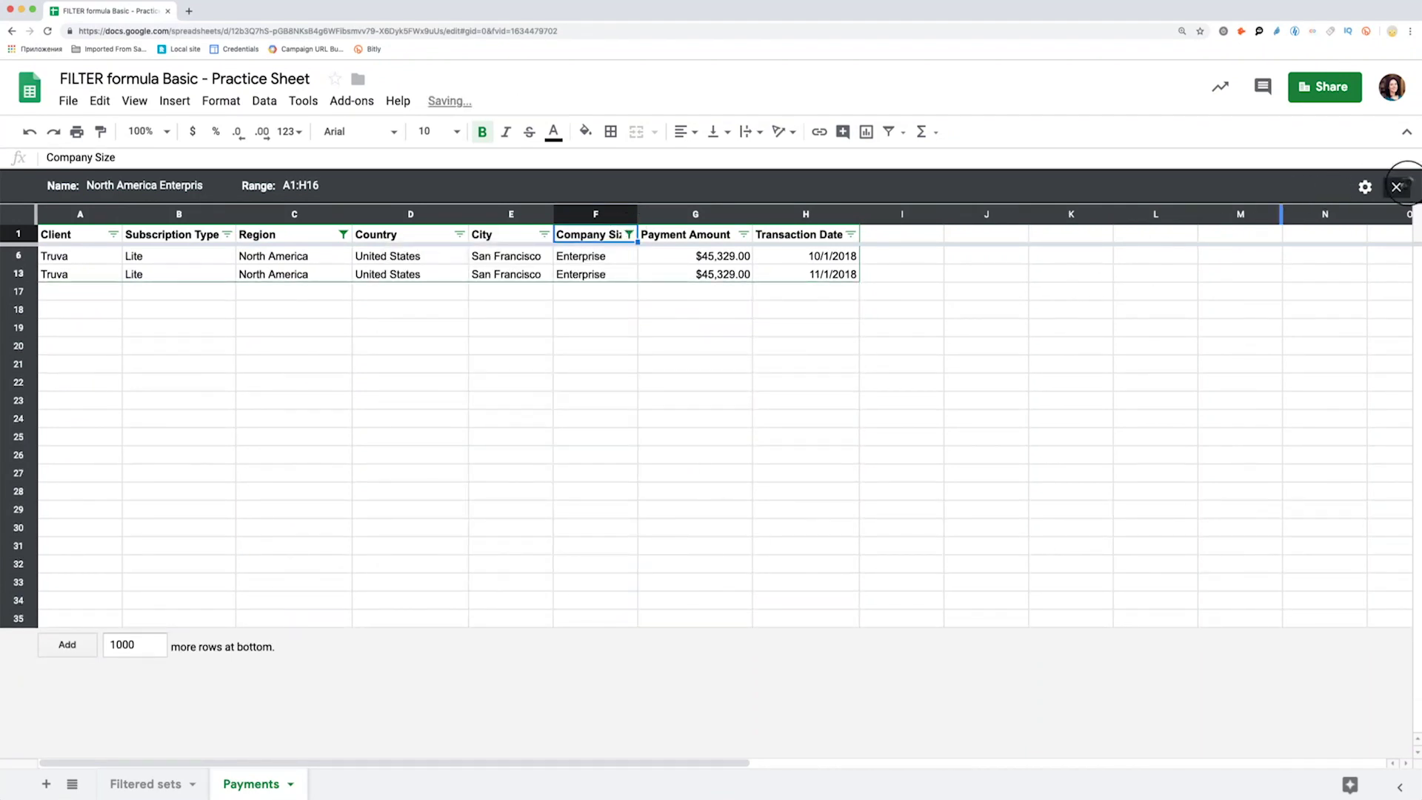
{"action": "left_click", "coordinate": [1396, 186]}
Step: Reopen the saved North America Enterprise filter view from the filter views menu
{"action": "left_click", "coordinate": [265, 101]}
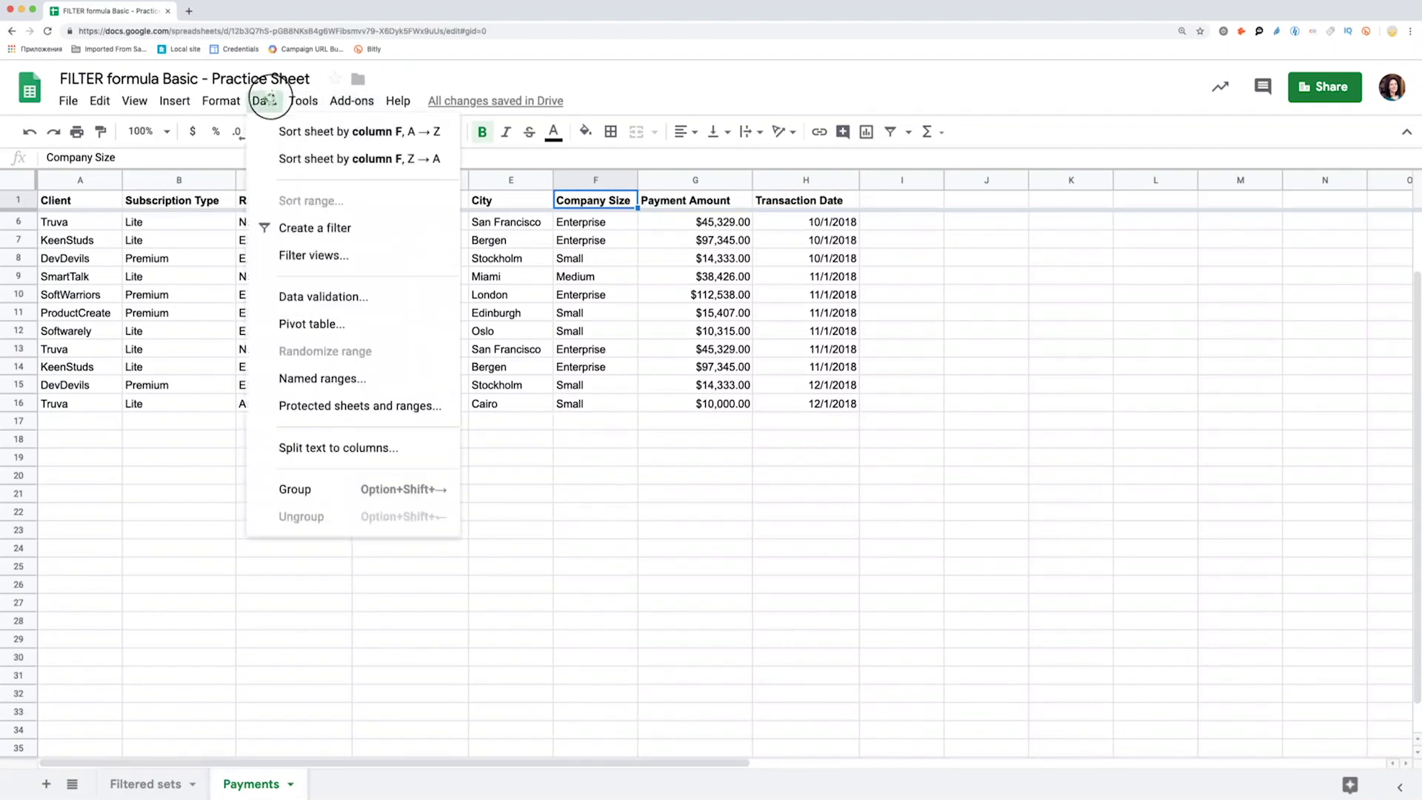
{"action": "mouse_move", "coordinate": [313, 256]}
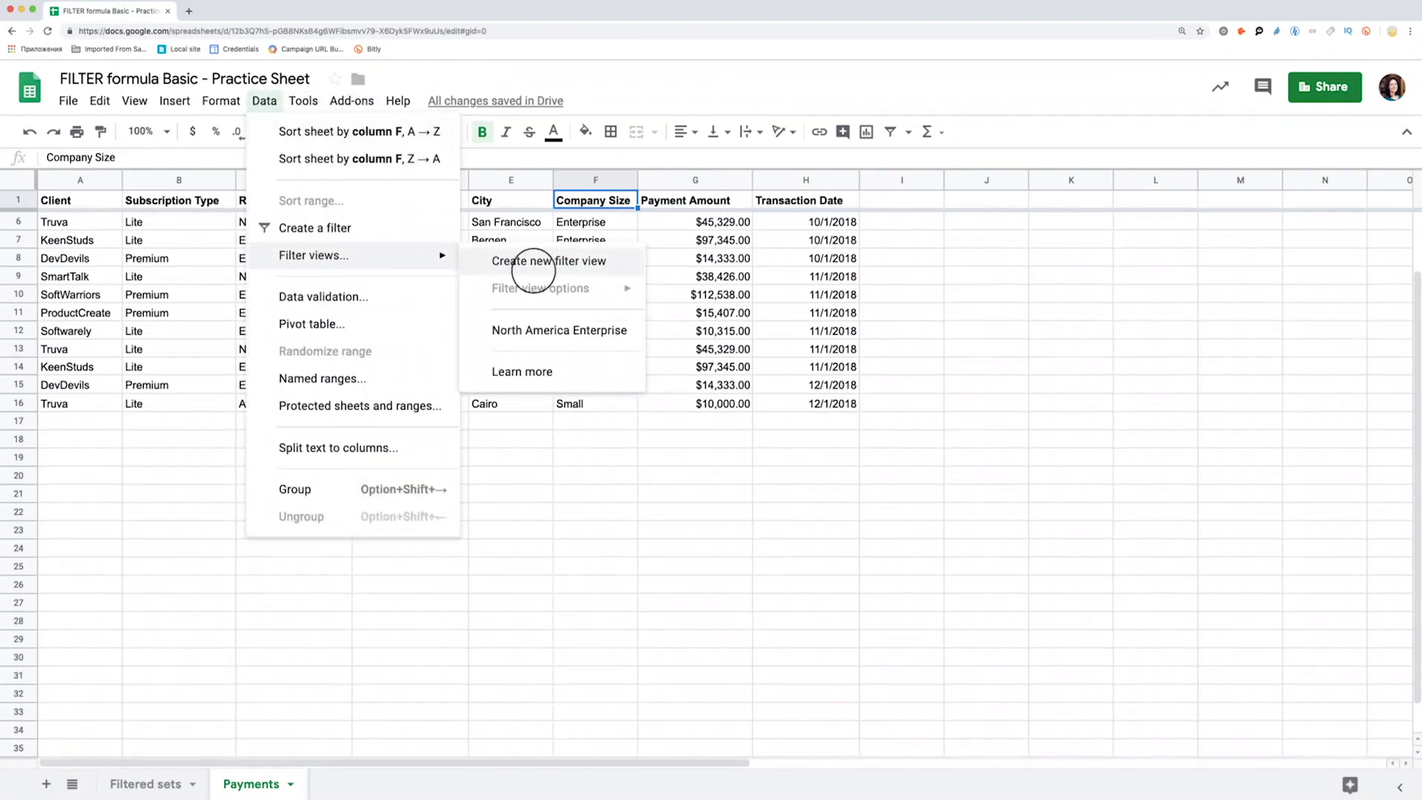
{"action": "left_click", "coordinate": [548, 330]}
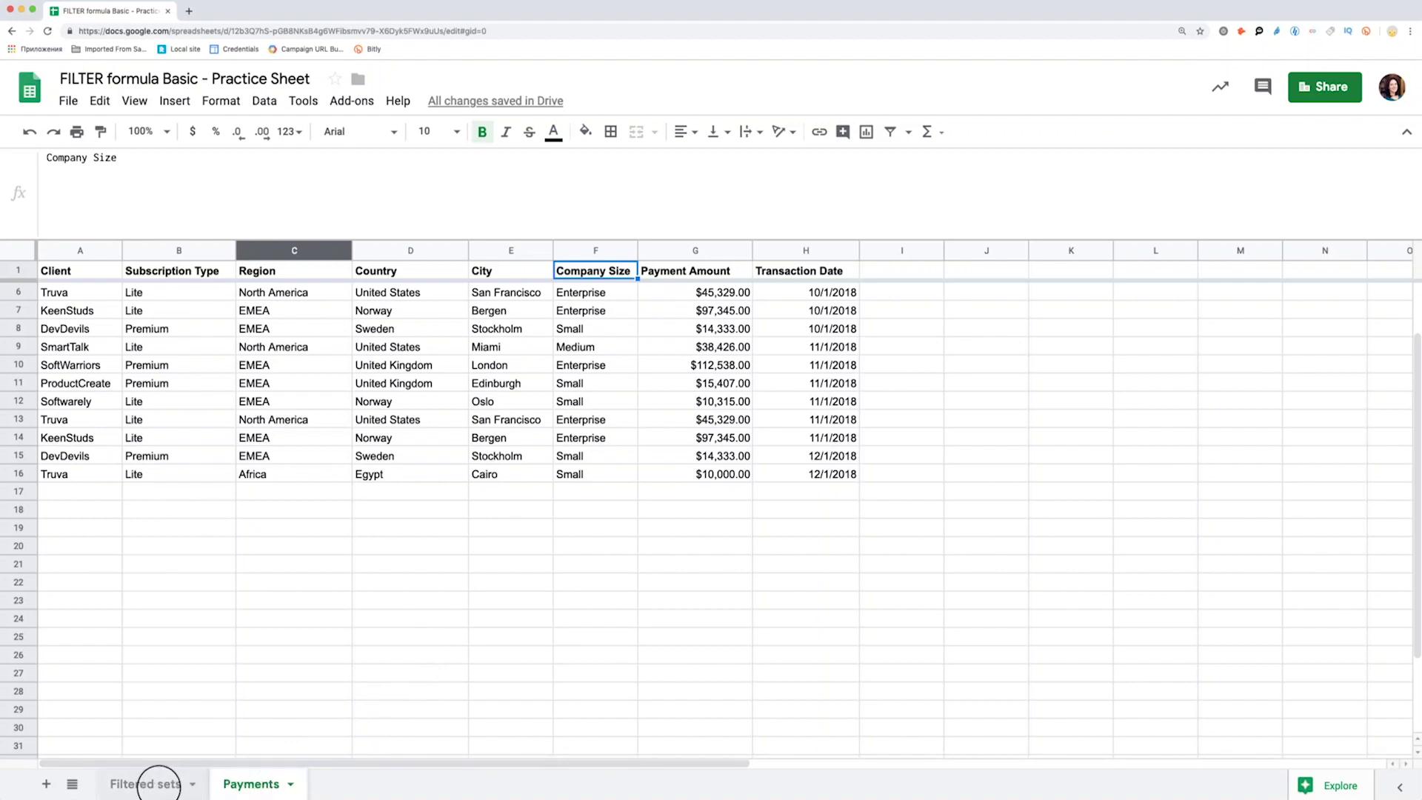
{"action": "left_click", "coordinate": [144, 785]}
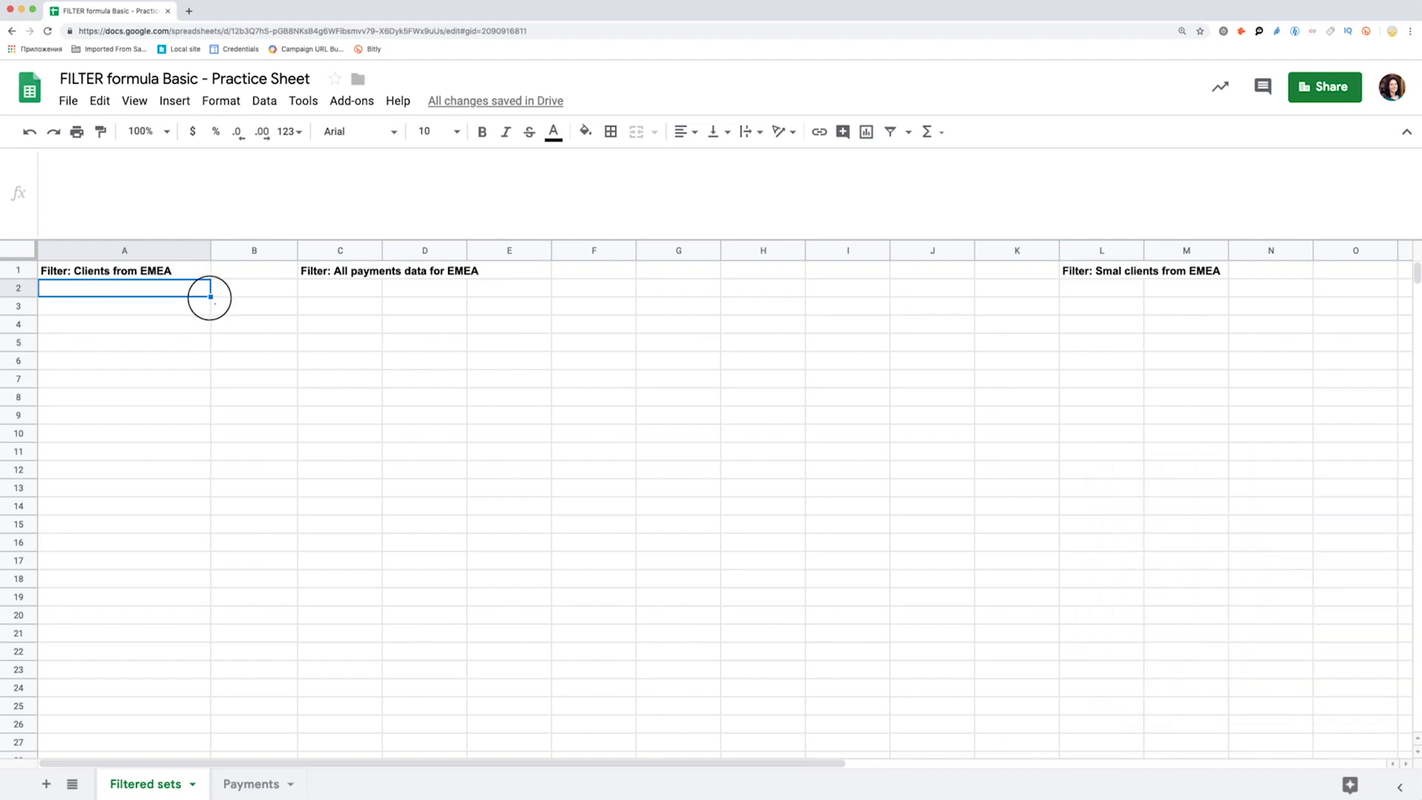
{"action": "left_click_drag", "start_coordinate": [210, 297], "coordinate": [221, 703]}
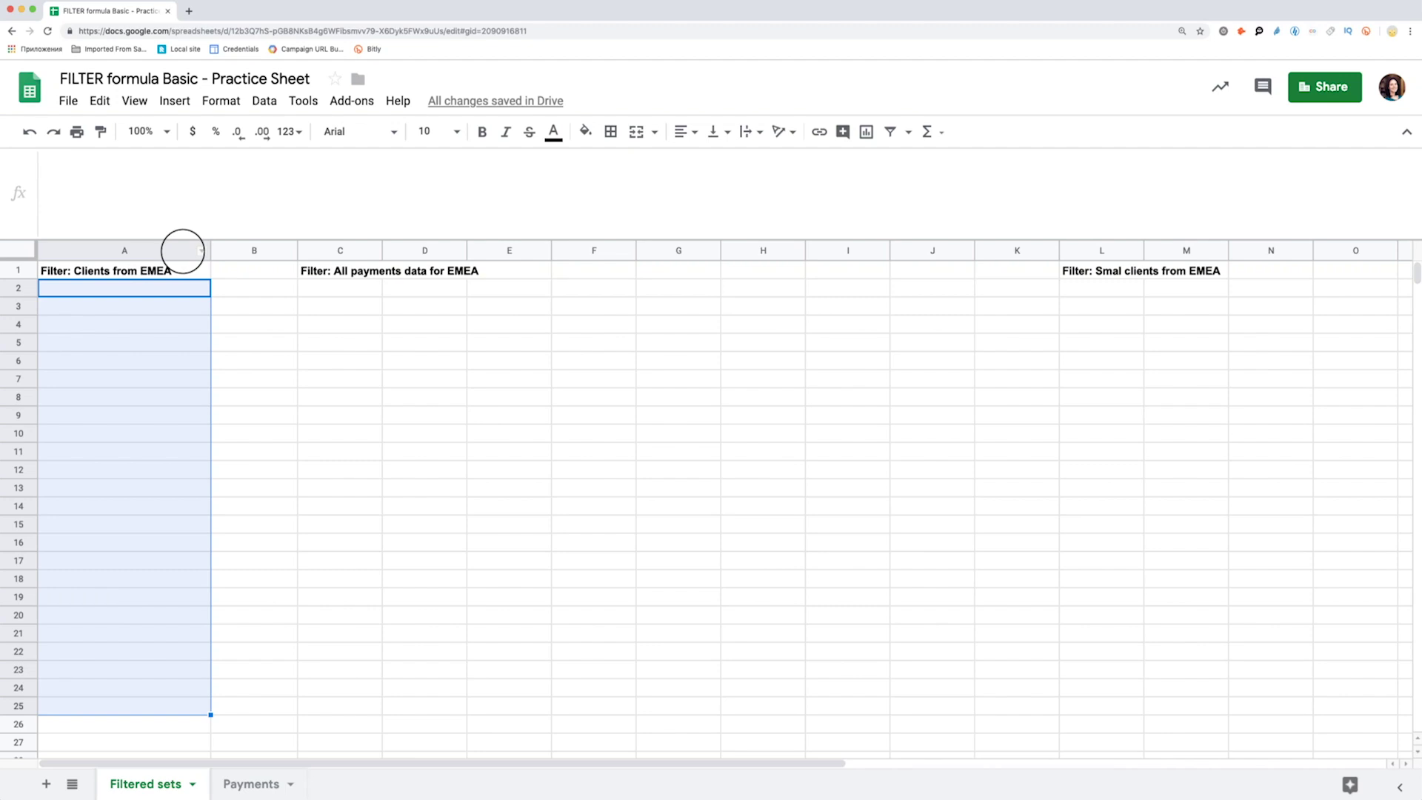
{"action": "left_click", "coordinate": [182, 250]}
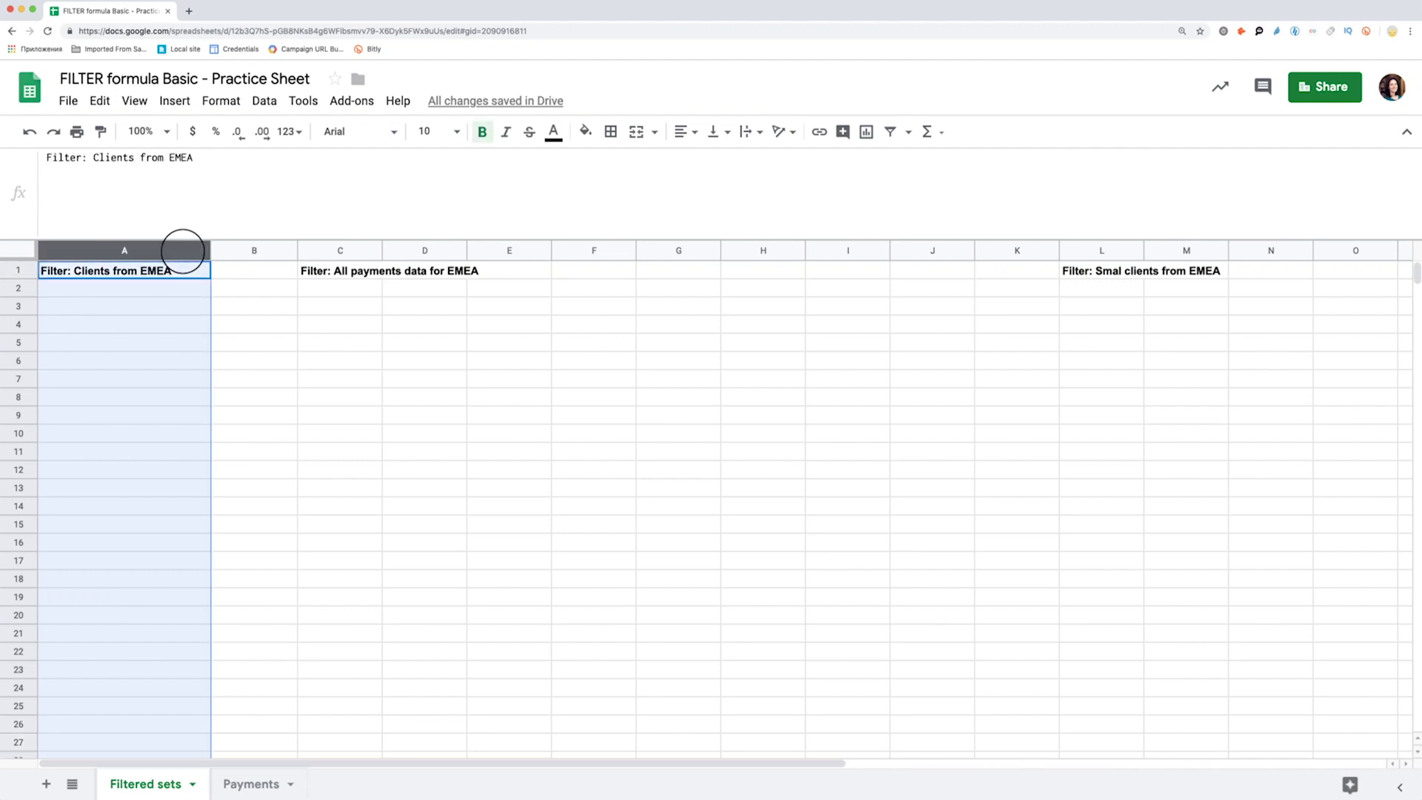
{"action": "left_click", "coordinate": [222, 250]}
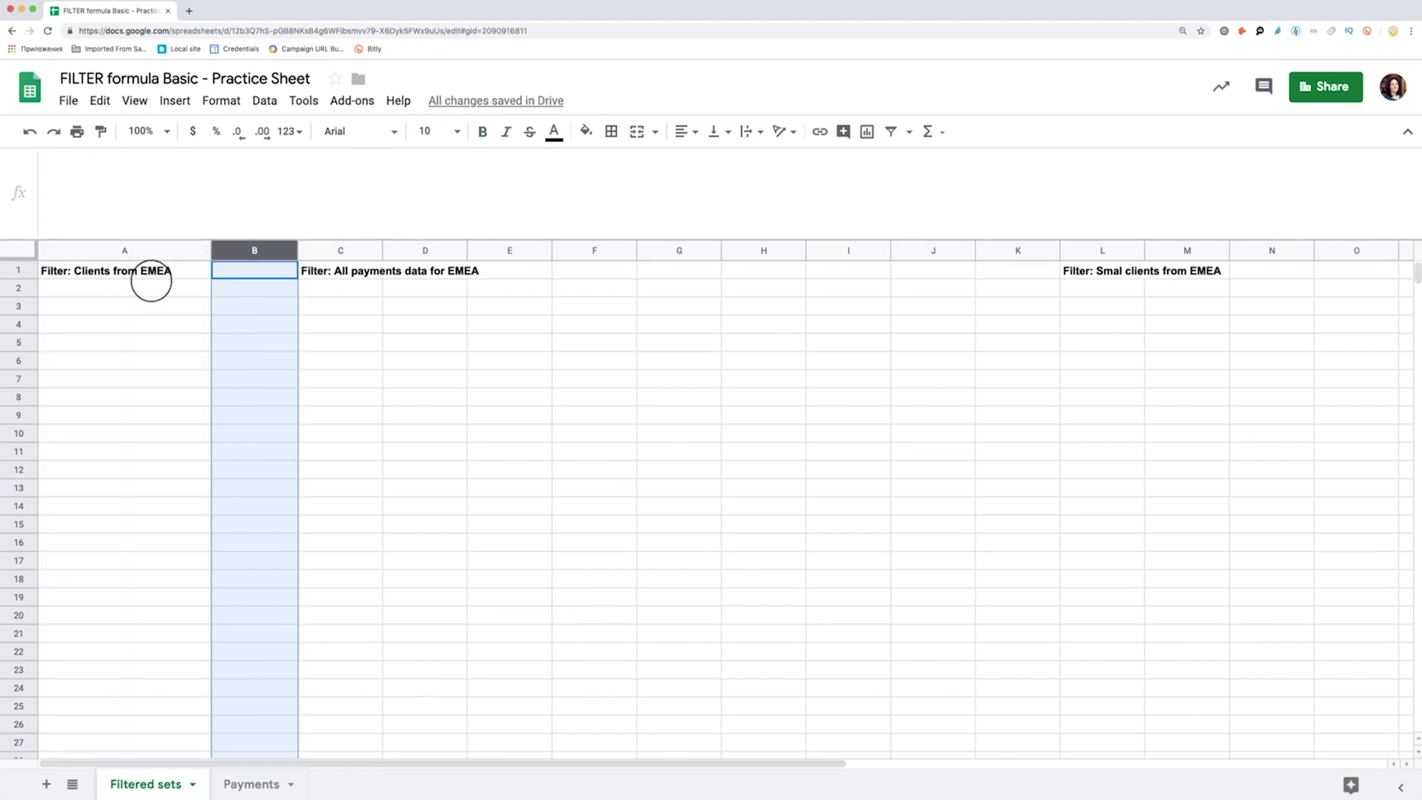
Step: Enter =UNIQUE(FILTER(Payments!A2:A,Payments!C2:C="EMEA")) in A2 of Filtered sets
{"action": "left_click", "coordinate": [153, 288]}
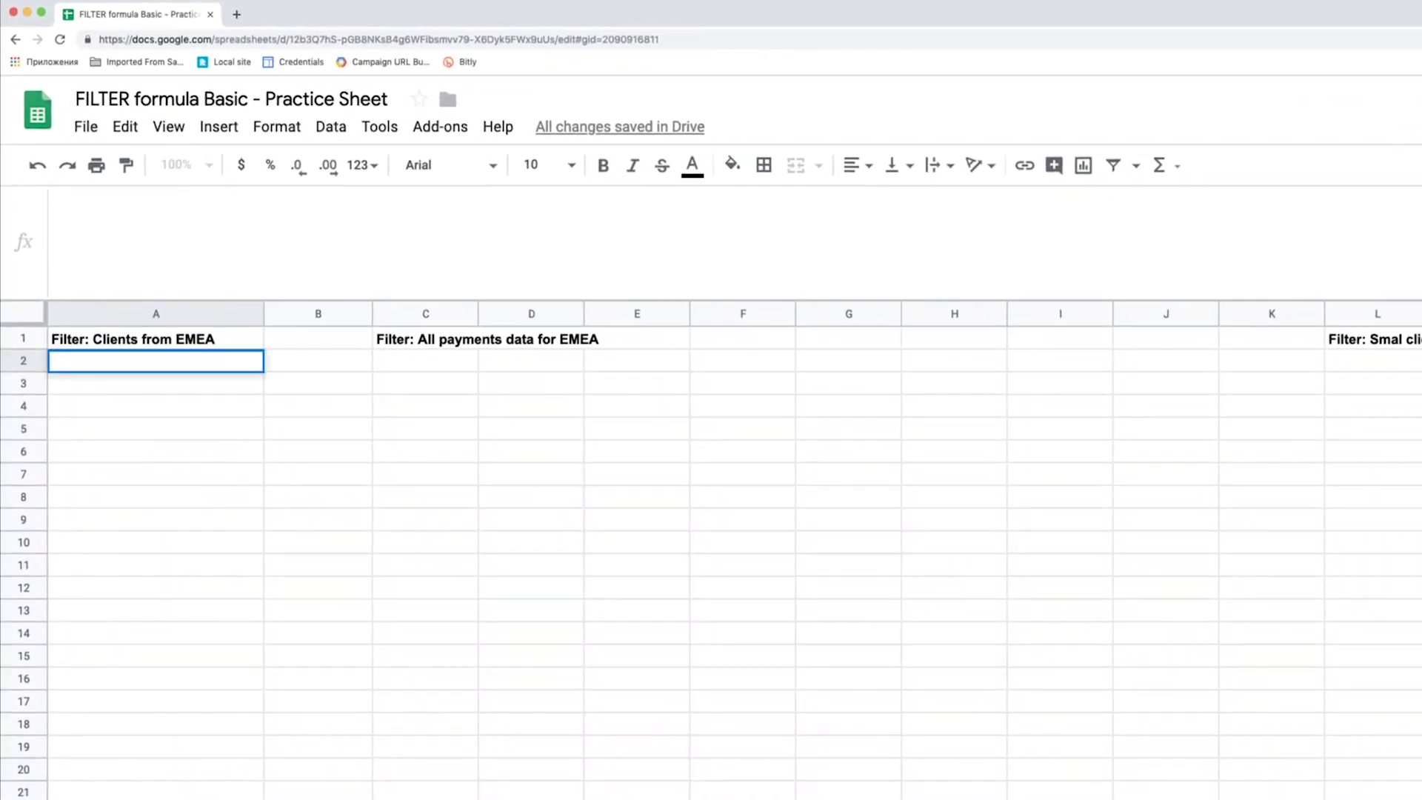
{"action": "type", "text": "=FILTER("}
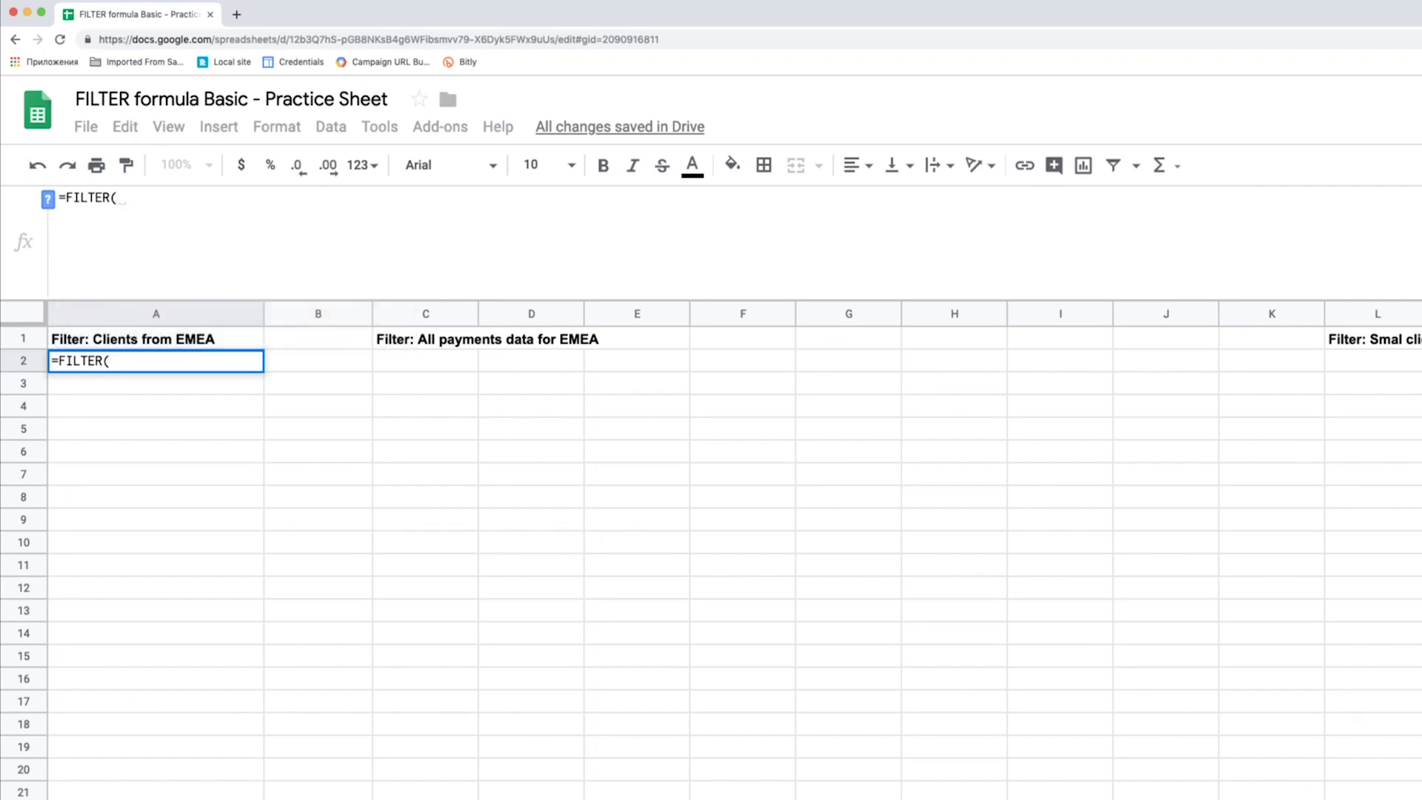
{"action": "key", "text": "ctrl+shift+Page_Up"}
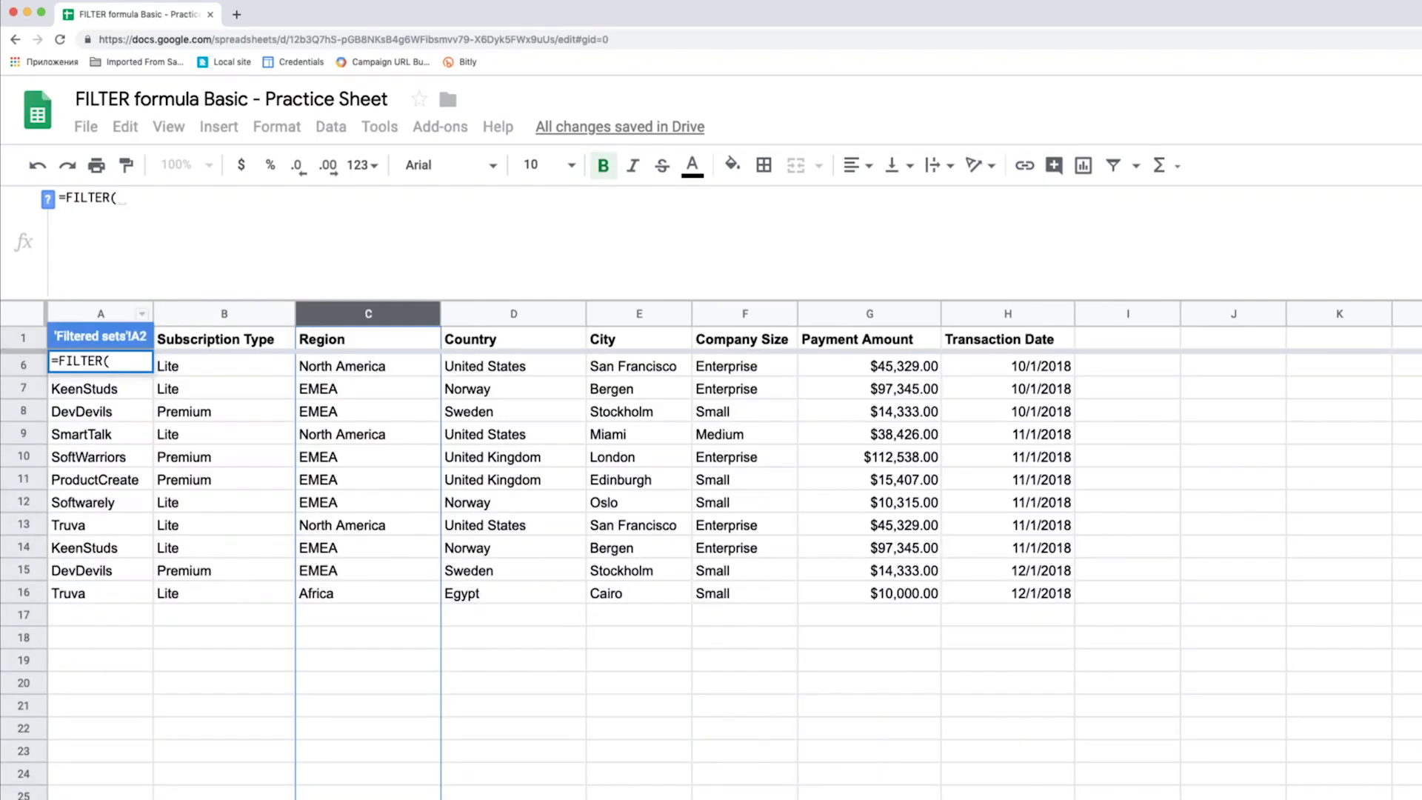
{"action": "left_click", "coordinate": [100, 313]}
{"action": "key", "text": "Left"}
{"action": "key", "text": "Left"}
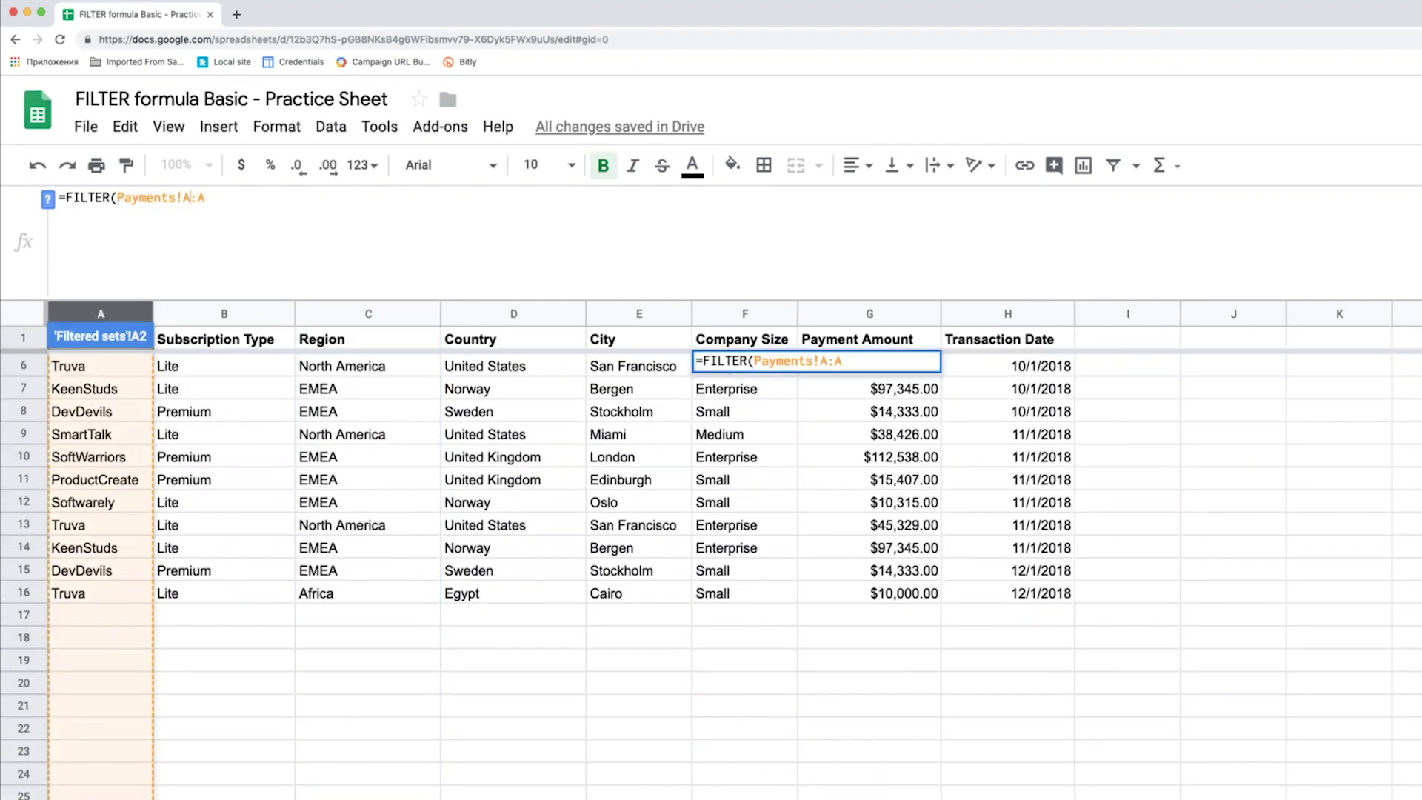
{"action": "type", "text": "2:A,"}
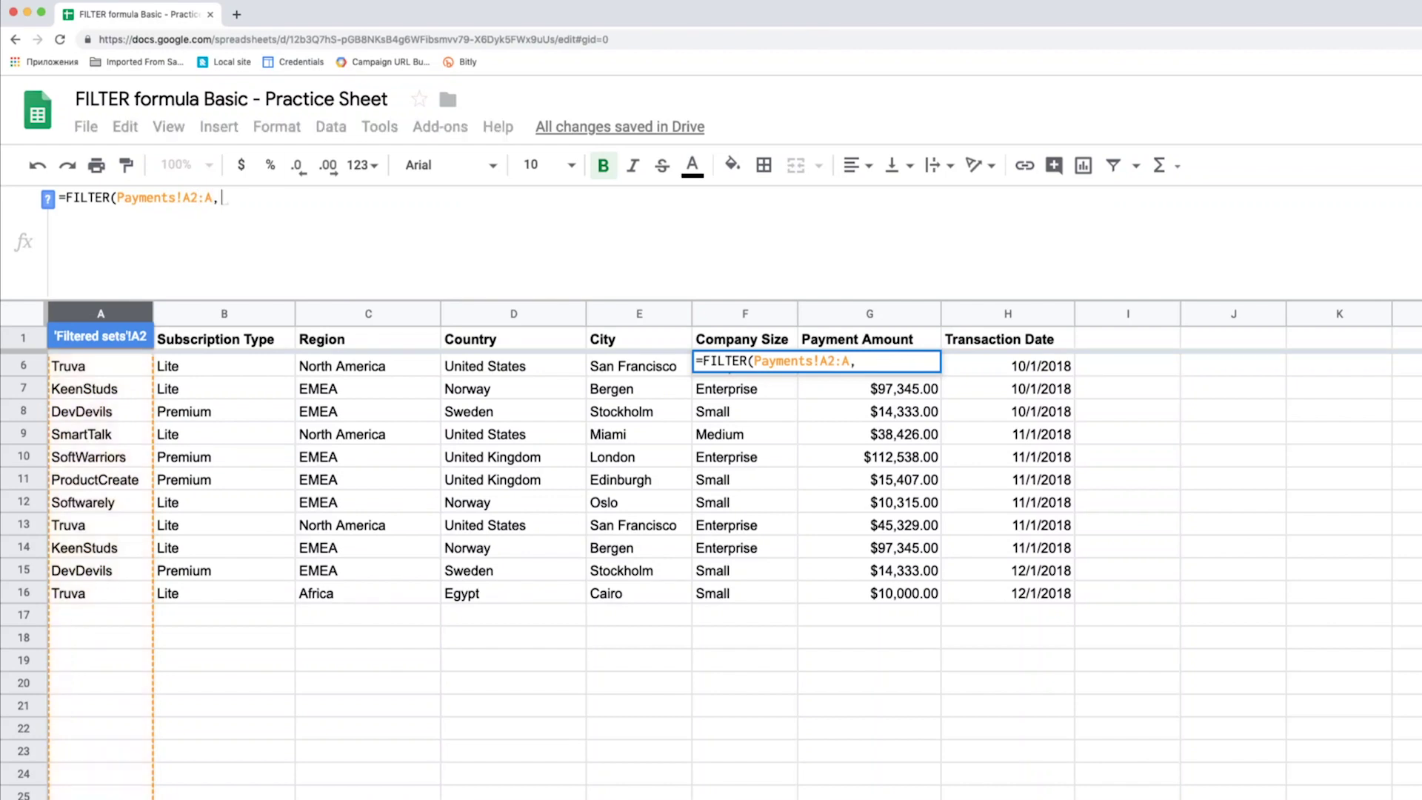
{"action": "left_click", "coordinate": [367, 313]}
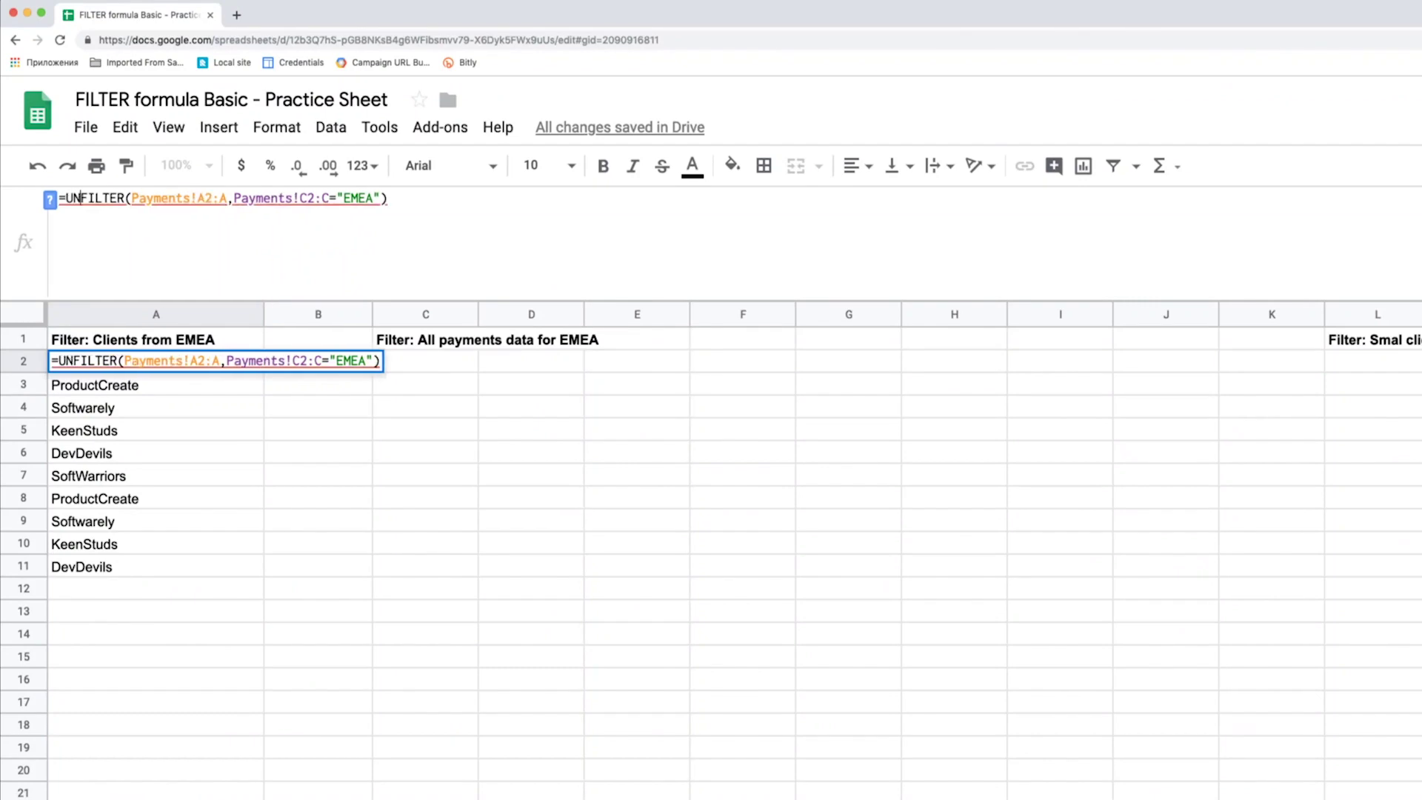
{"action": "type", "text": "UNIQUE("}
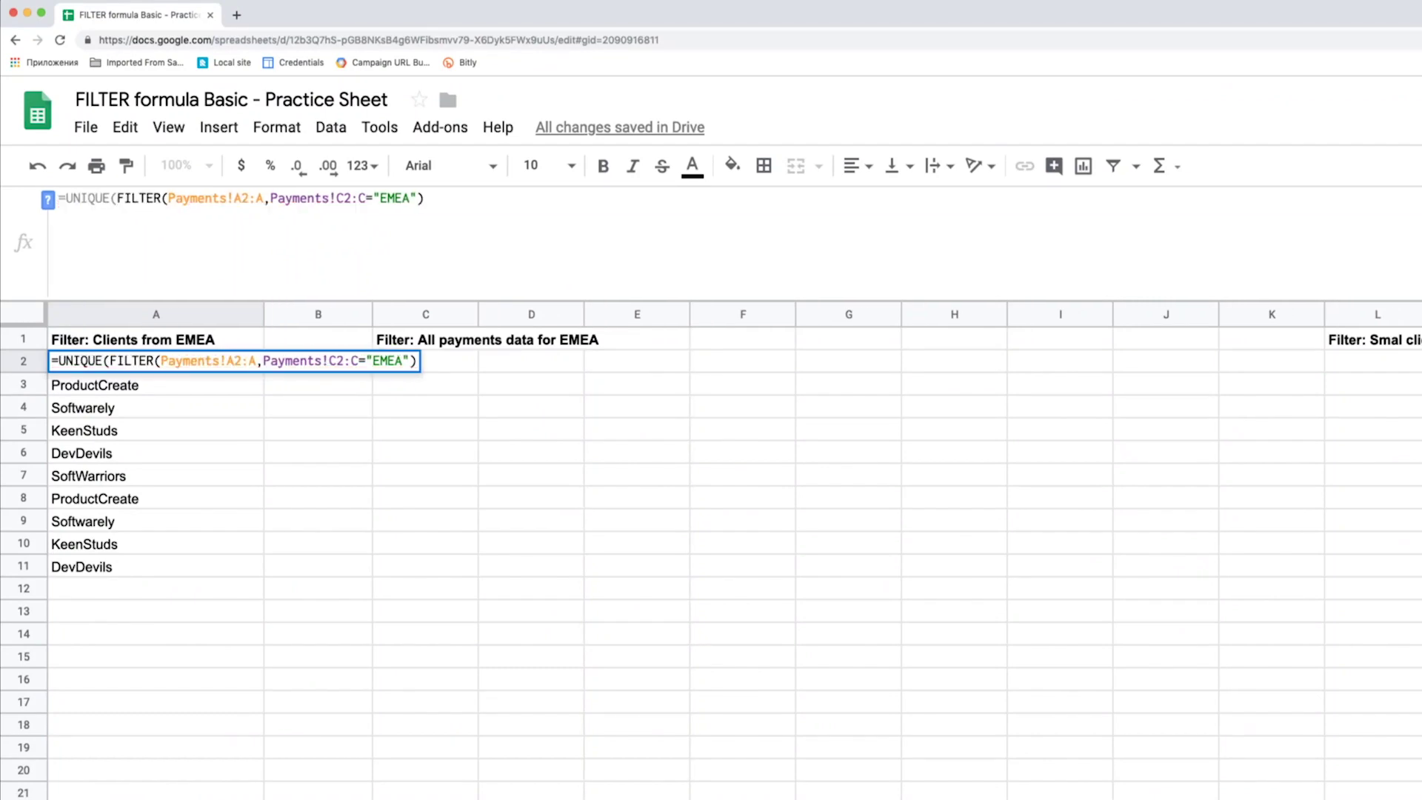
{"action": "key", "text": "End"}
{"action": "type", "text": ")"}
{"action": "key", "text": "Return"}
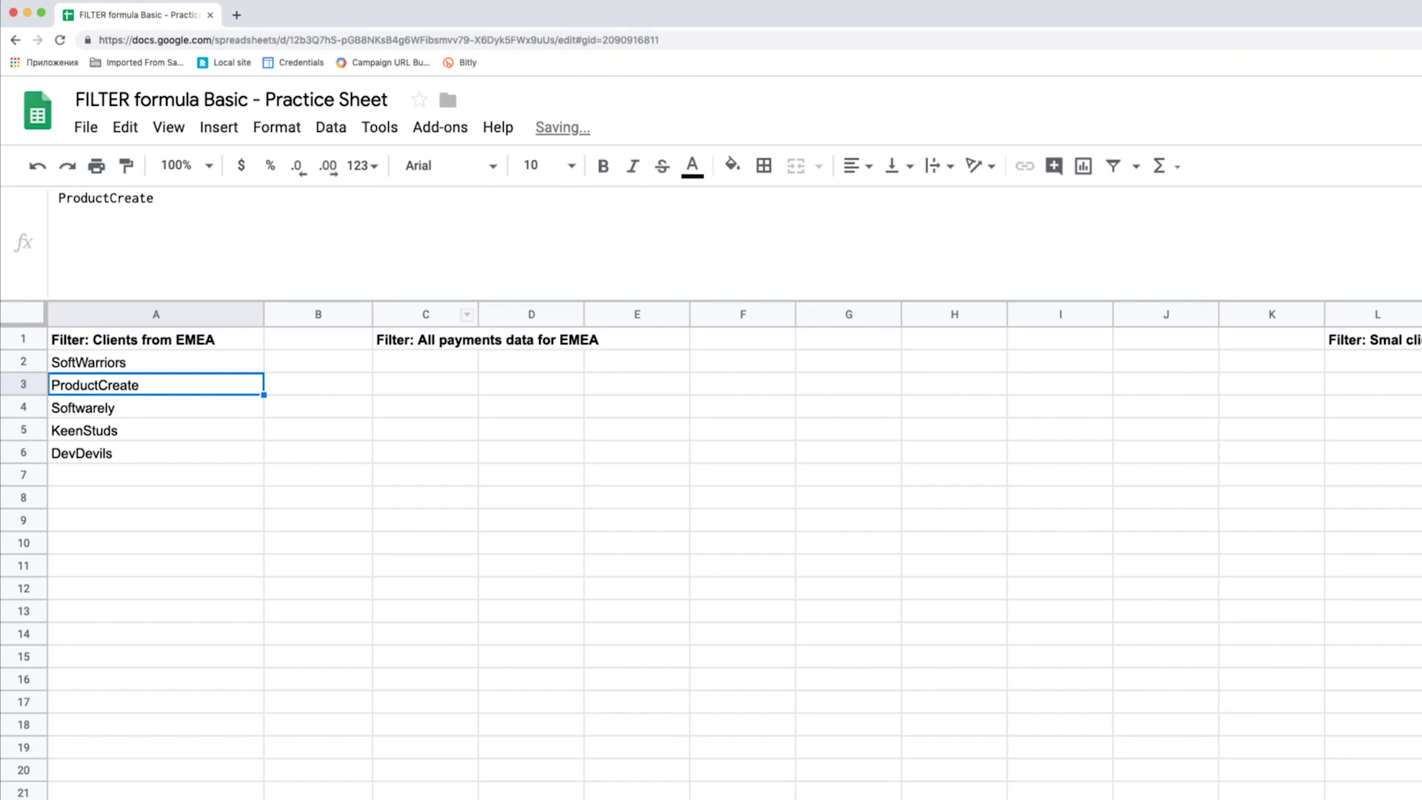
{"action": "key", "text": "Up"}
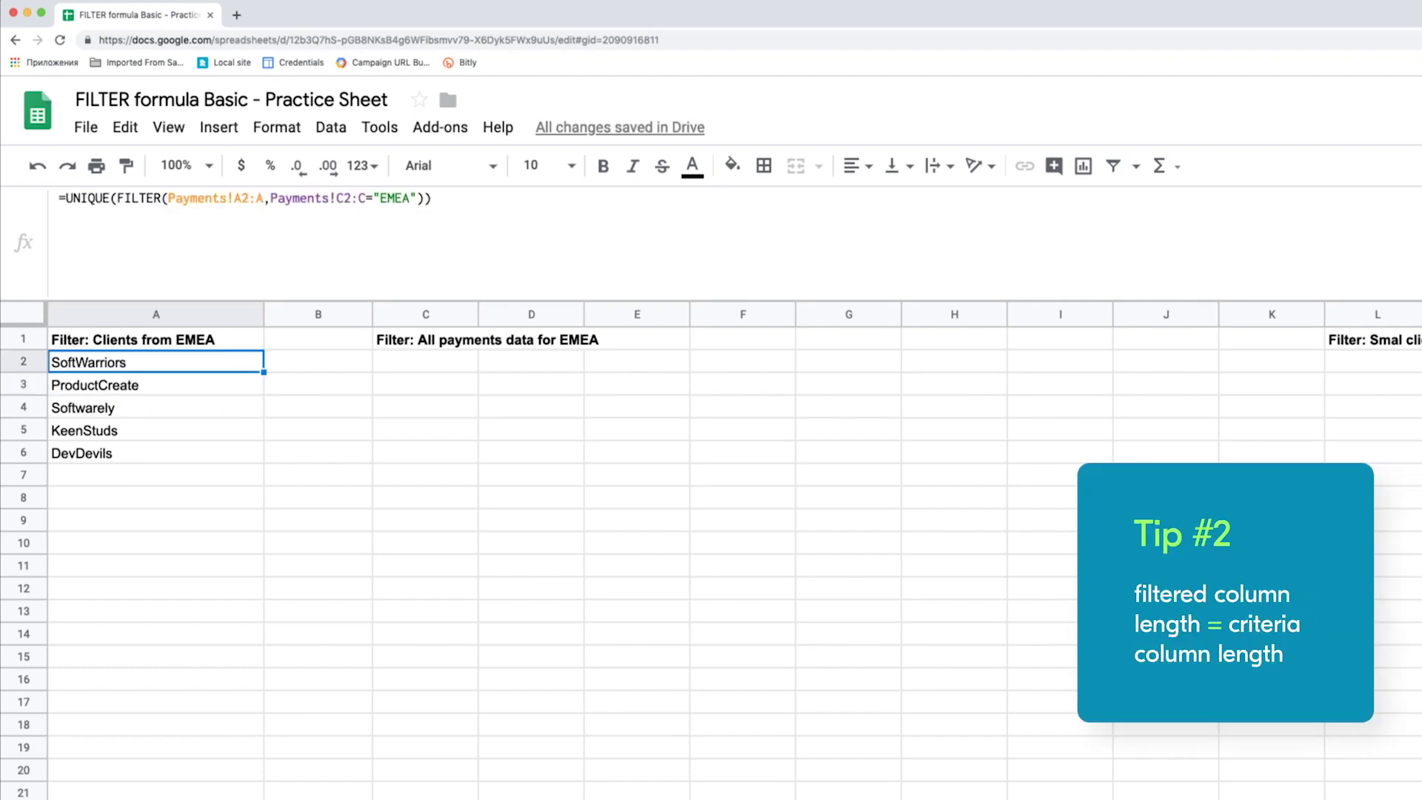
{"action": "key", "text": "Return"}
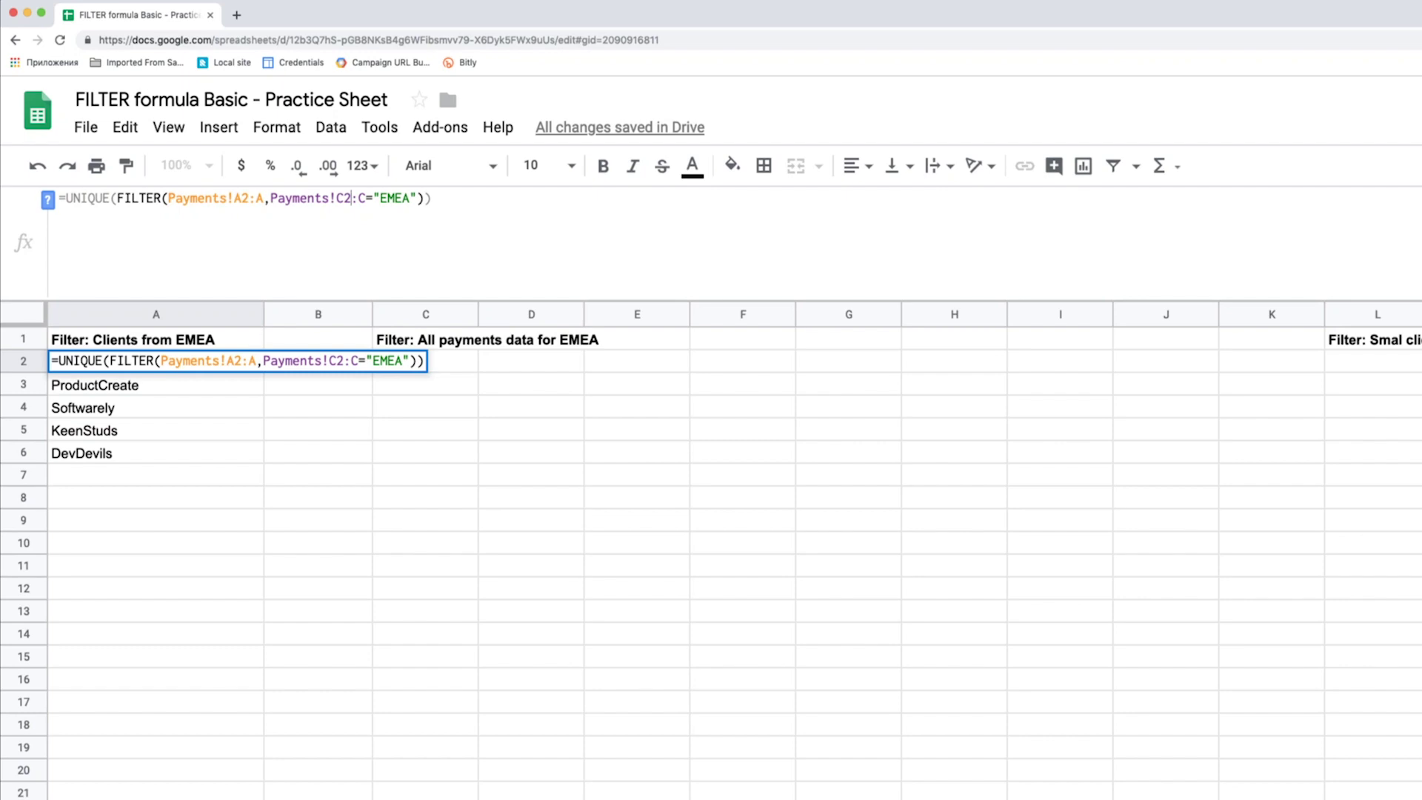
{"action": "key", "text": "End"}
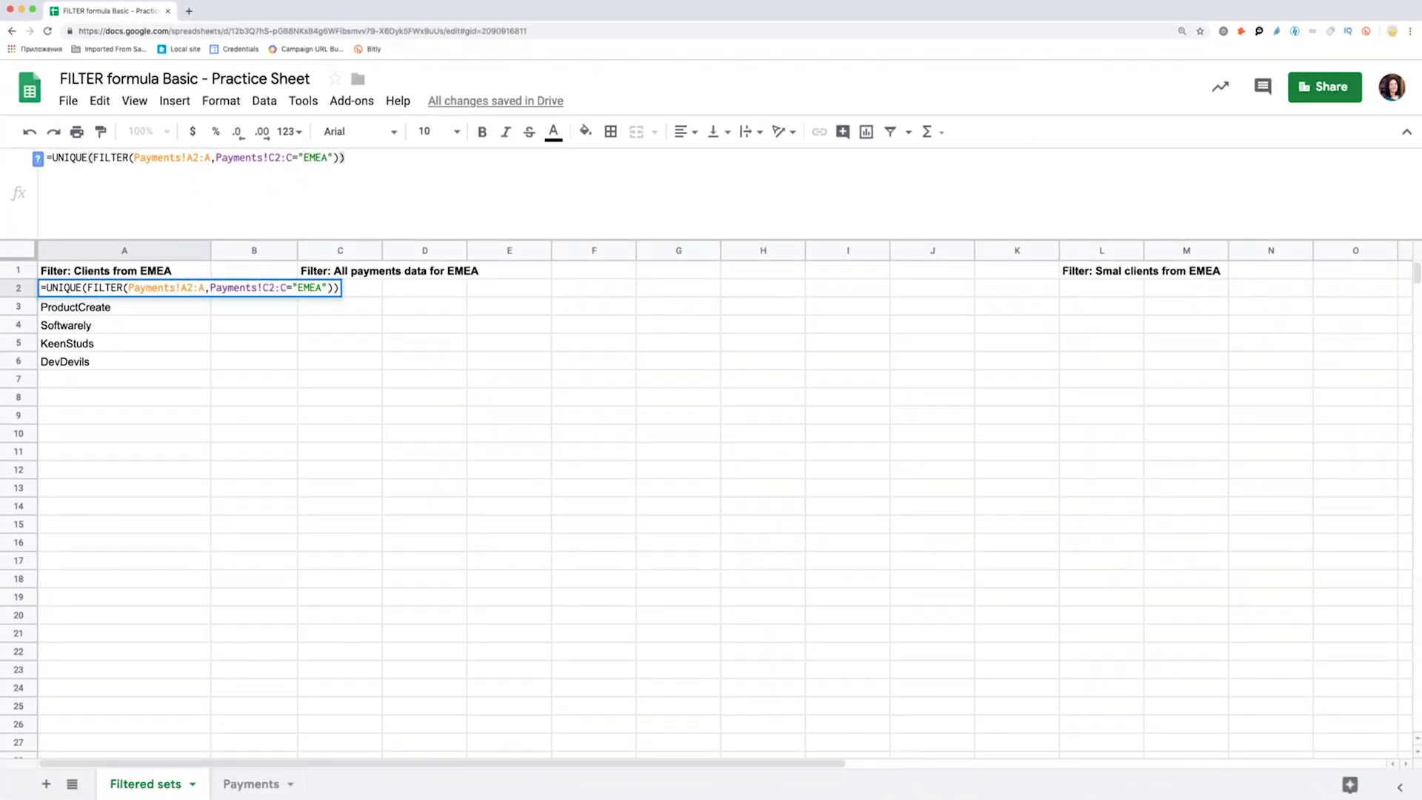
{"action": "key", "text": "Return"}
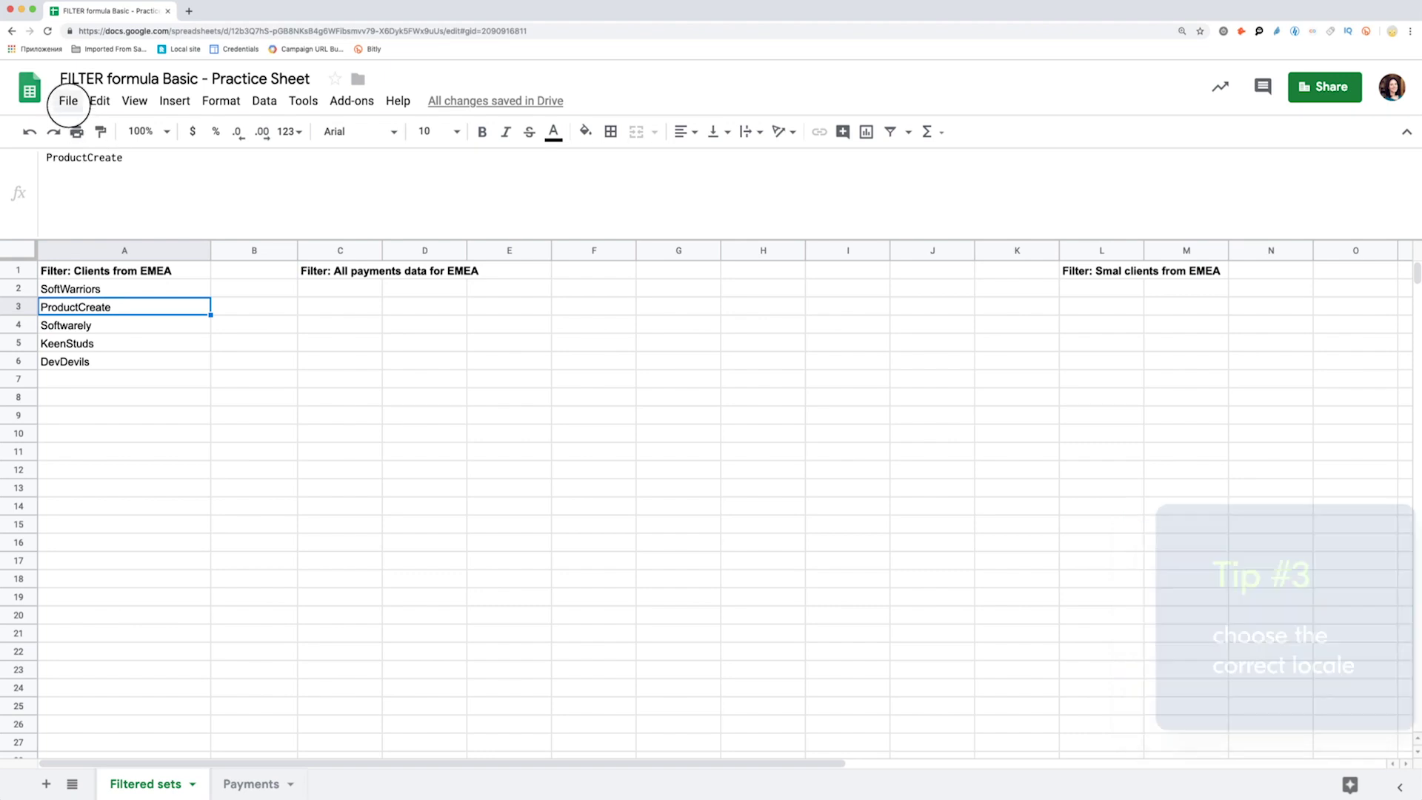
Step: Switch the spreadsheet locale to Poland, back to United States, and save settings
{"action": "left_click", "coordinate": [68, 102]}
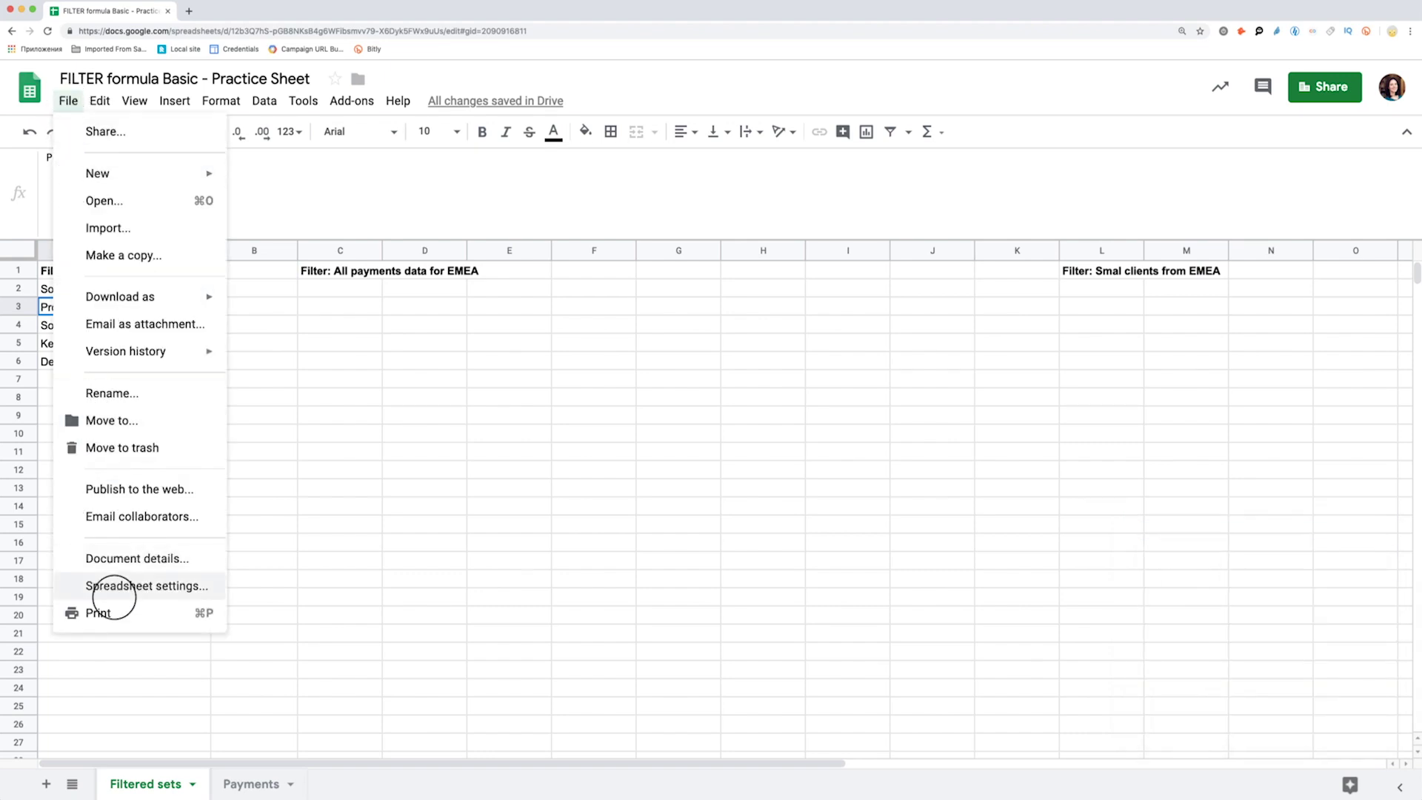
{"action": "left_click", "coordinate": [124, 585]}
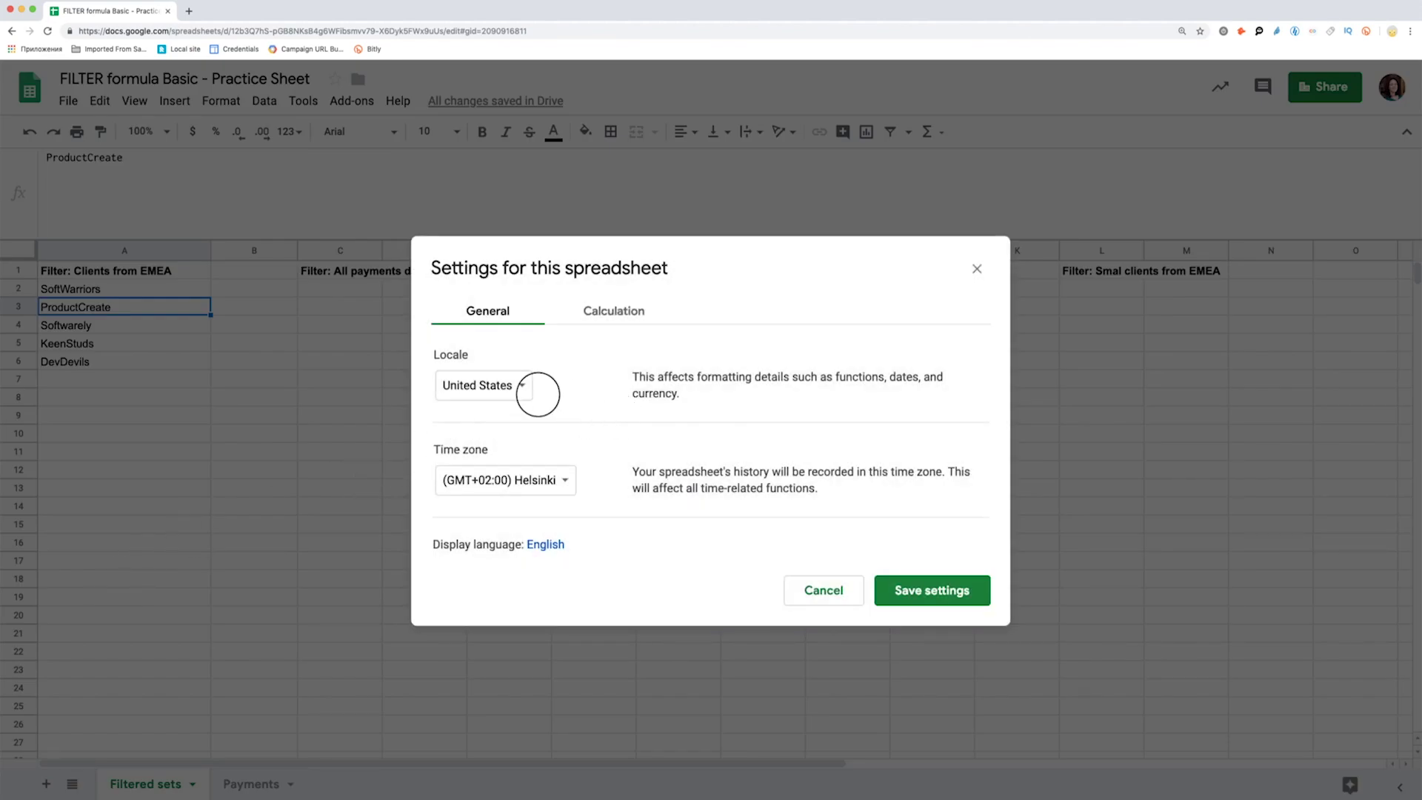
{"action": "left_click", "coordinate": [522, 387]}
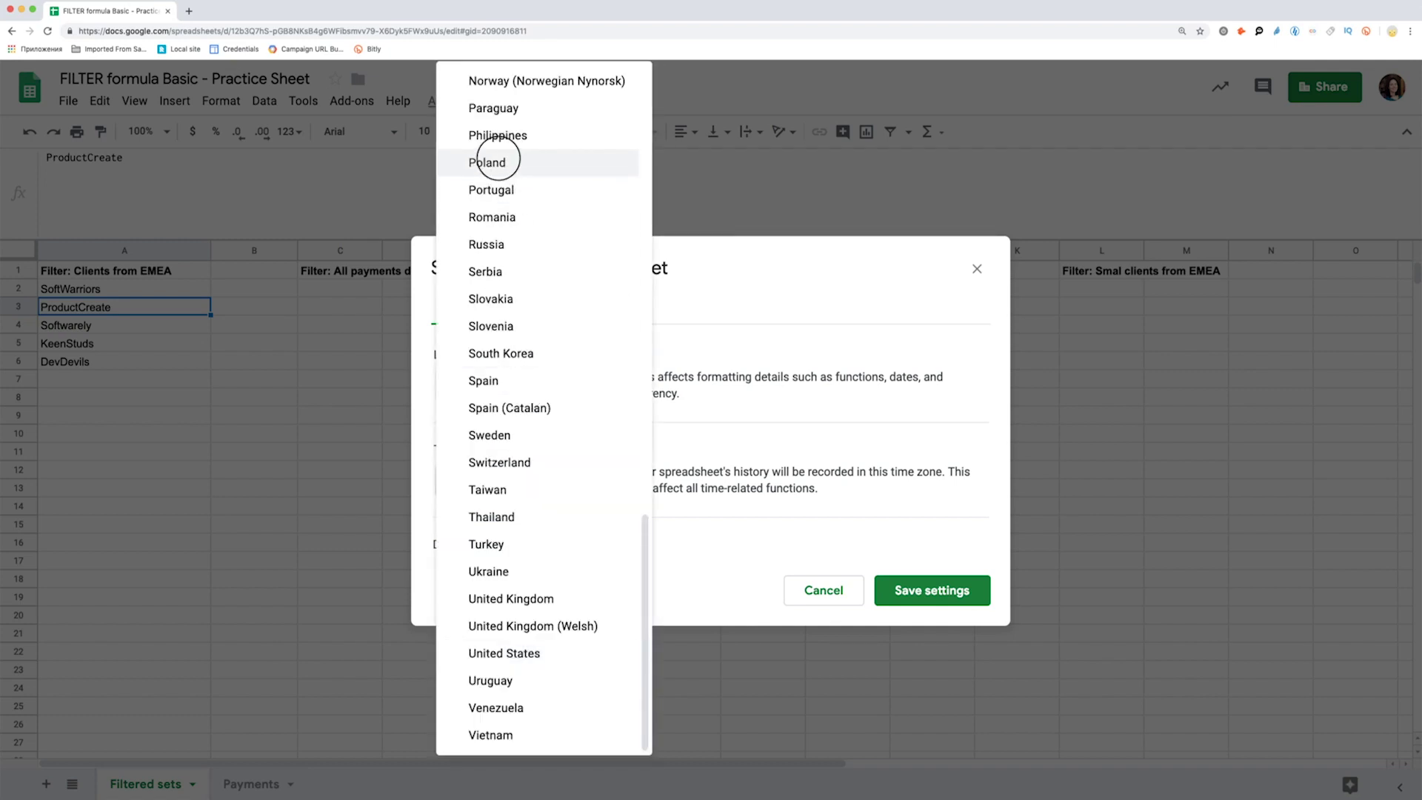
{"action": "left_click", "coordinate": [487, 162]}
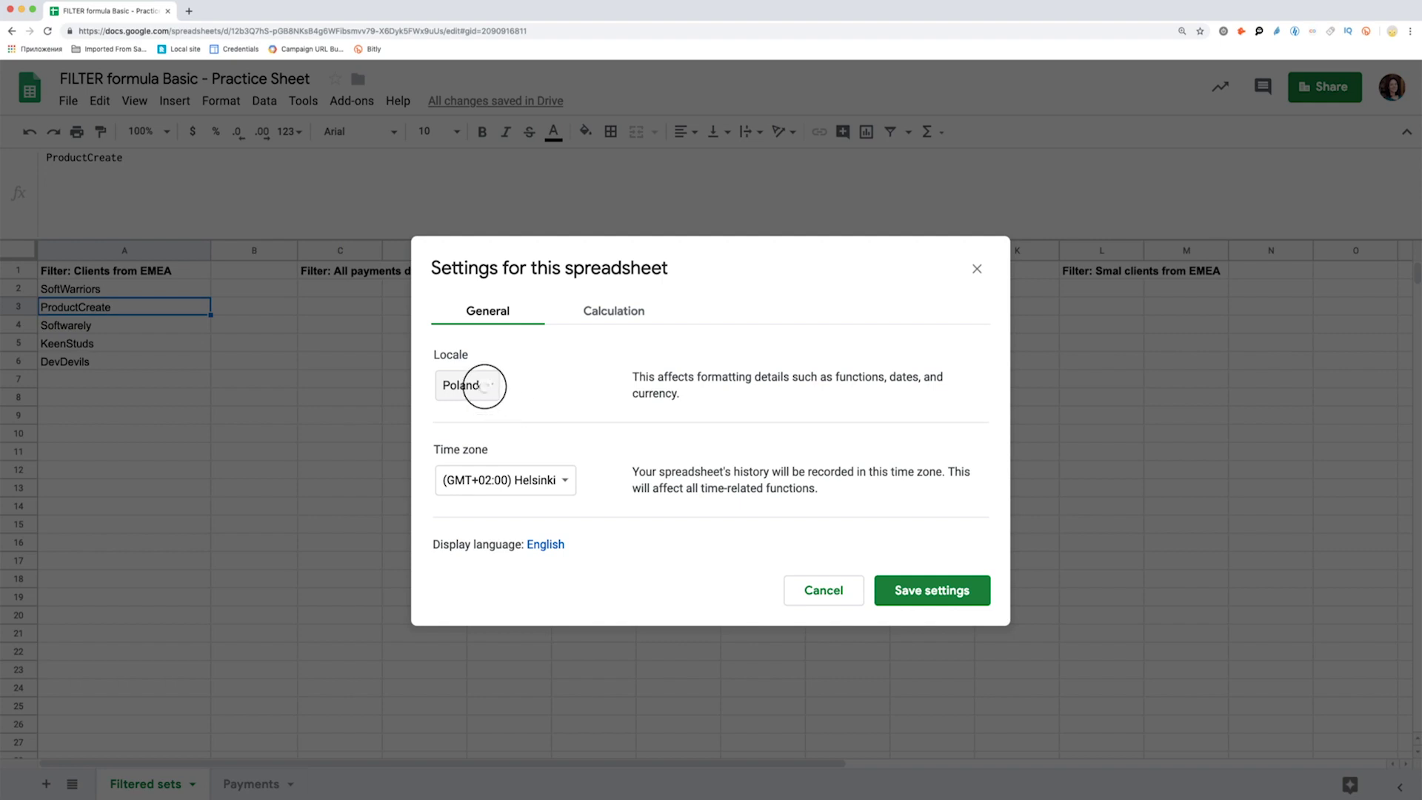
{"action": "left_click", "coordinate": [484, 385]}
{"action": "scroll", "coordinate": [486, 414], "scroll_direction": "down", "scroll_amount": 4}
{"action": "scroll", "coordinate": [486, 413], "scroll_direction": "down", "scroll_amount": 4}
{"action": "scroll", "coordinate": [489, 413], "scroll_direction": "down", "scroll_amount": 2}
{"action": "scroll", "coordinate": [492, 416], "scroll_direction": "down", "scroll_amount": 2}
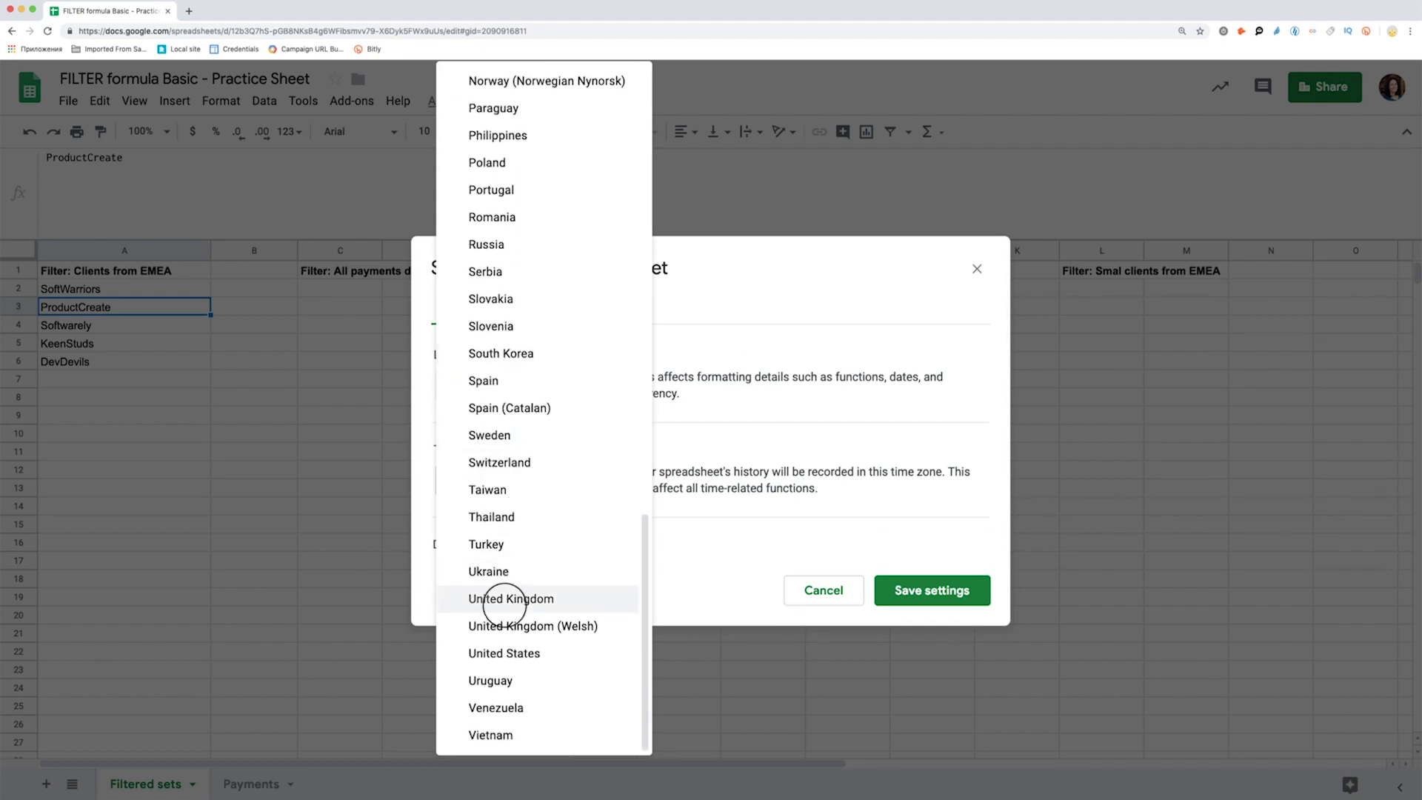
{"action": "left_click", "coordinate": [505, 653]}
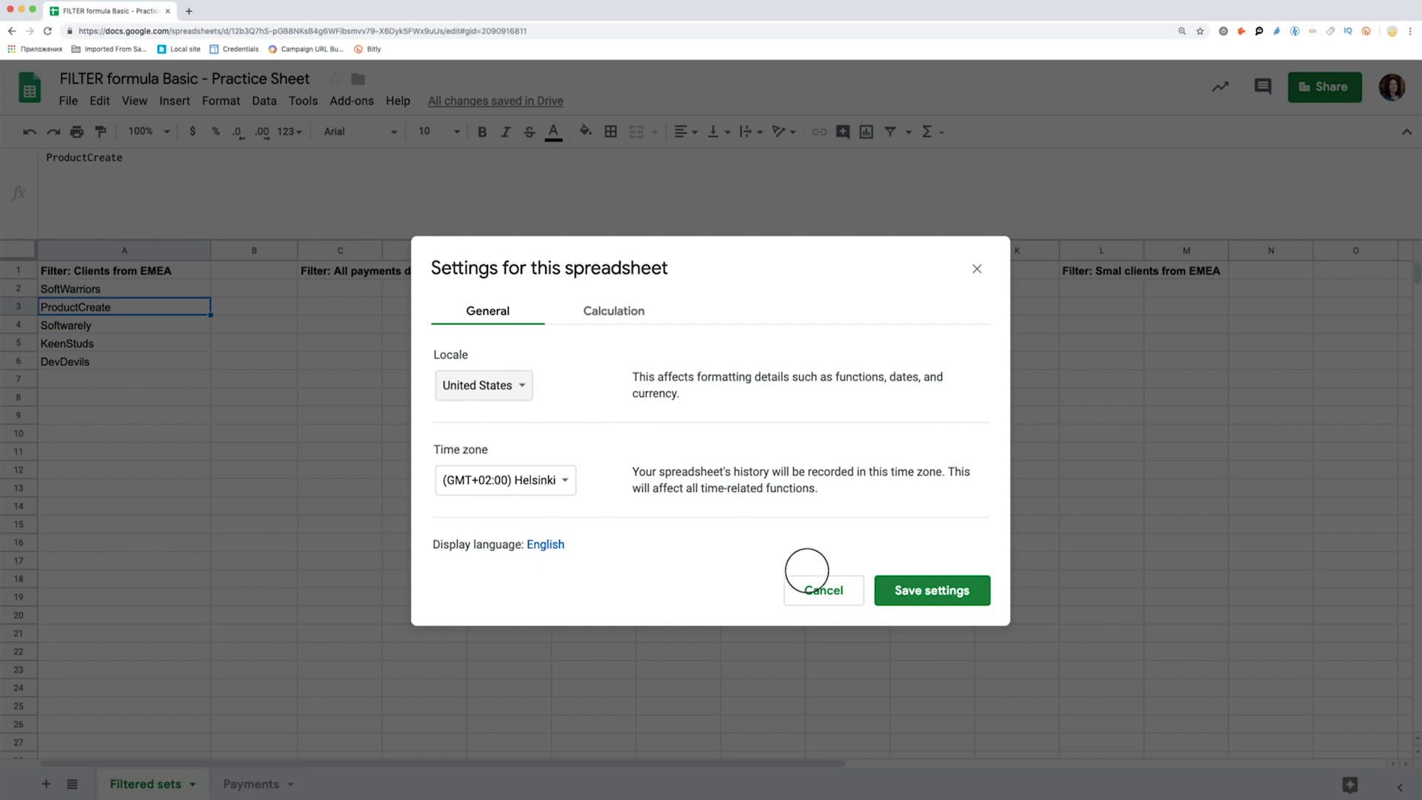
{"action": "left_click", "coordinate": [900, 590]}
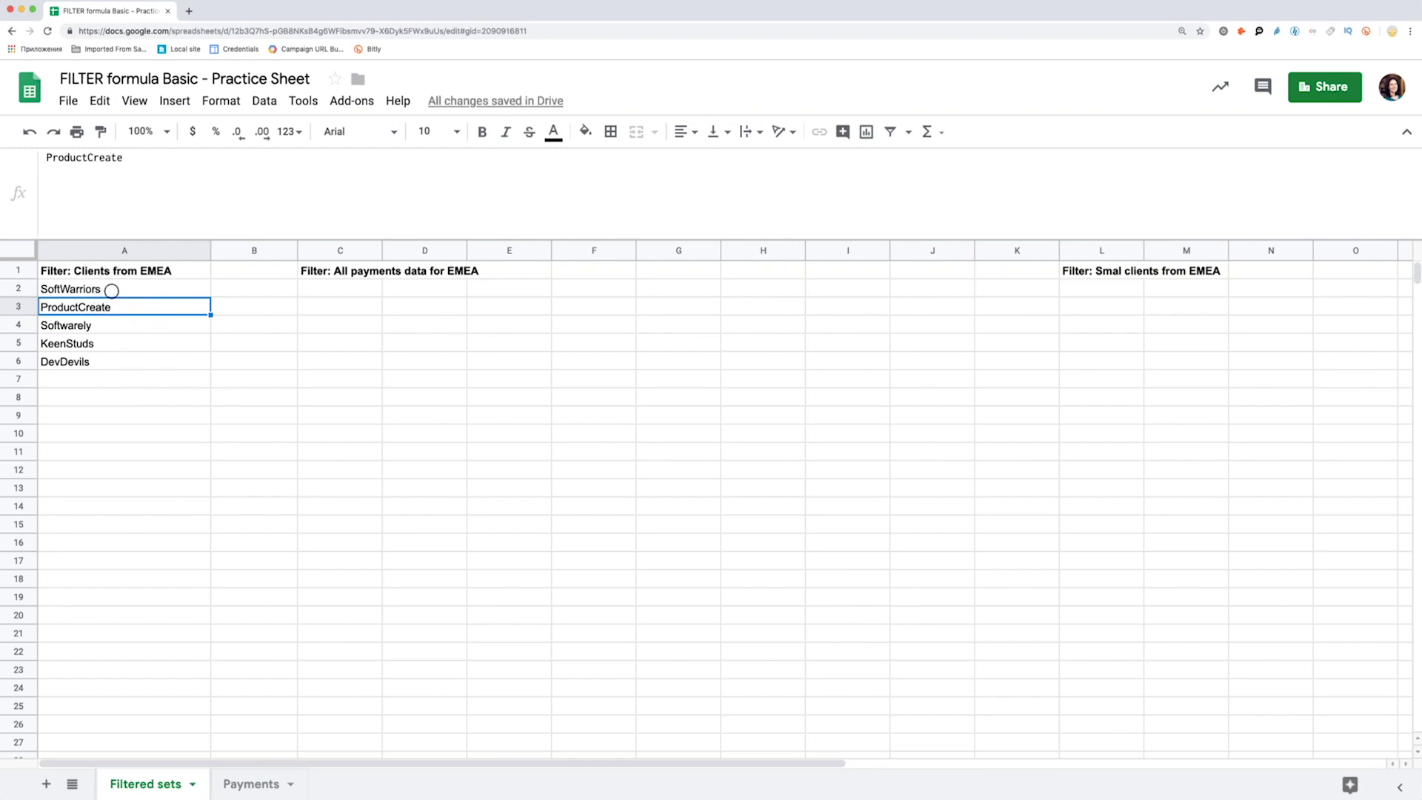
Step: Anchor A2's formula ranges as Payments!$A$2:$A and Payments!$C$2:$C
{"action": "left_click", "coordinate": [112, 291]}
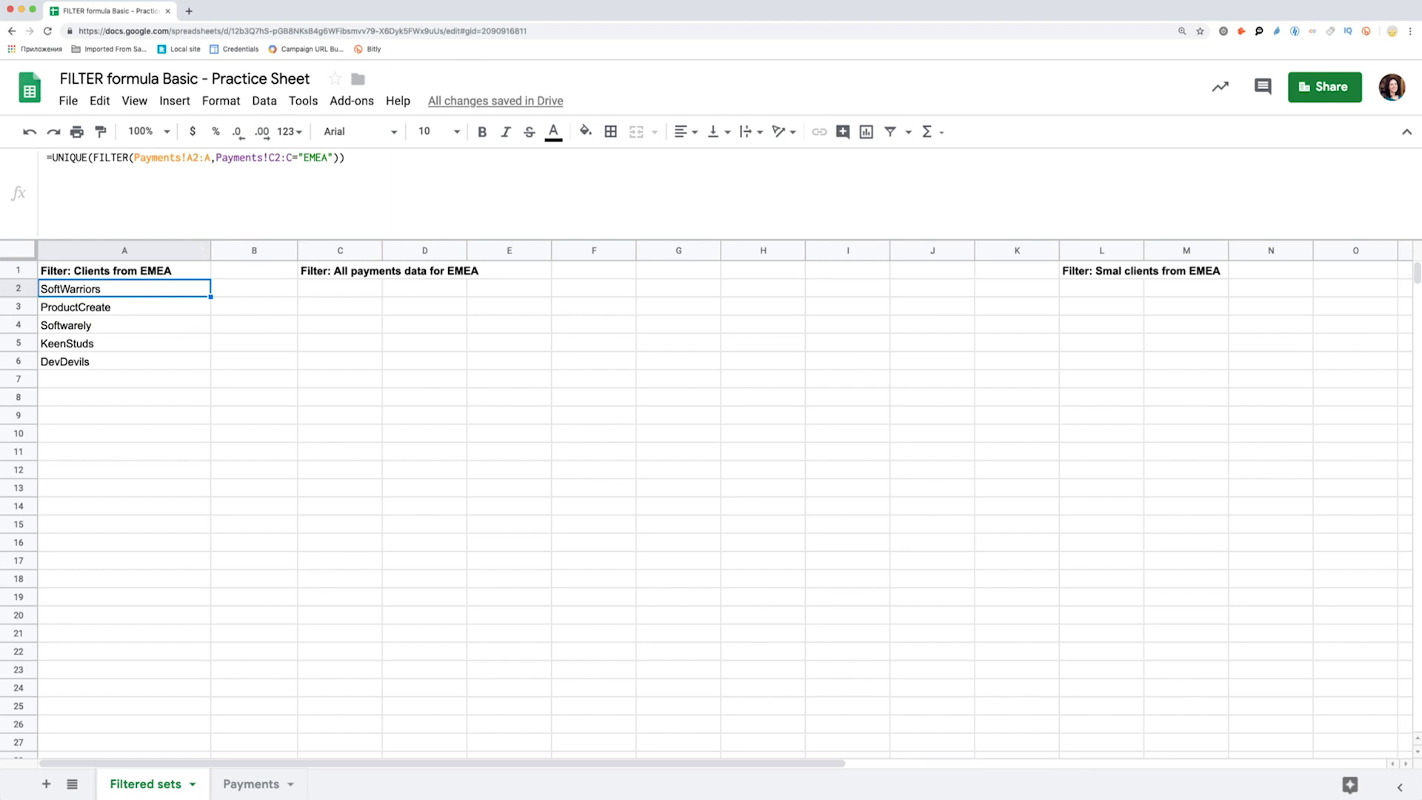
{"action": "key", "text": "Return"}
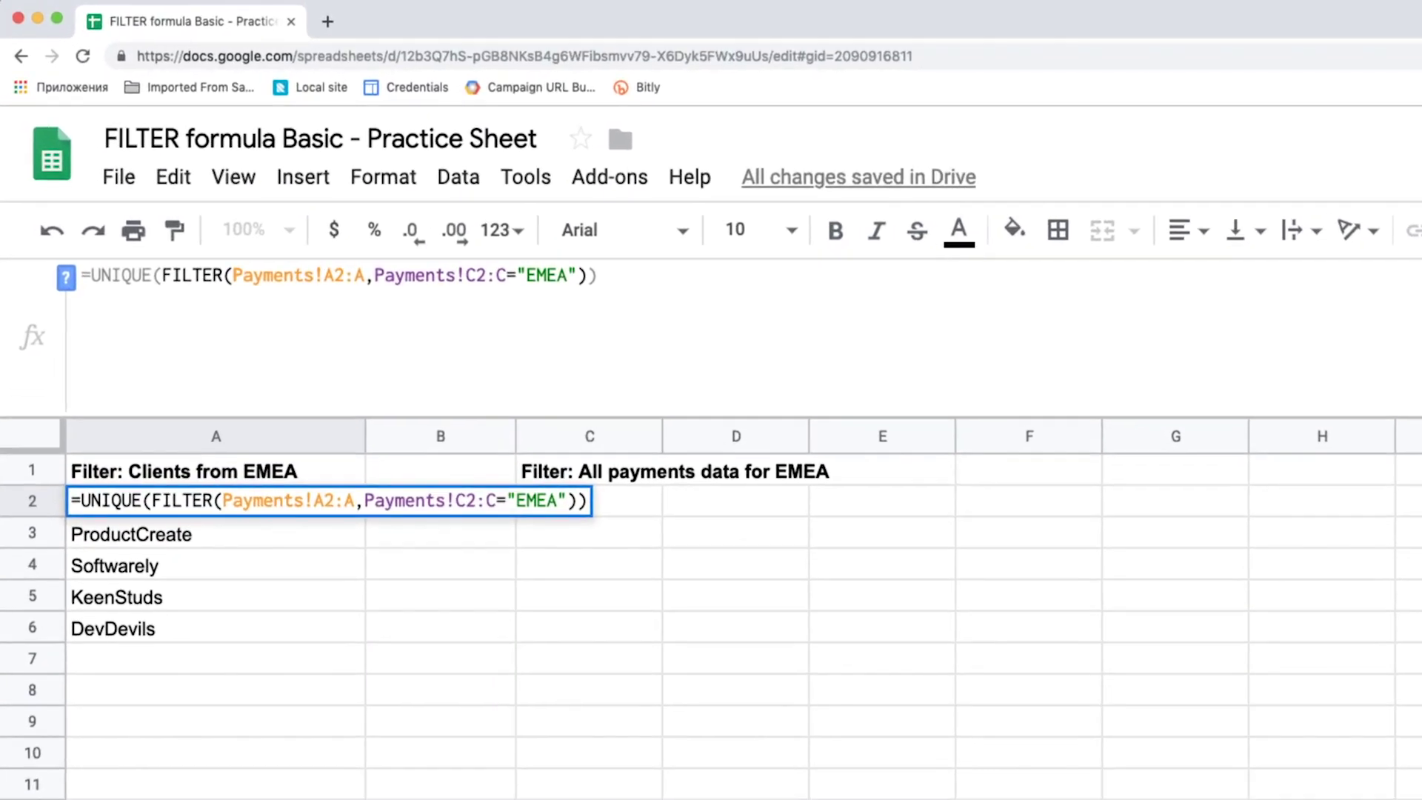
{"action": "key", "text": "F4"}
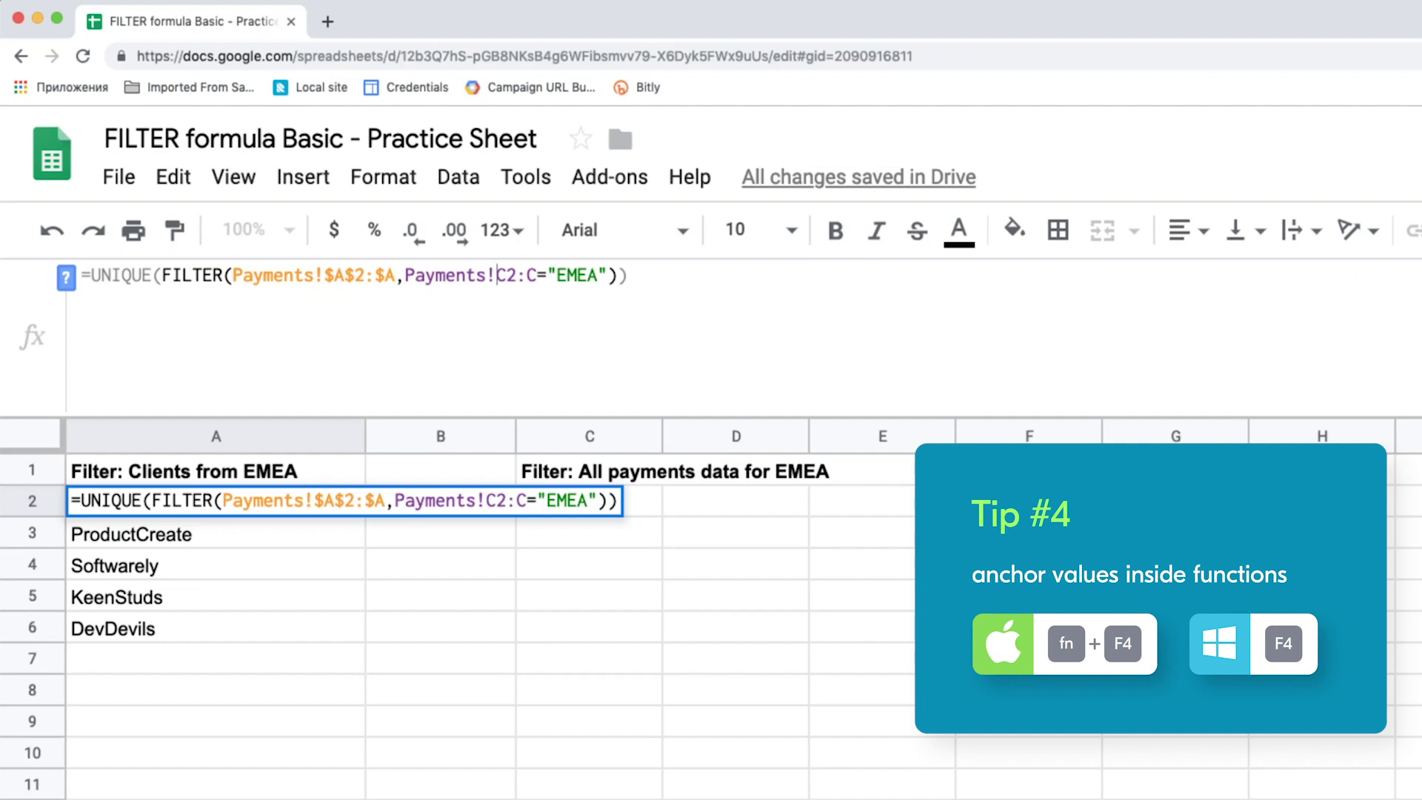
{"action": "key", "text": "F4"}
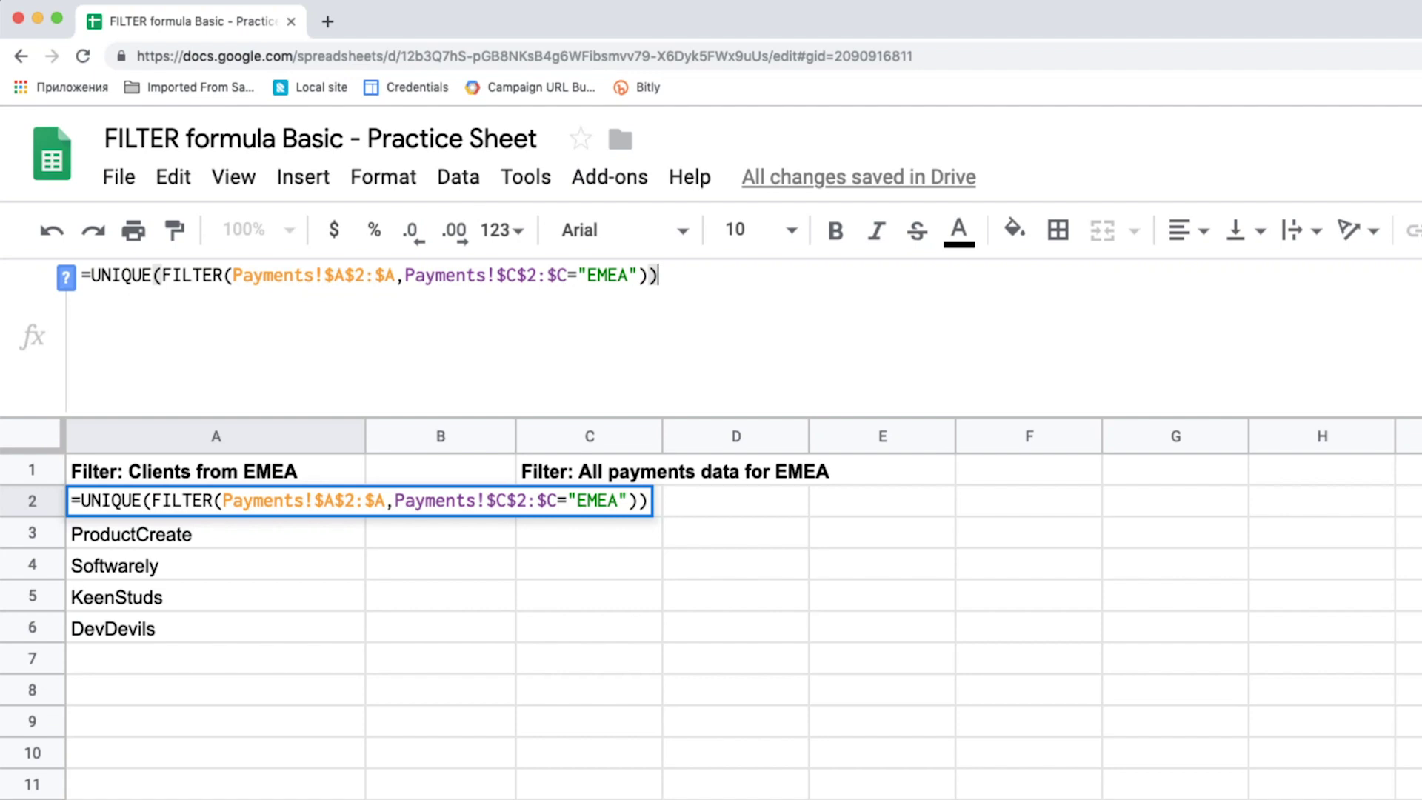
{"action": "key", "text": "Return"}
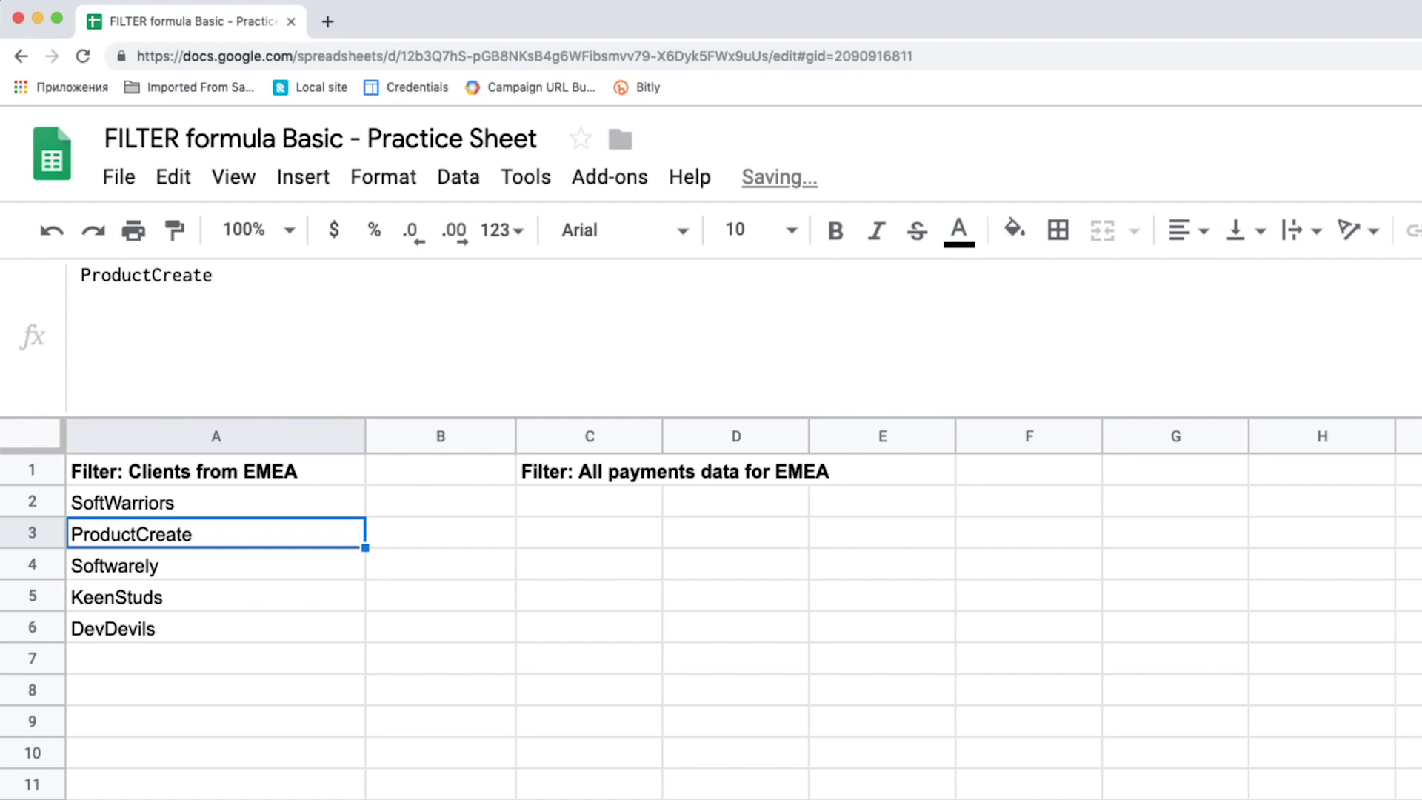
{"action": "key", "text": "Up"}
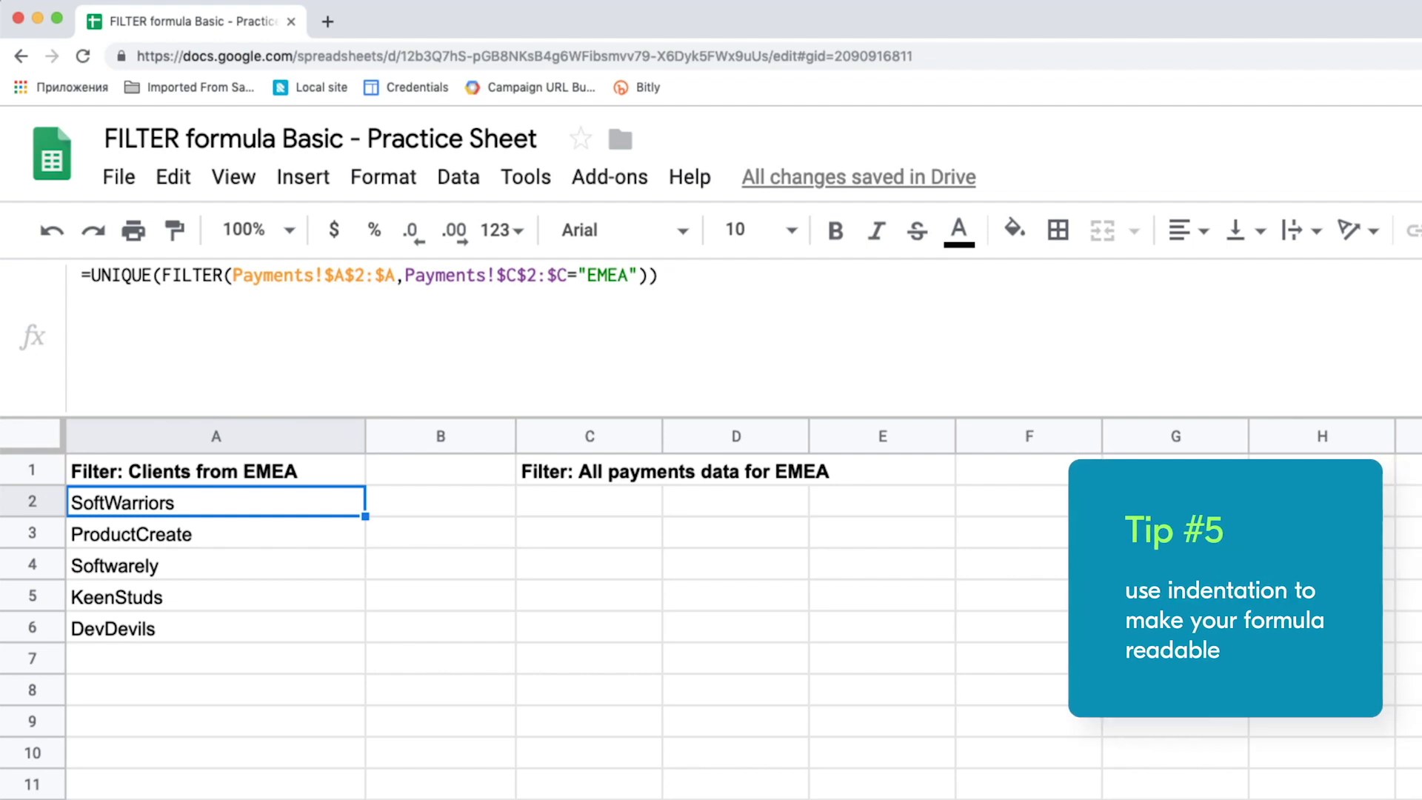
Step: Break A2's formula after UNIQUE( so FILTER sits on its own line
{"action": "left_click", "coordinate": [163, 275]}
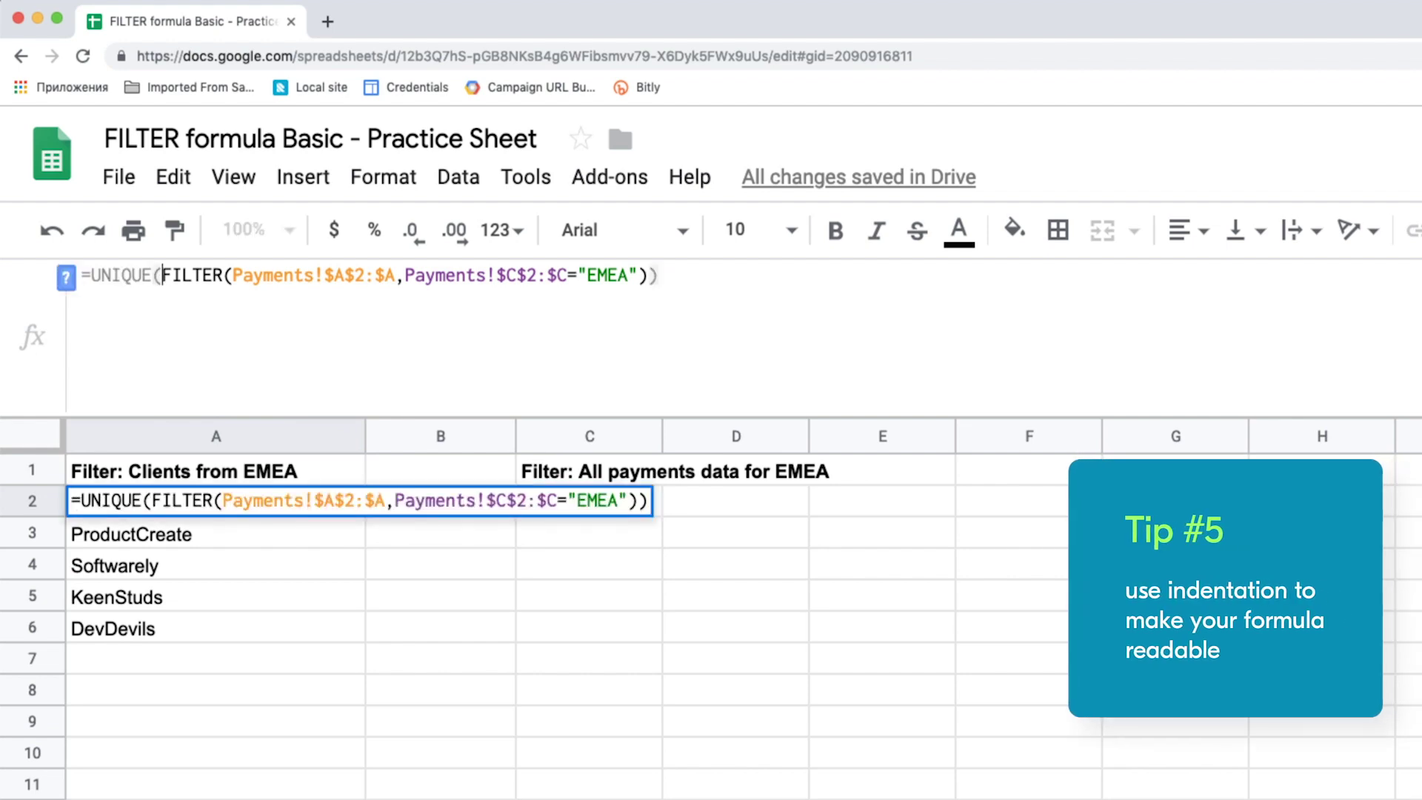
{"action": "key", "text": "Escape"}
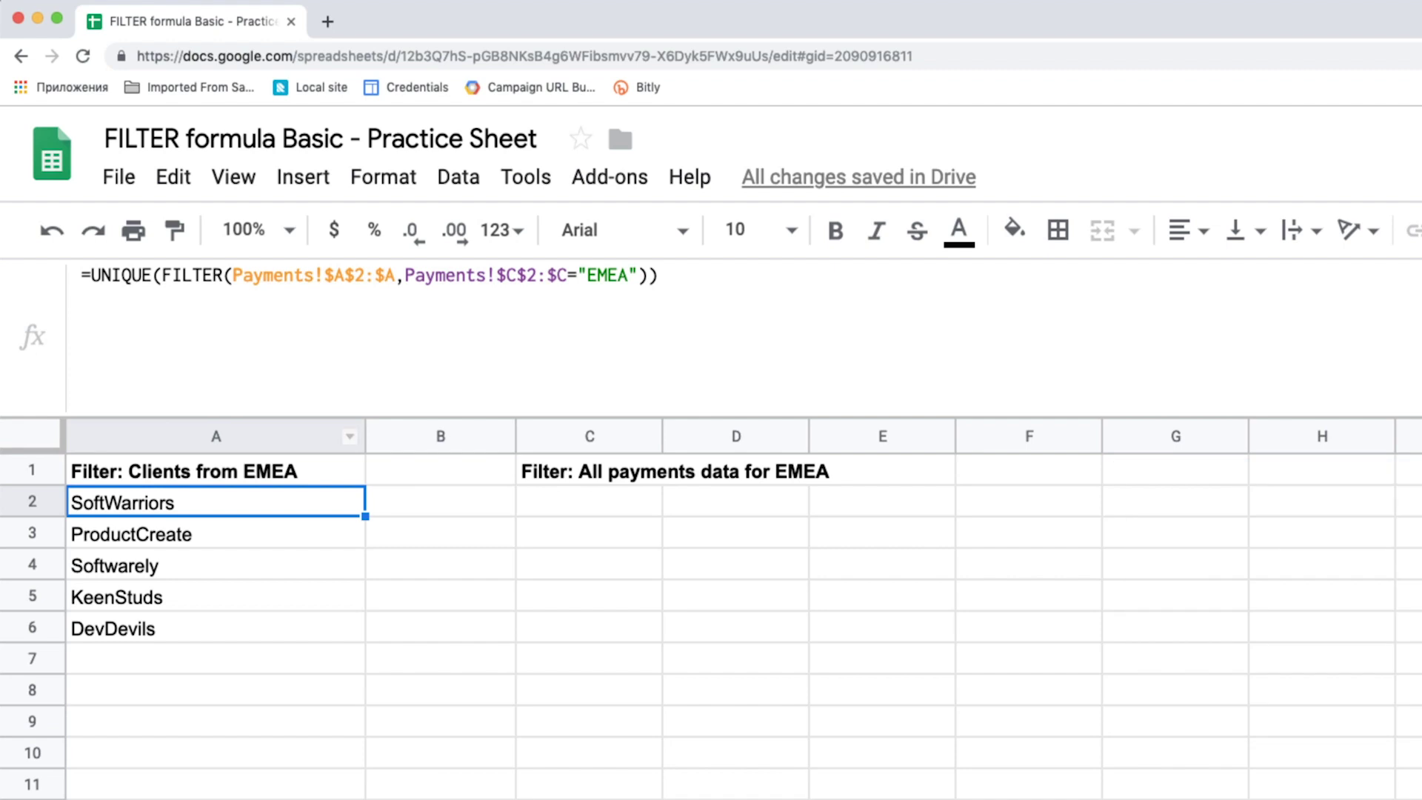
{"action": "left_click", "coordinate": [161, 276]}
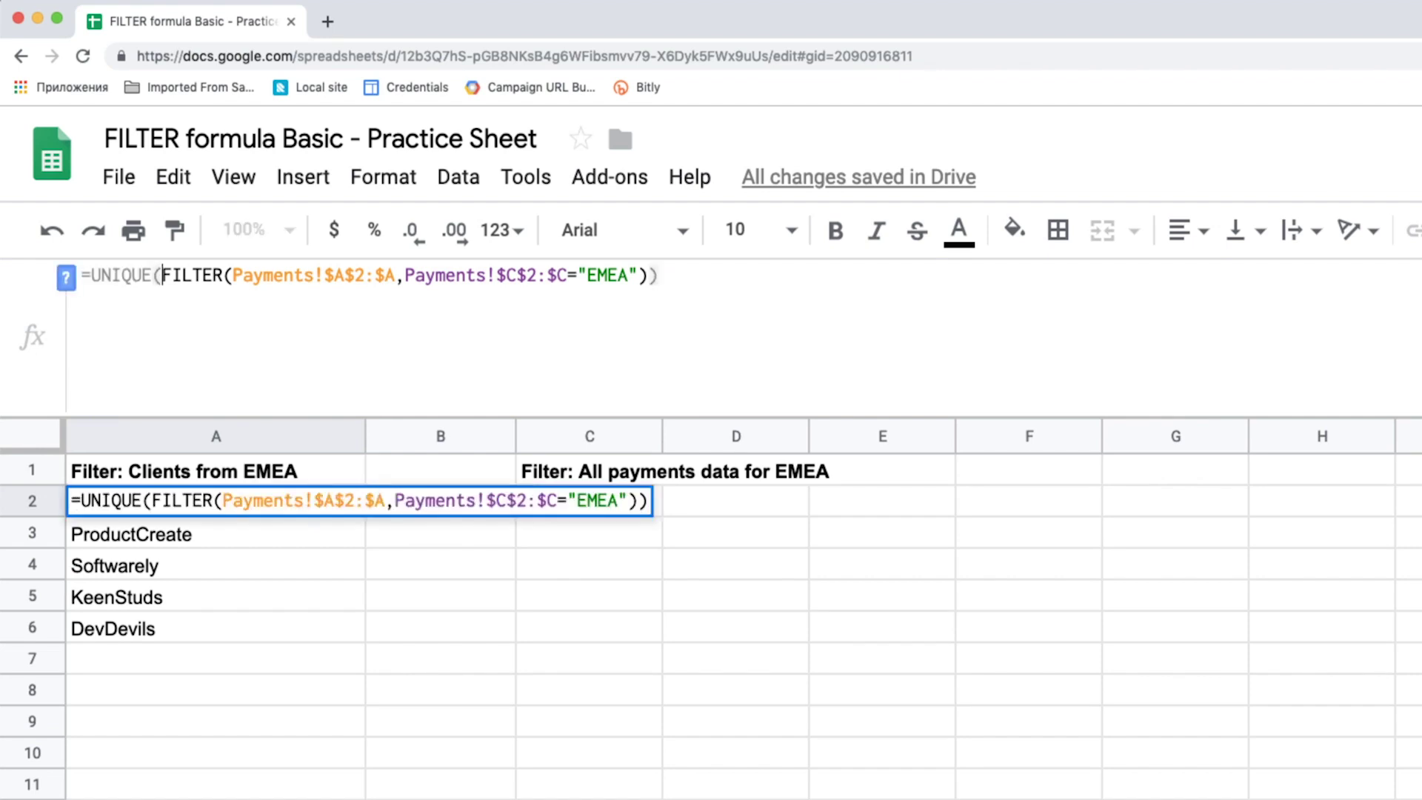
{"action": "key", "text": "ctrl+Return"}
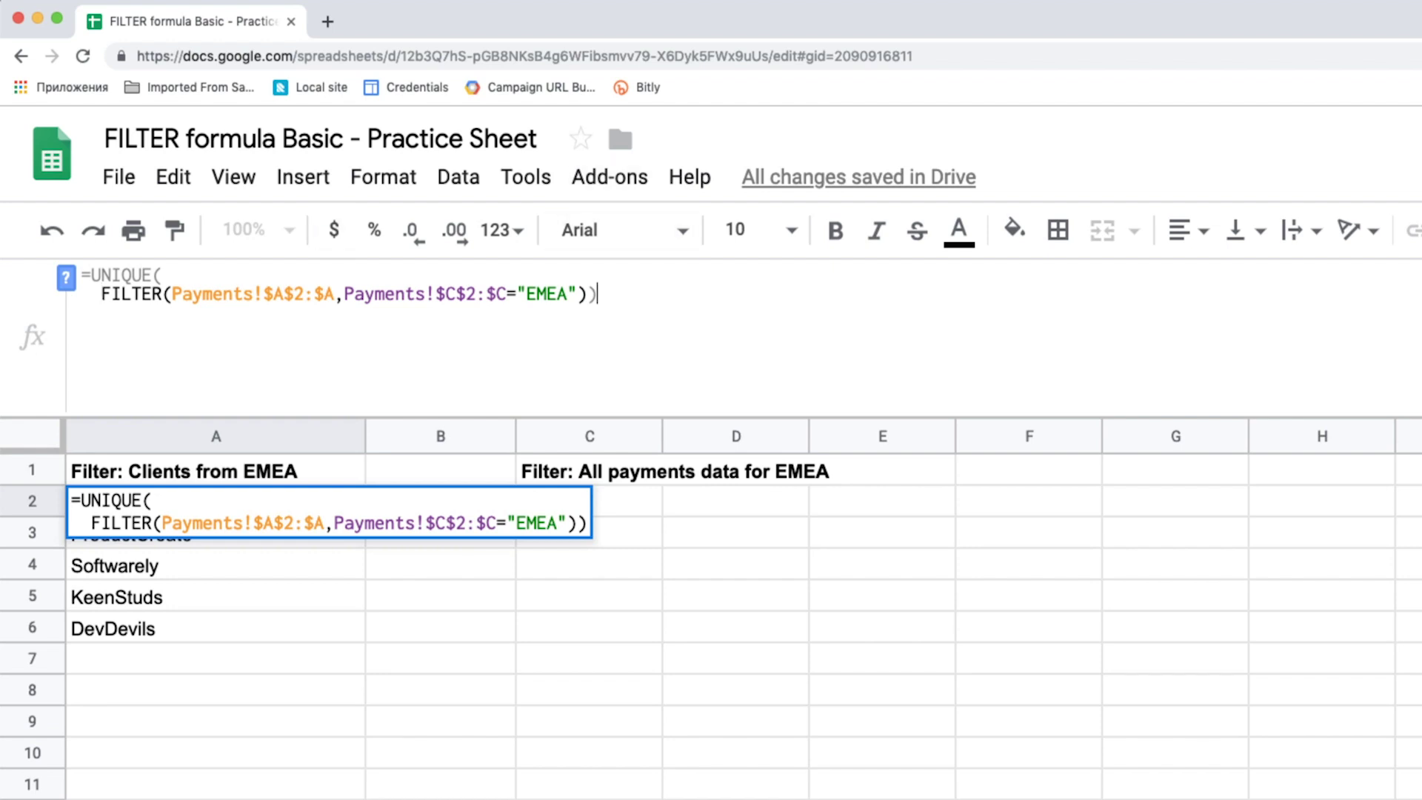
Step: Move the final closing parenthesis onto its own line and commit the formula
{"action": "key", "text": "End"}
{"action": "key", "text": "Left"}
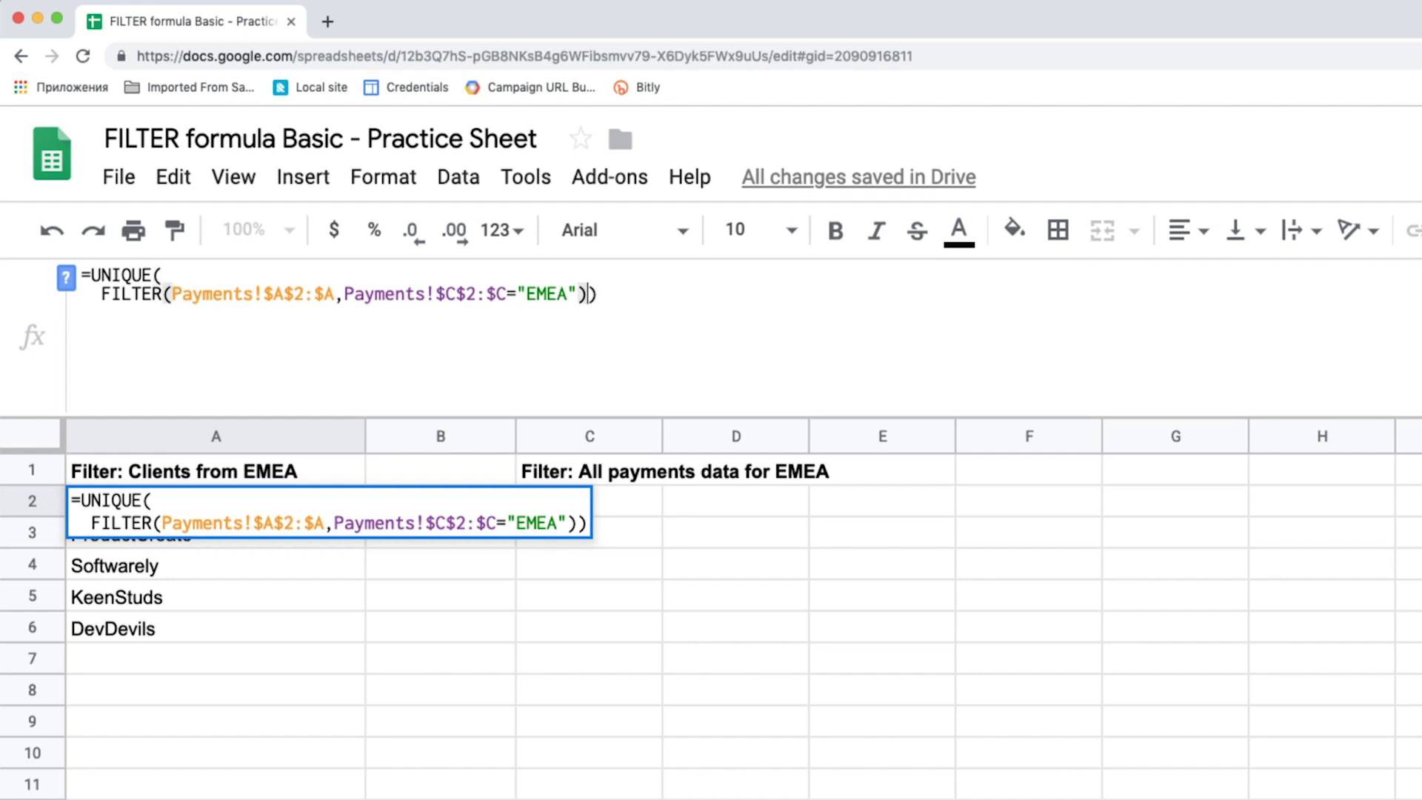
{"action": "key", "text": "alt+Return"}
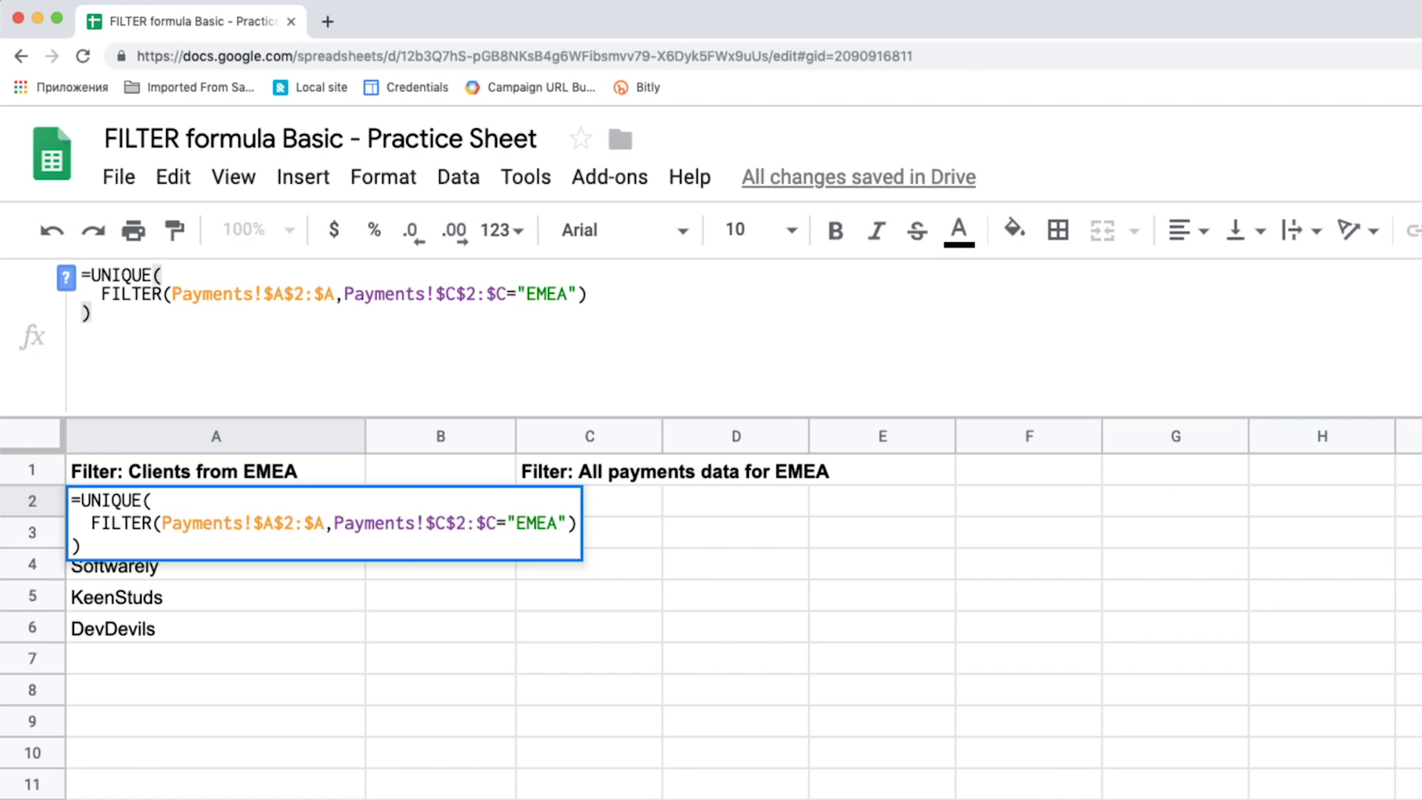
{"action": "key", "text": "Return"}
{"action": "key", "text": "Up"}
{"action": "key", "text": "Return"}
{"action": "key", "text": "BackSpace"}
{"action": "key", "text": "BackSpace"}
{"action": "key", "text": "BackSpace"}
{"action": "key", "text": "BackSpace"}
{"action": "key", "text": "BackSpace"}
{"action": "type", "text": "ilter"}
{"action": "key", "text": "Return"}
{"action": "key", "text": "Up"}
Step: Fill A2 down to the last row of column A light blue
{"action": "left_click", "coordinate": [1014, 230]}
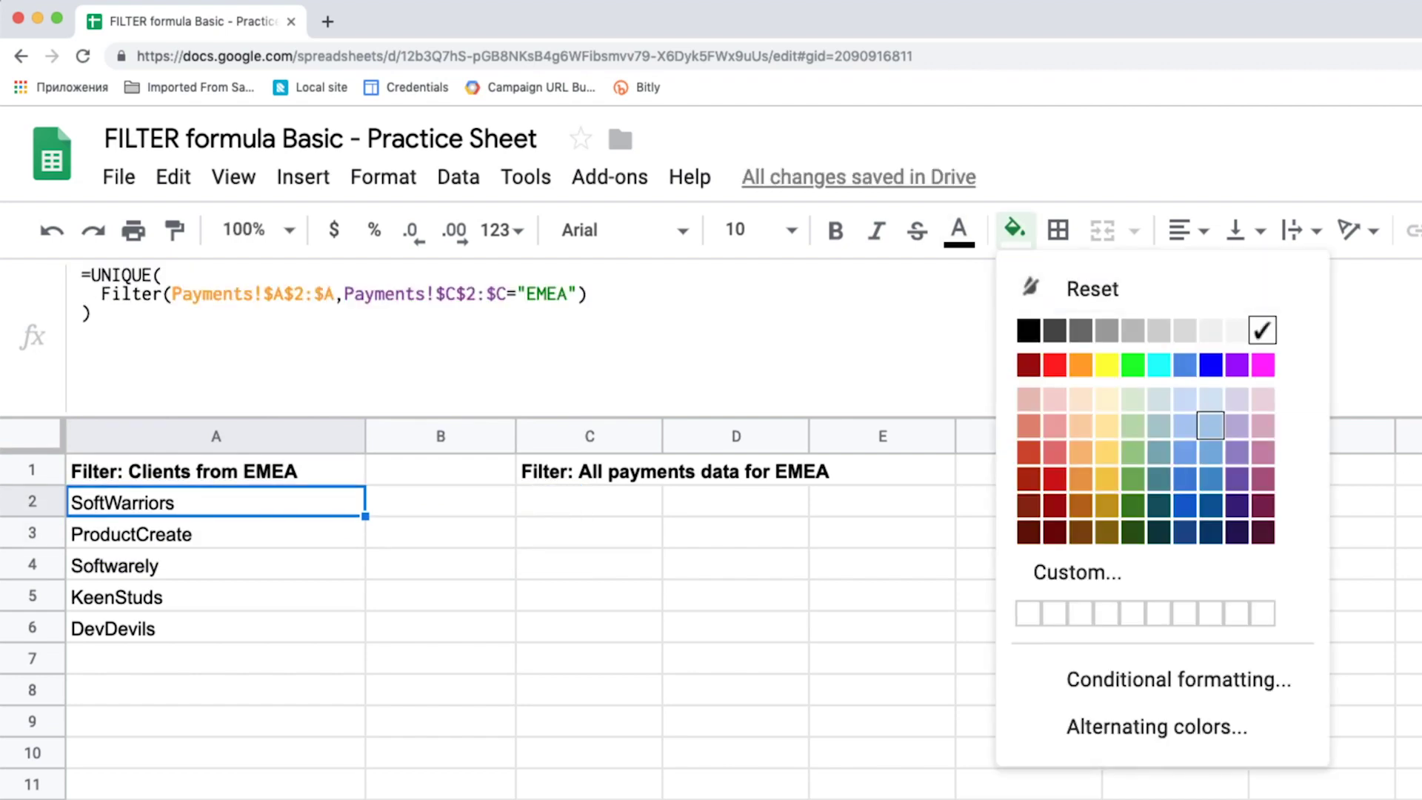
{"action": "left_click", "coordinate": [1197, 413]}
{"action": "key", "text": "Down"}
{"action": "key", "text": "ctrl+shift+Down"}
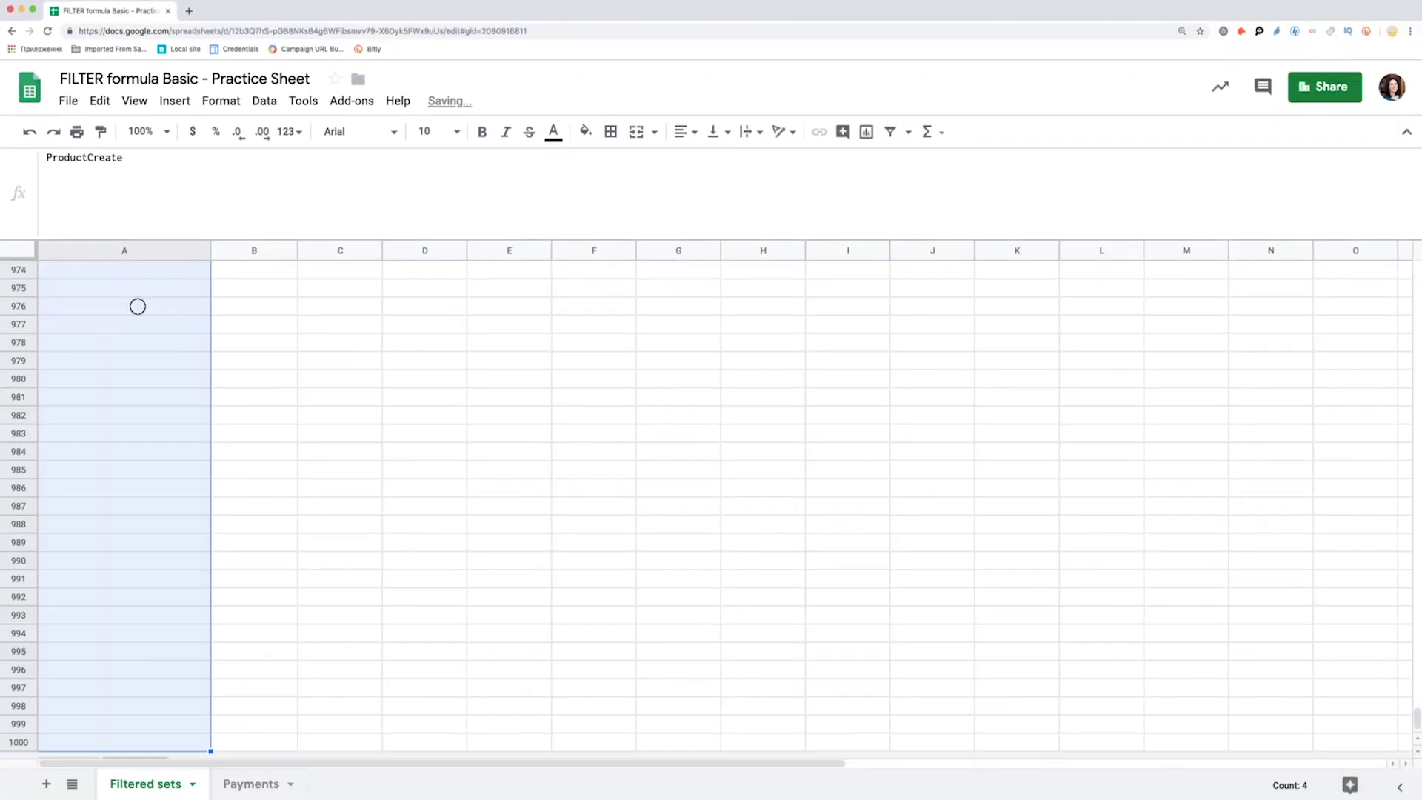
{"action": "left_click", "coordinate": [585, 131]}
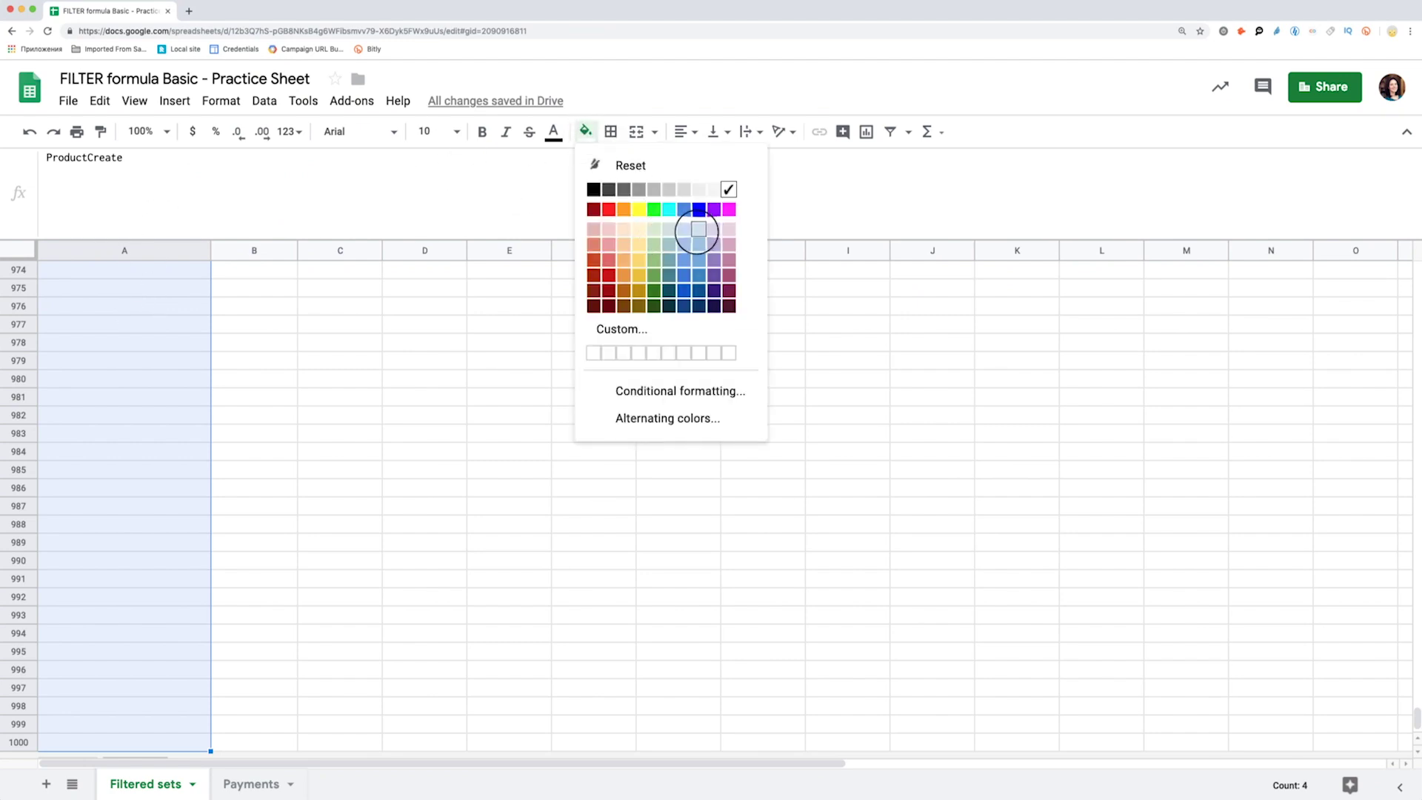
{"action": "left_click", "coordinate": [702, 226]}
{"action": "left_click_drag", "start_coordinate": [1416, 723], "coordinate": [1416, 272]}
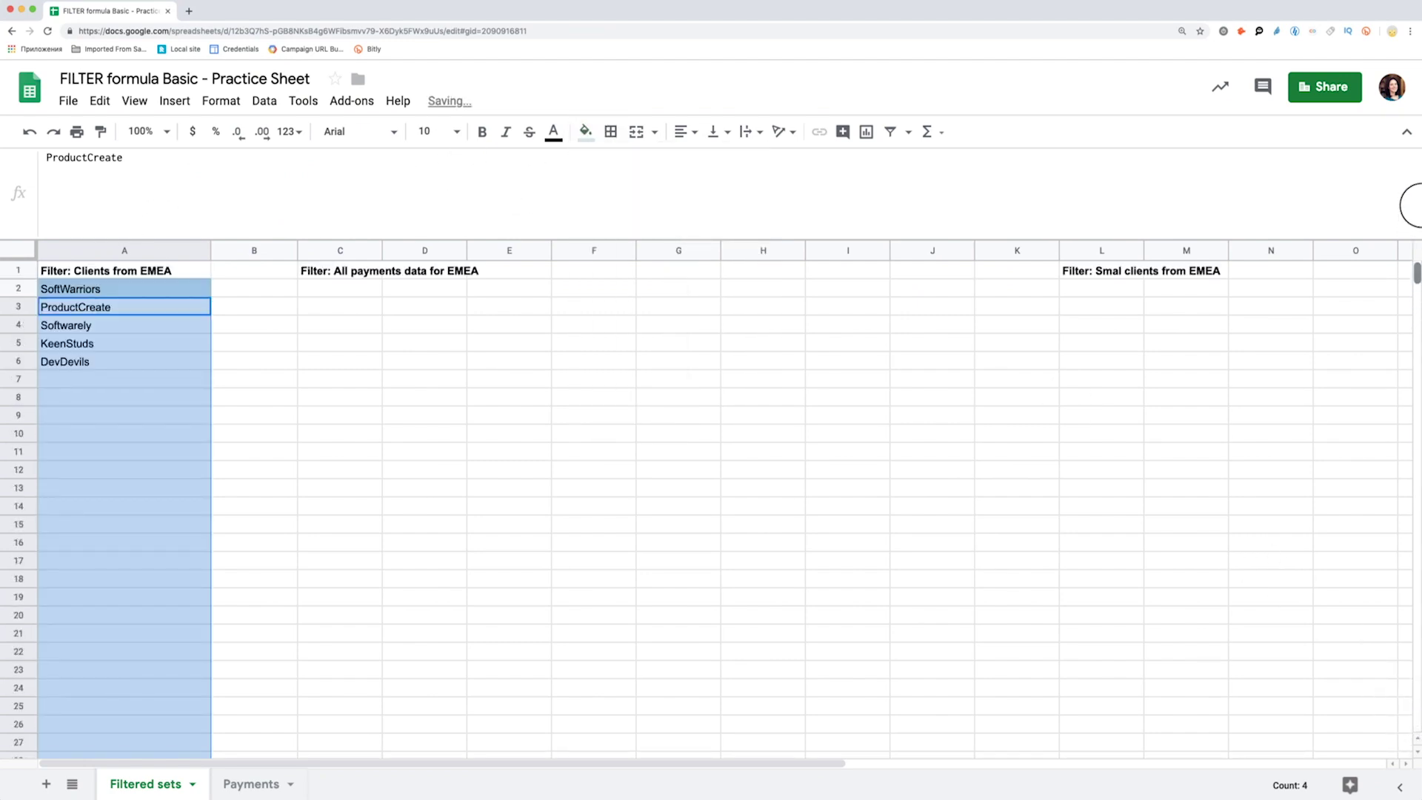
Step: Fill column B dark grey and narrow it into a thin divider
{"action": "left_click", "coordinate": [253, 250]}
{"action": "left_click", "coordinate": [585, 131]}
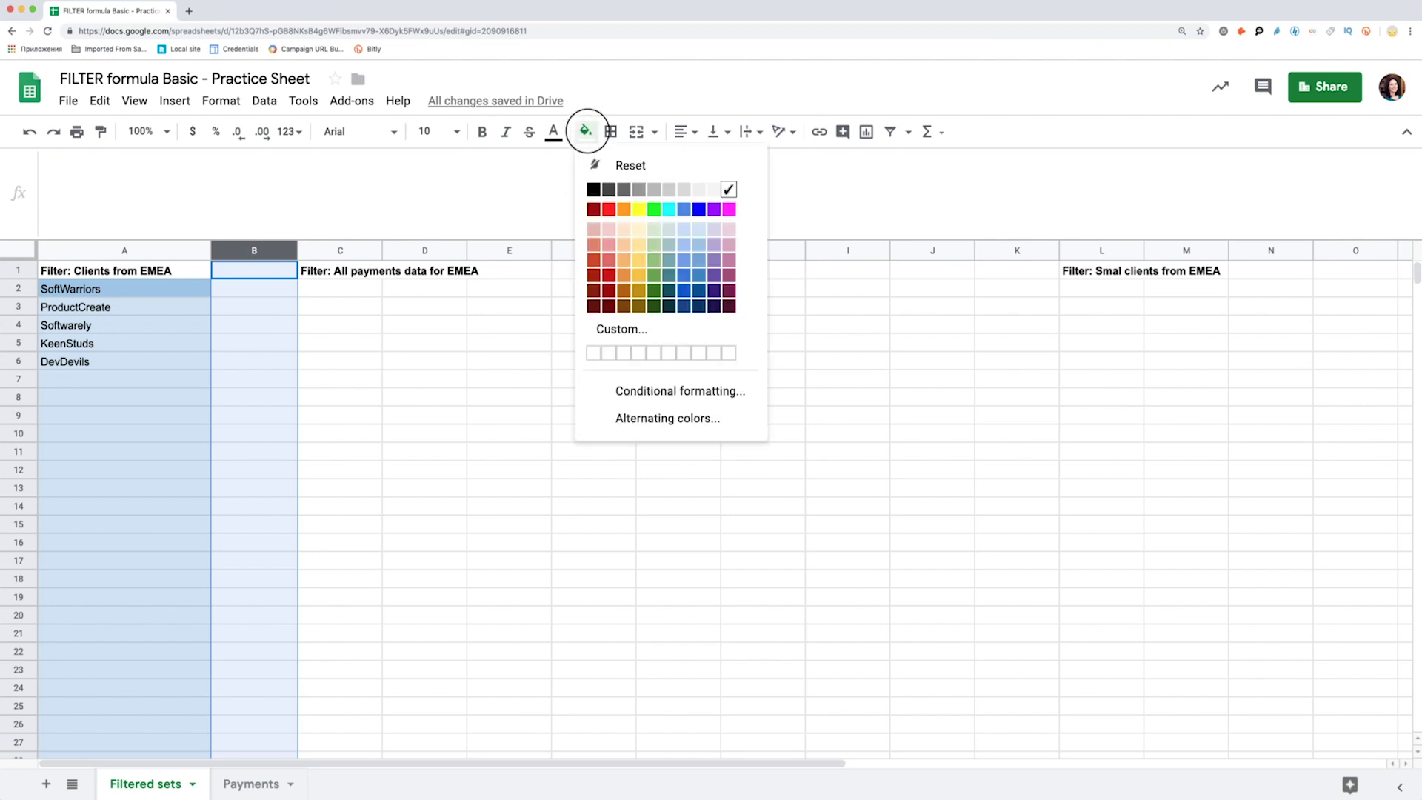
{"action": "left_click", "coordinate": [637, 189]}
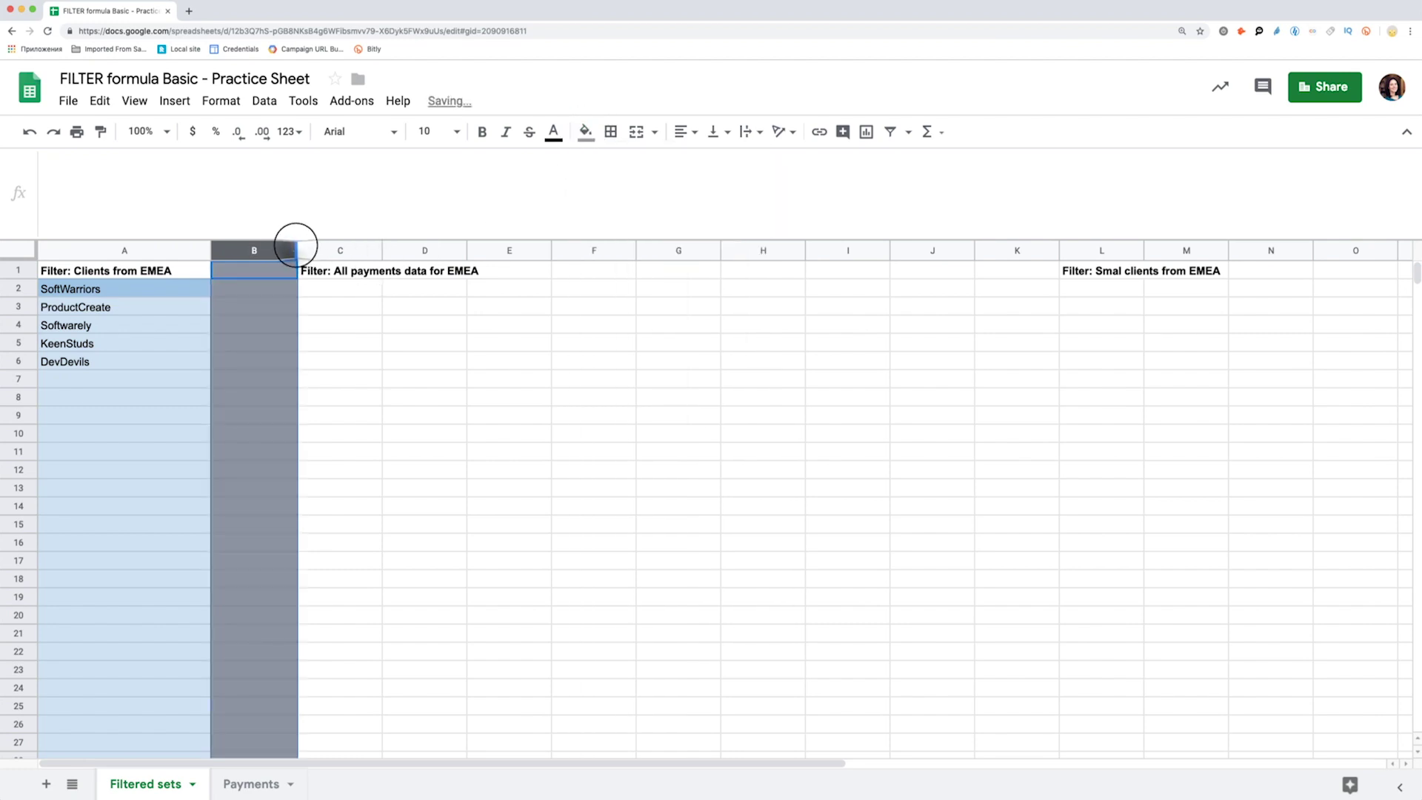
{"action": "left_click_drag", "start_coordinate": [296, 250], "coordinate": [241, 250]}
{"action": "left_click", "coordinate": [283, 307]}
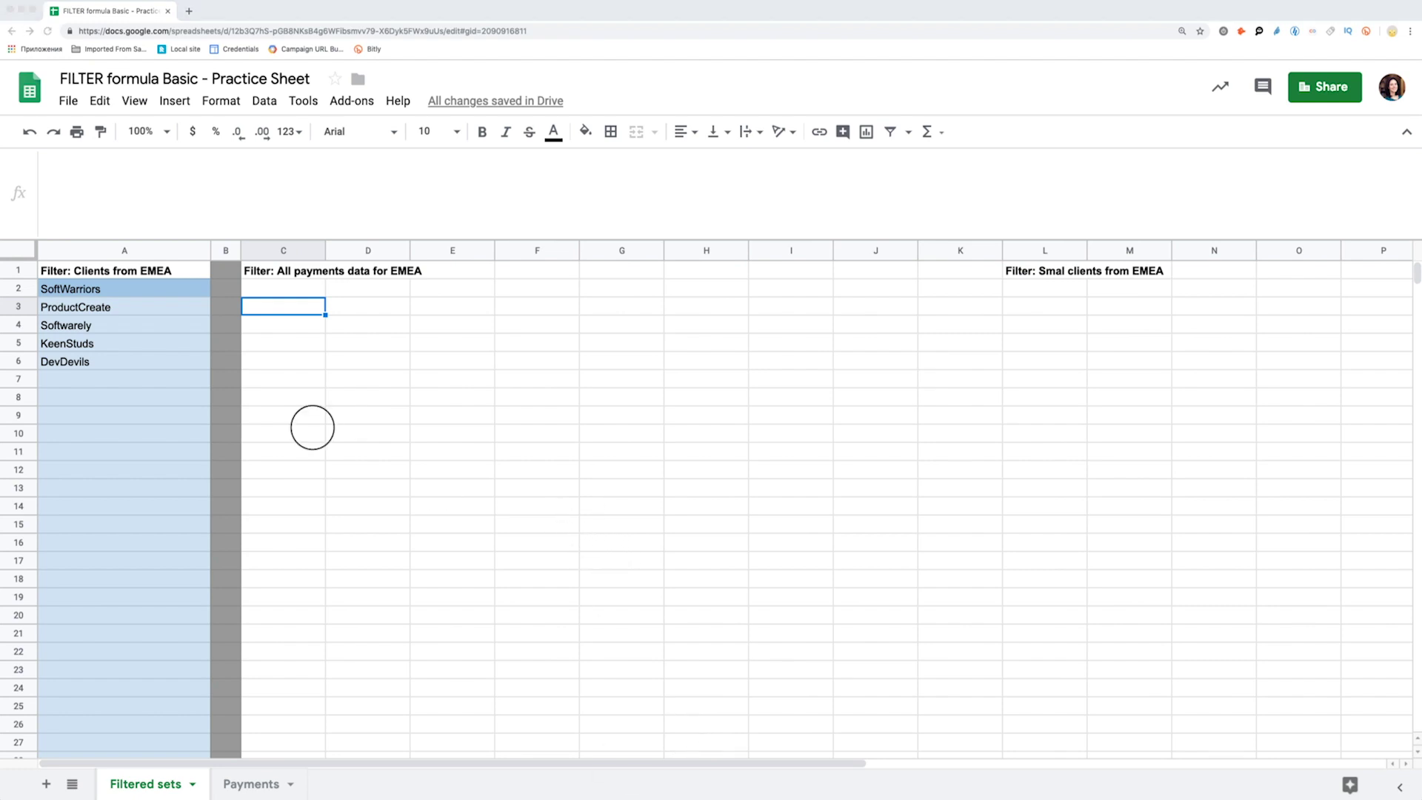
Step: Enter =FILTER(Payments!A2:H,Payments!C2:C="EMEA") in C2, returning ten EMEA payment rows
{"action": "left_click", "coordinate": [284, 288]}
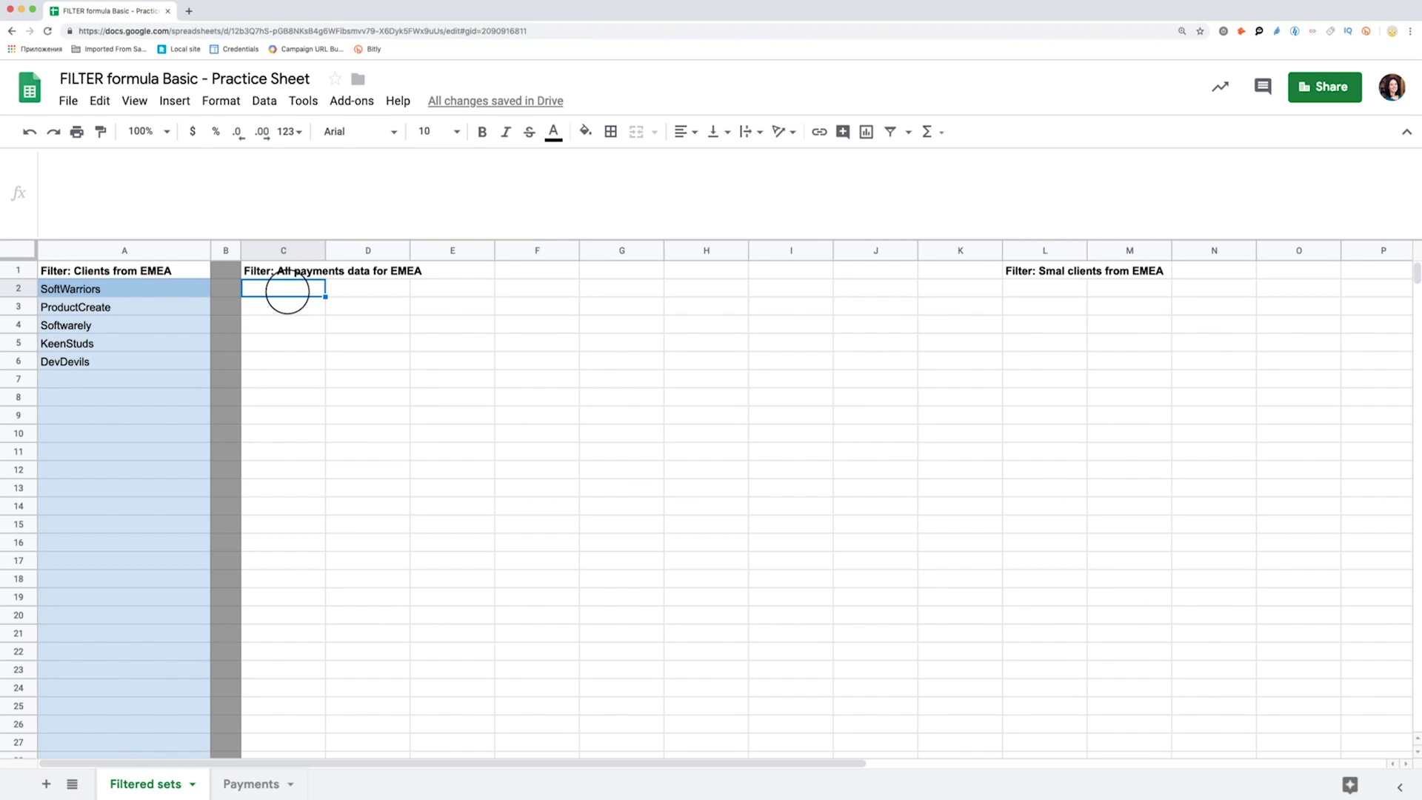
{"action": "key", "text": "Return"}
{"action": "type", "text": "=FILTER("}
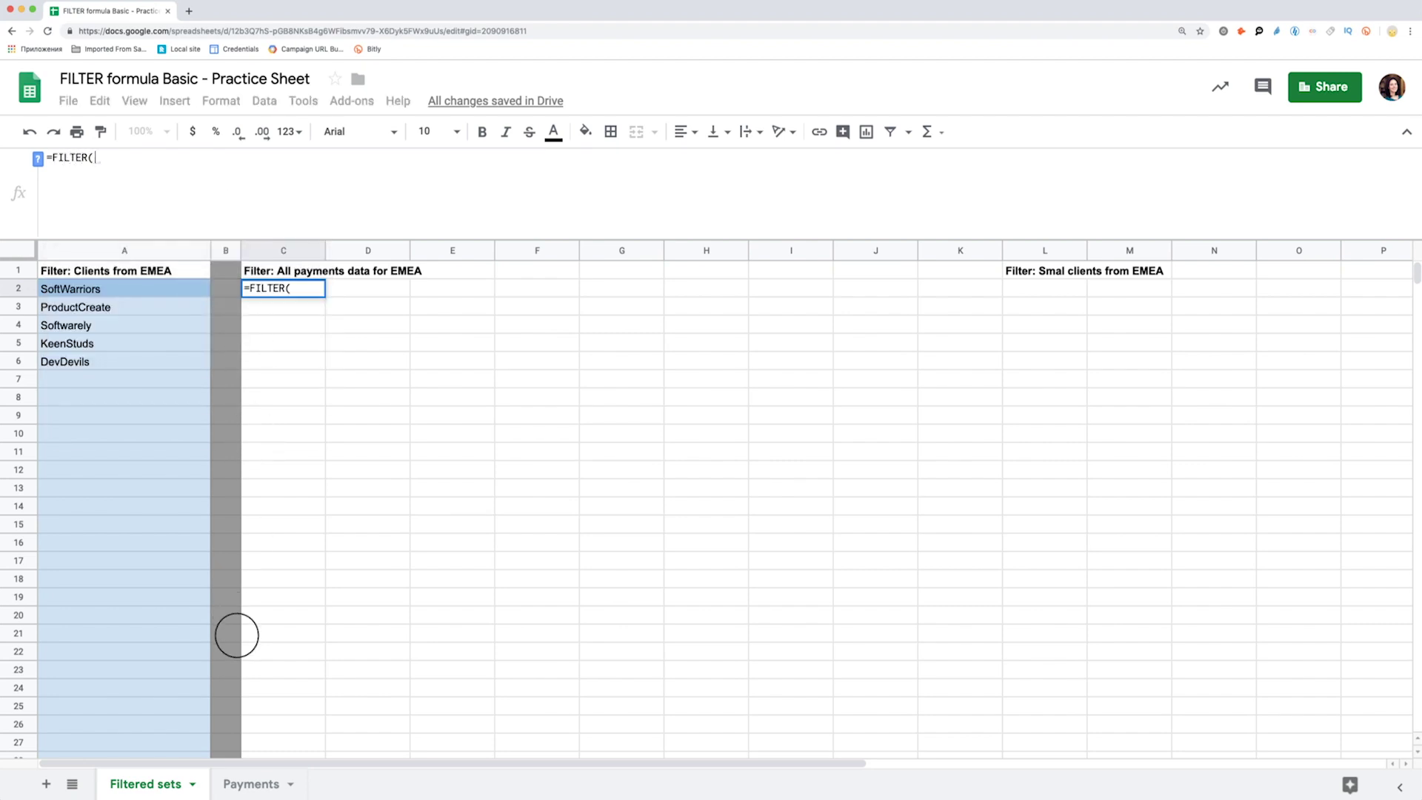
{"action": "left_click", "coordinate": [241, 783]}
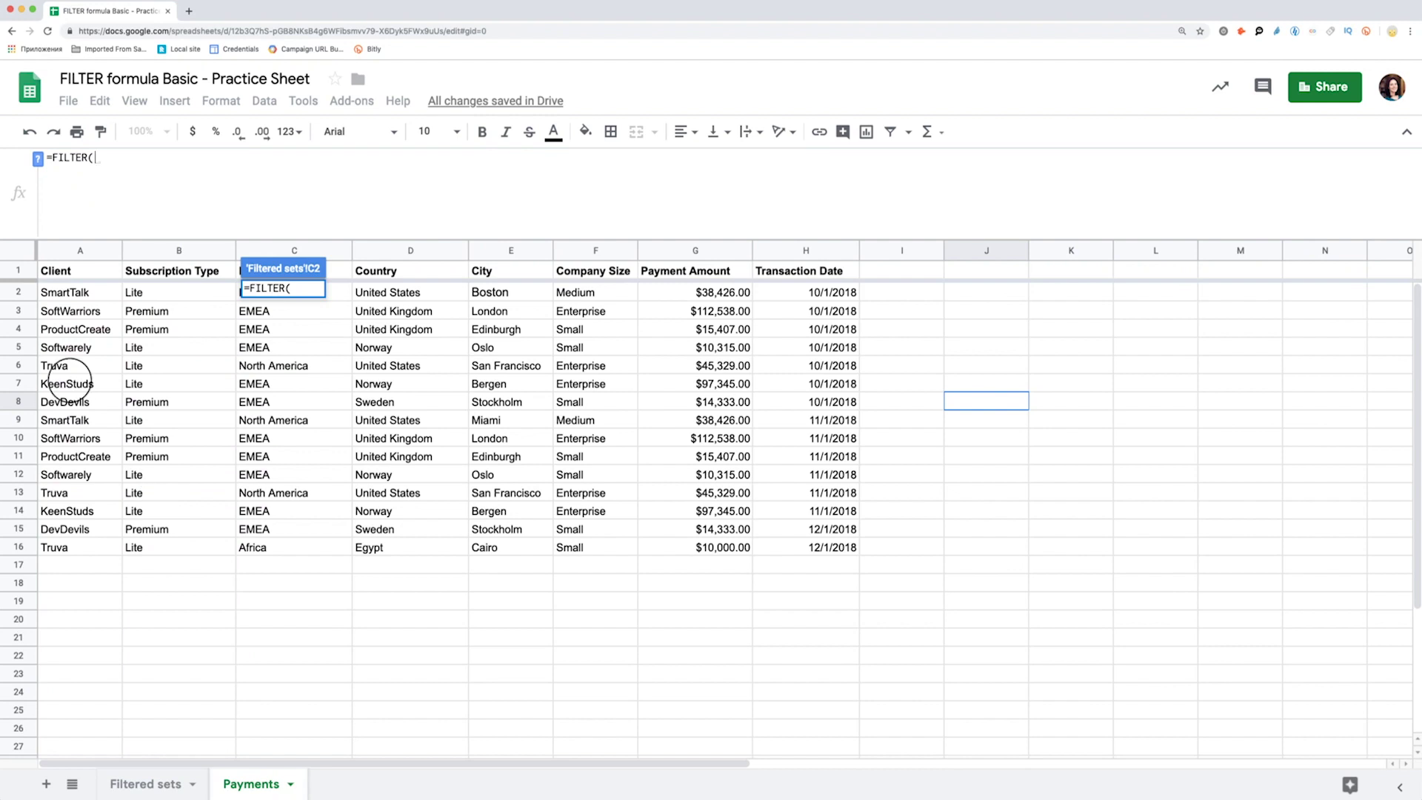
{"action": "left_click", "coordinate": [65, 291]}
{"action": "type", "text": ":H,"}
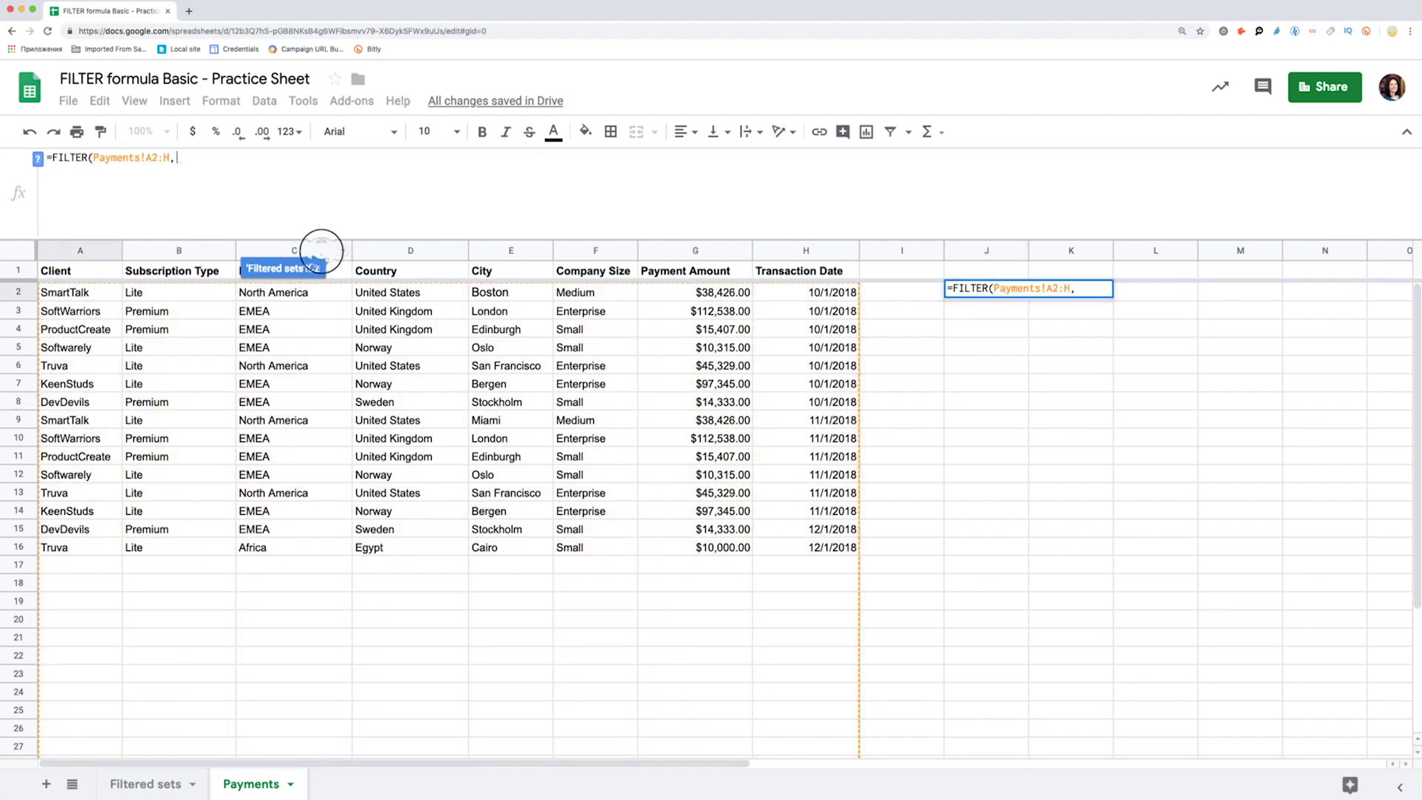
{"action": "left_click", "coordinate": [322, 250]}
{"action": "left_click", "coordinate": [231, 157]}
{"action": "type", "text": "2:C"}
{"action": "key", "text": "End"}
{"action": "type", "text": "=\""}
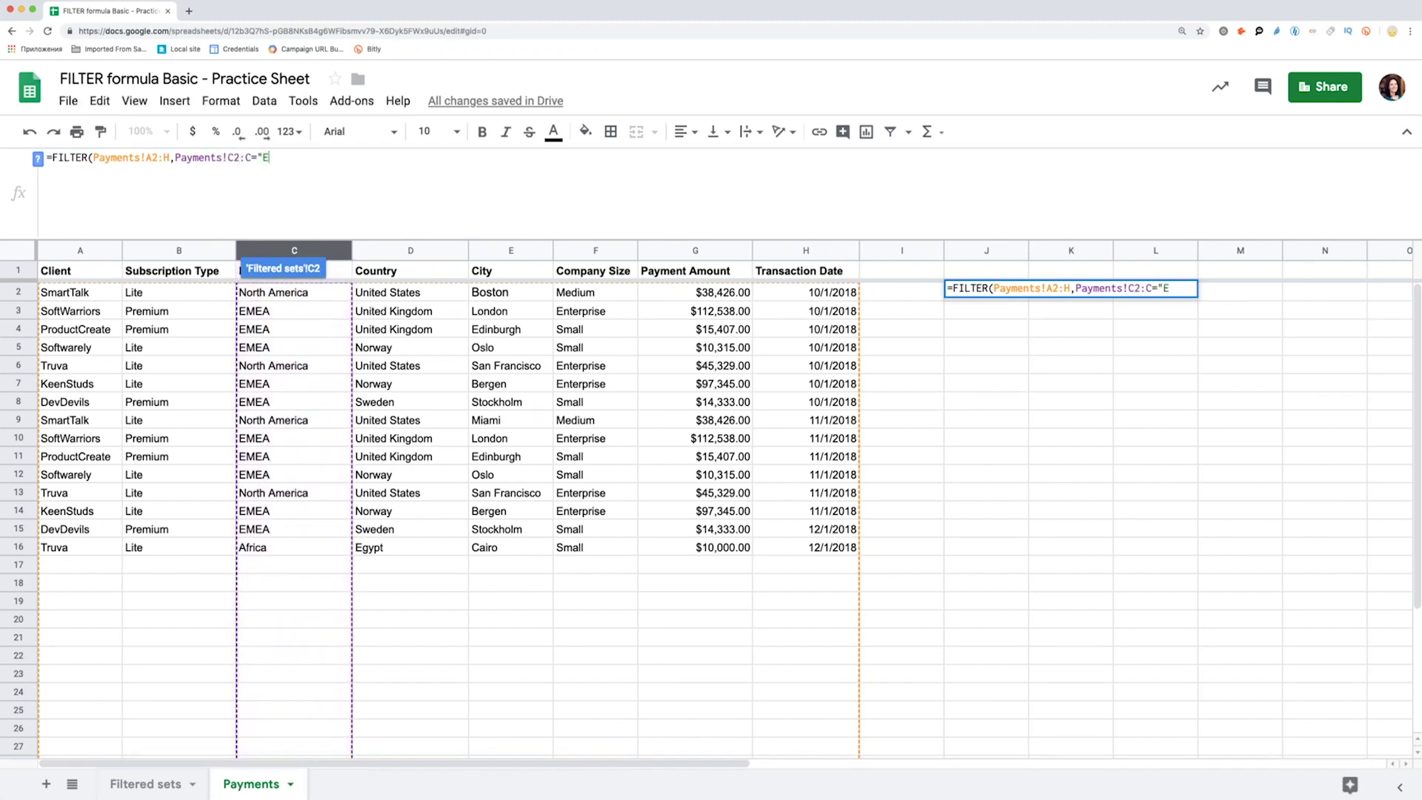
{"action": "type", "text": ")"}
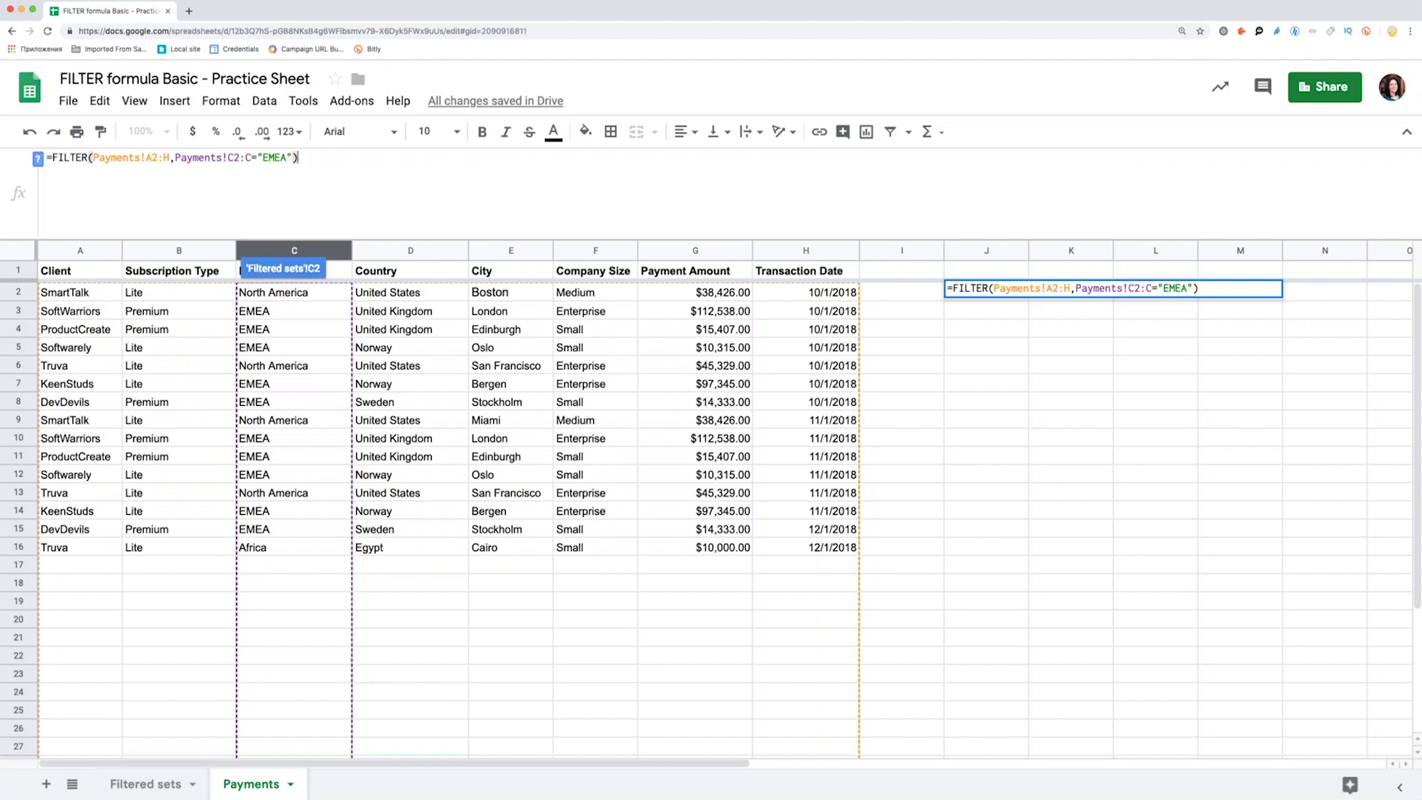
{"action": "key", "text": "Return"}
{"action": "key", "text": "Return"}
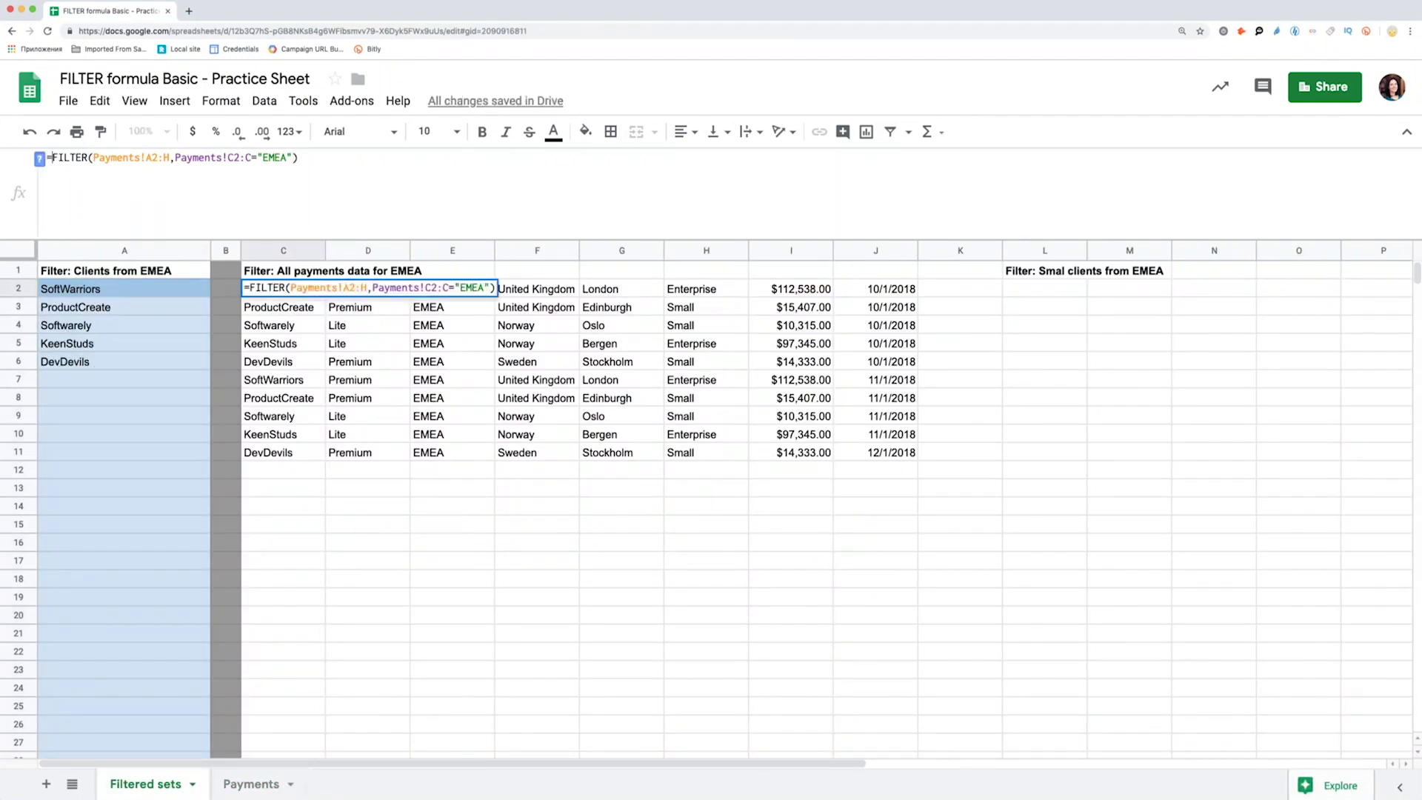
{"action": "type", "text": "{"}
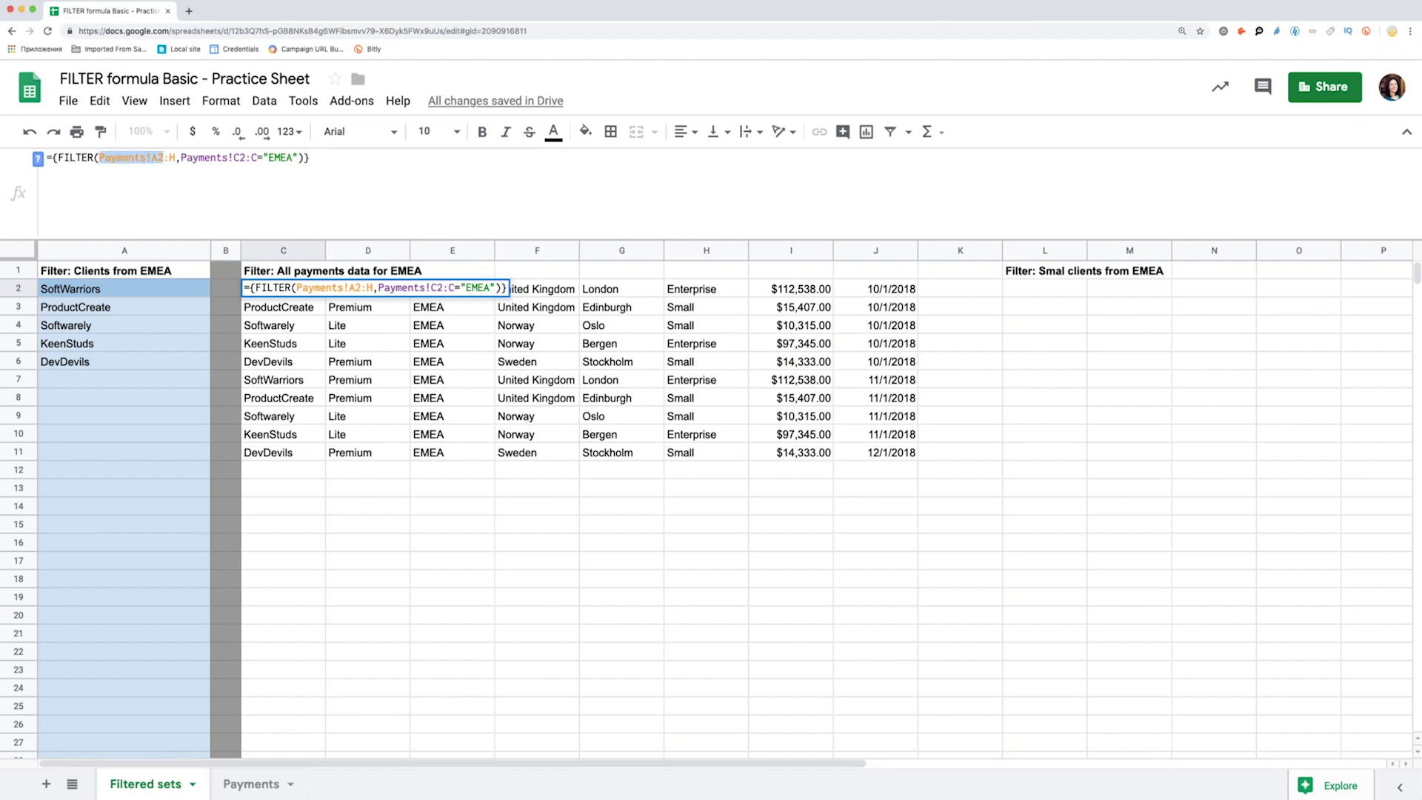
{"action": "type", "text": "Payments!A2"}
Step: Rewrite C2 as ={Payments!A1:H1;FILTER(...)} on separate lines to add the header row
{"action": "key", "text": "BackSpace"}
{"action": "type", "text": "1:H"}
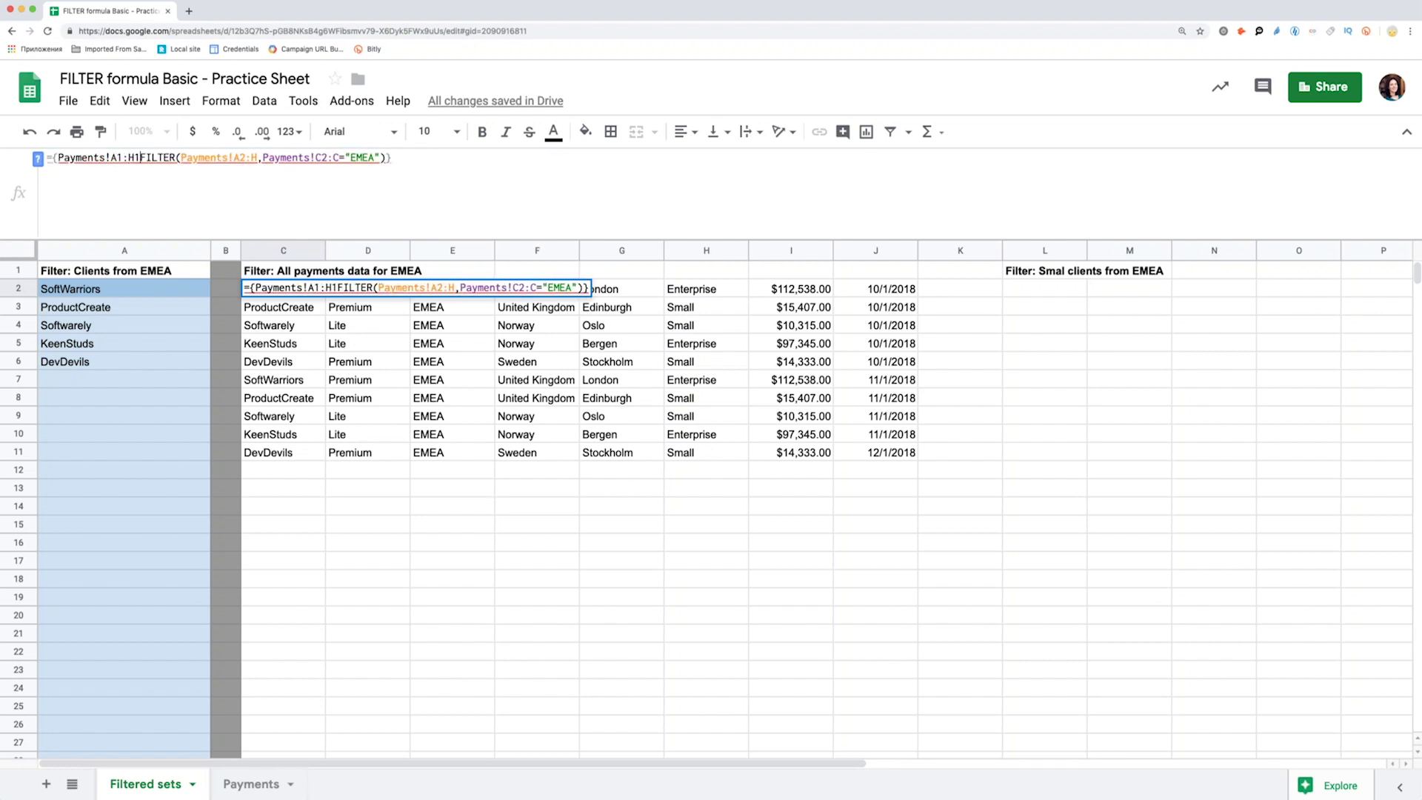
{"action": "type", "text": "1;"}
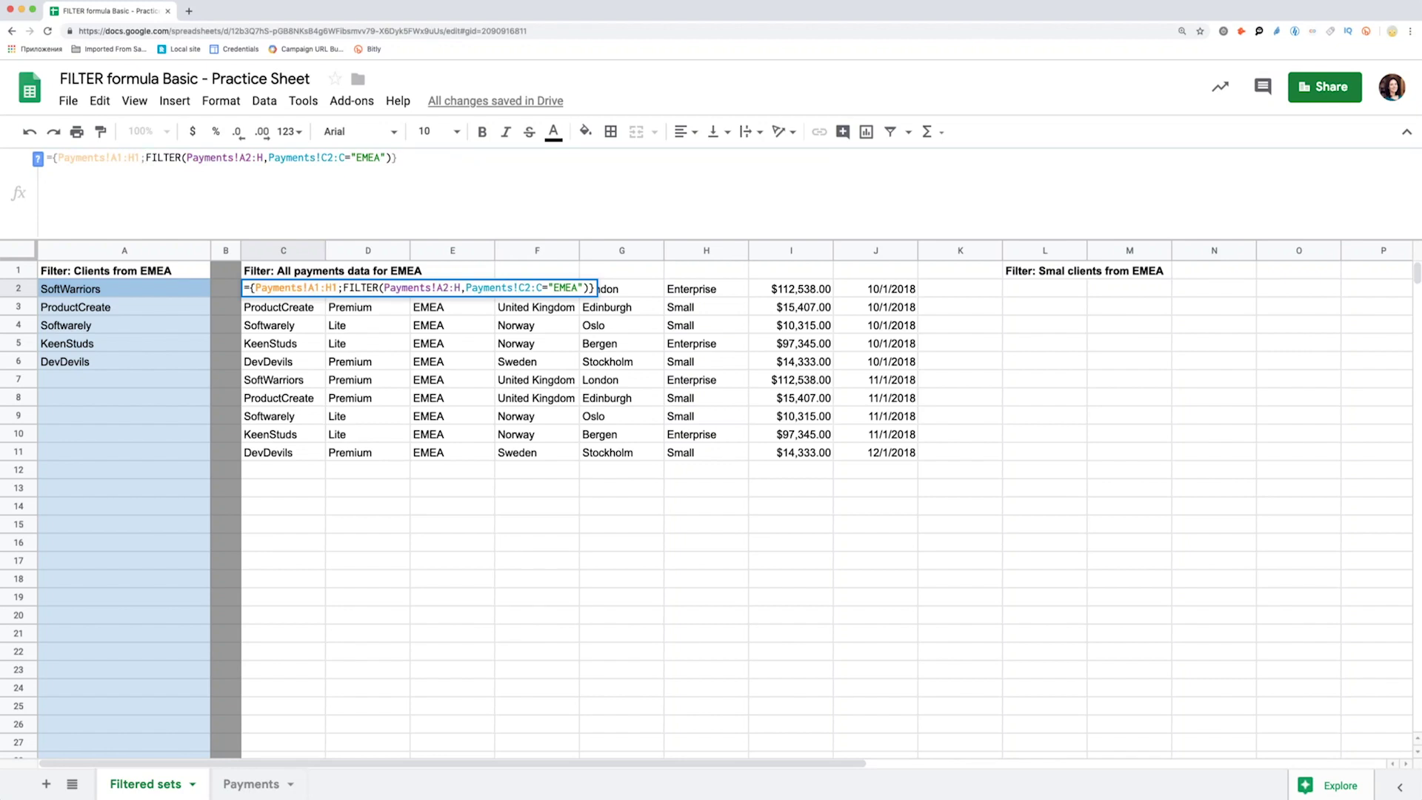
{"action": "key", "text": "alt+Return"}
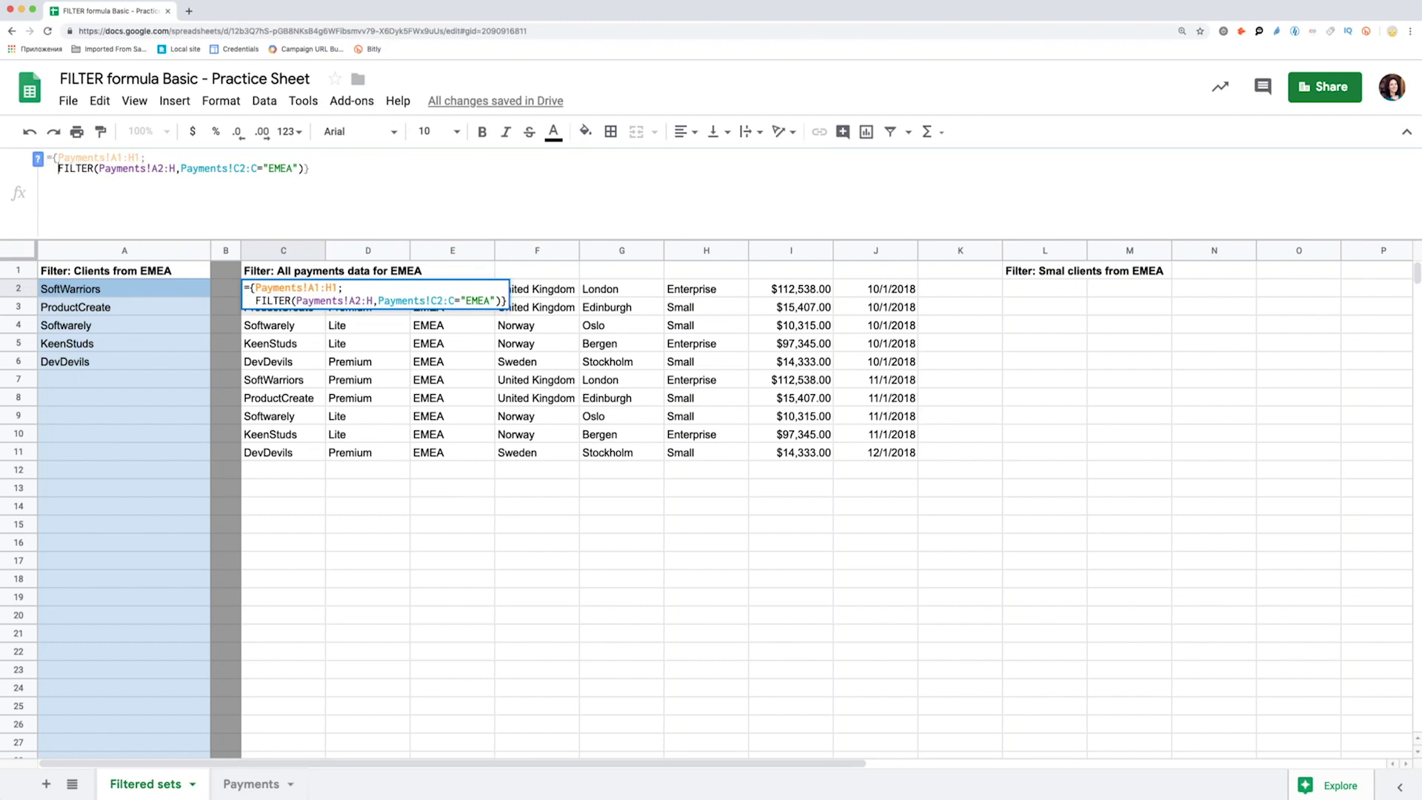
{"action": "key", "text": "alt+Return"}
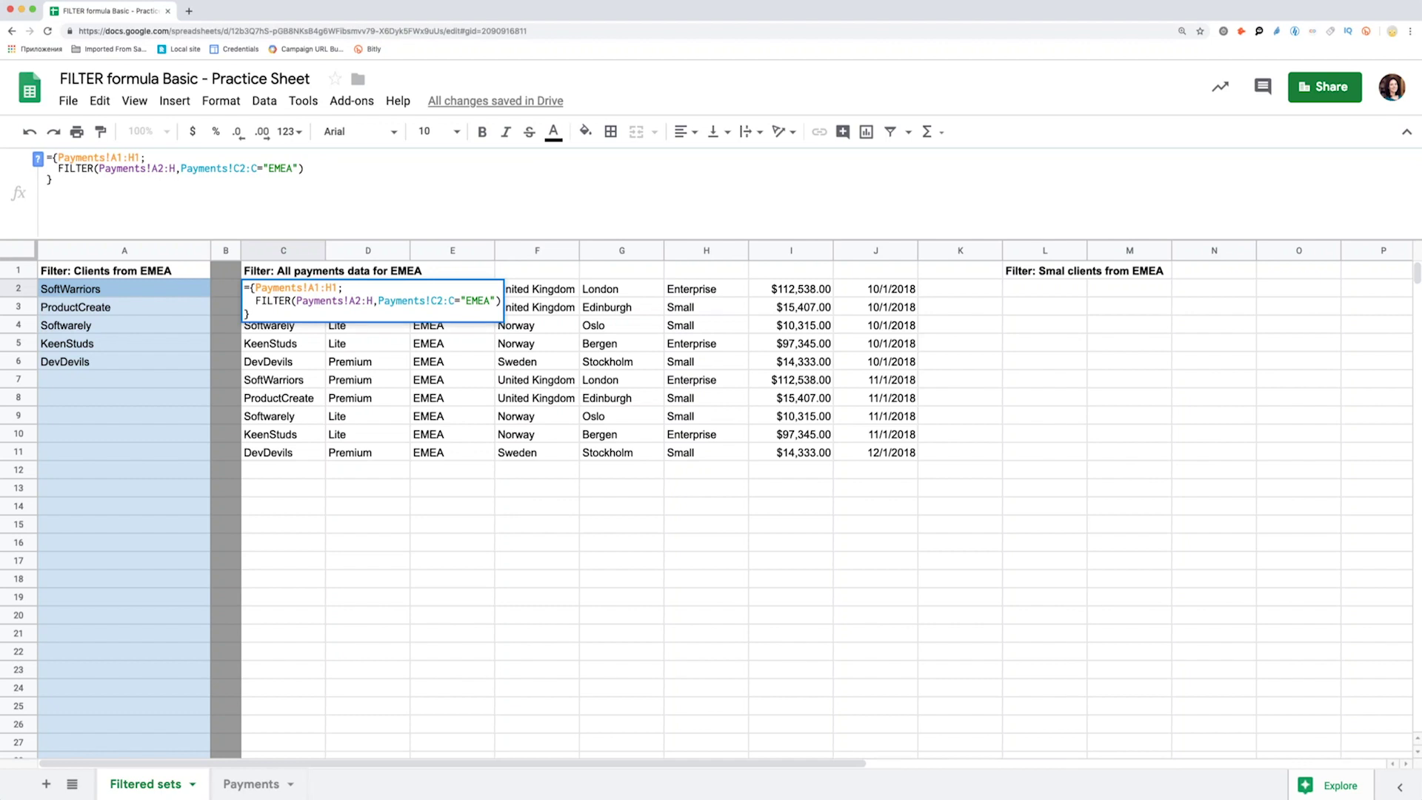
{"action": "key", "text": "Return"}
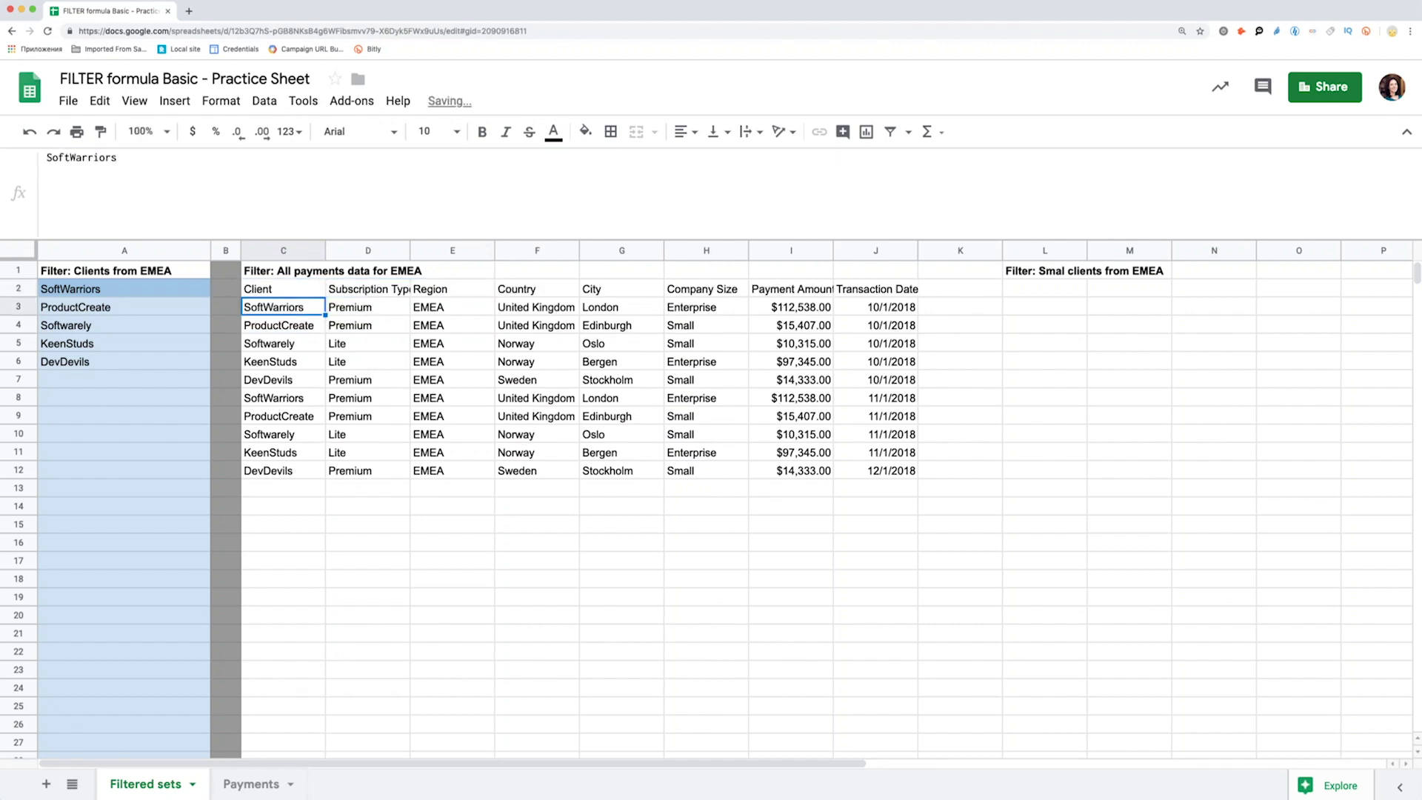
Step: Shade the payments block C2:J1000 light blue
{"action": "left_click", "coordinate": [271, 289]}
{"action": "key", "text": "ctrl+shift+Right"}
{"action": "key", "text": "ctrl+shift+Down"}
{"action": "left_click", "coordinate": [586, 131]}
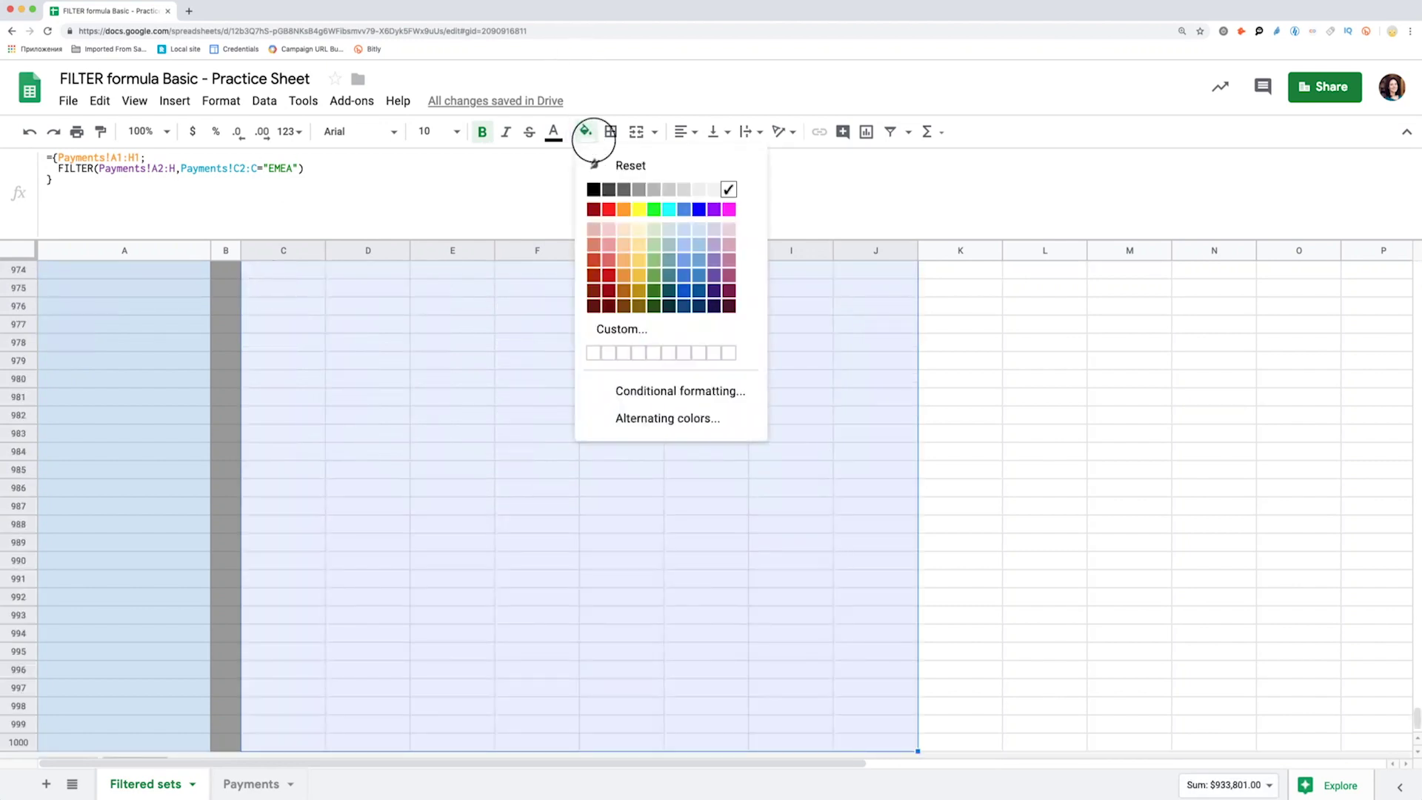
{"action": "left_click", "coordinate": [697, 236]}
{"action": "scroll", "coordinate": [635, 445], "scroll_direction": "up", "scroll_amount": 20}
{"action": "left_click", "coordinate": [270, 289]}
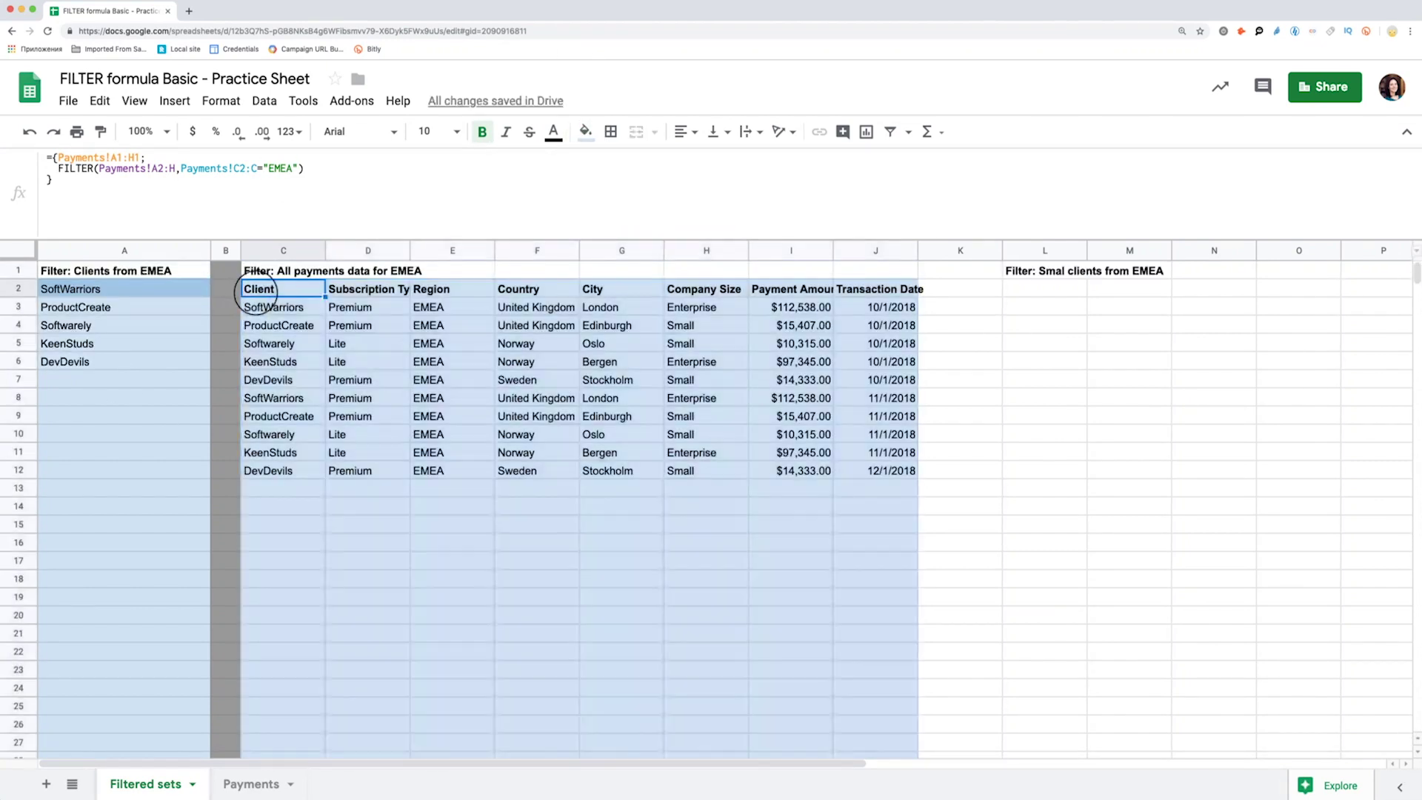
{"action": "left_click", "coordinate": [586, 132]}
{"action": "left_click", "coordinate": [697, 247]}
Step: Fill column K dark grey and narrow it into a divider column
{"action": "left_click", "coordinate": [937, 249]}
{"action": "left_click", "coordinate": [585, 131]}
{"action": "left_click", "coordinate": [618, 191]}
{"action": "left_click_drag", "start_coordinate": [1001, 249], "coordinate": [944, 249]}
{"action": "double_click", "coordinate": [942, 250]}
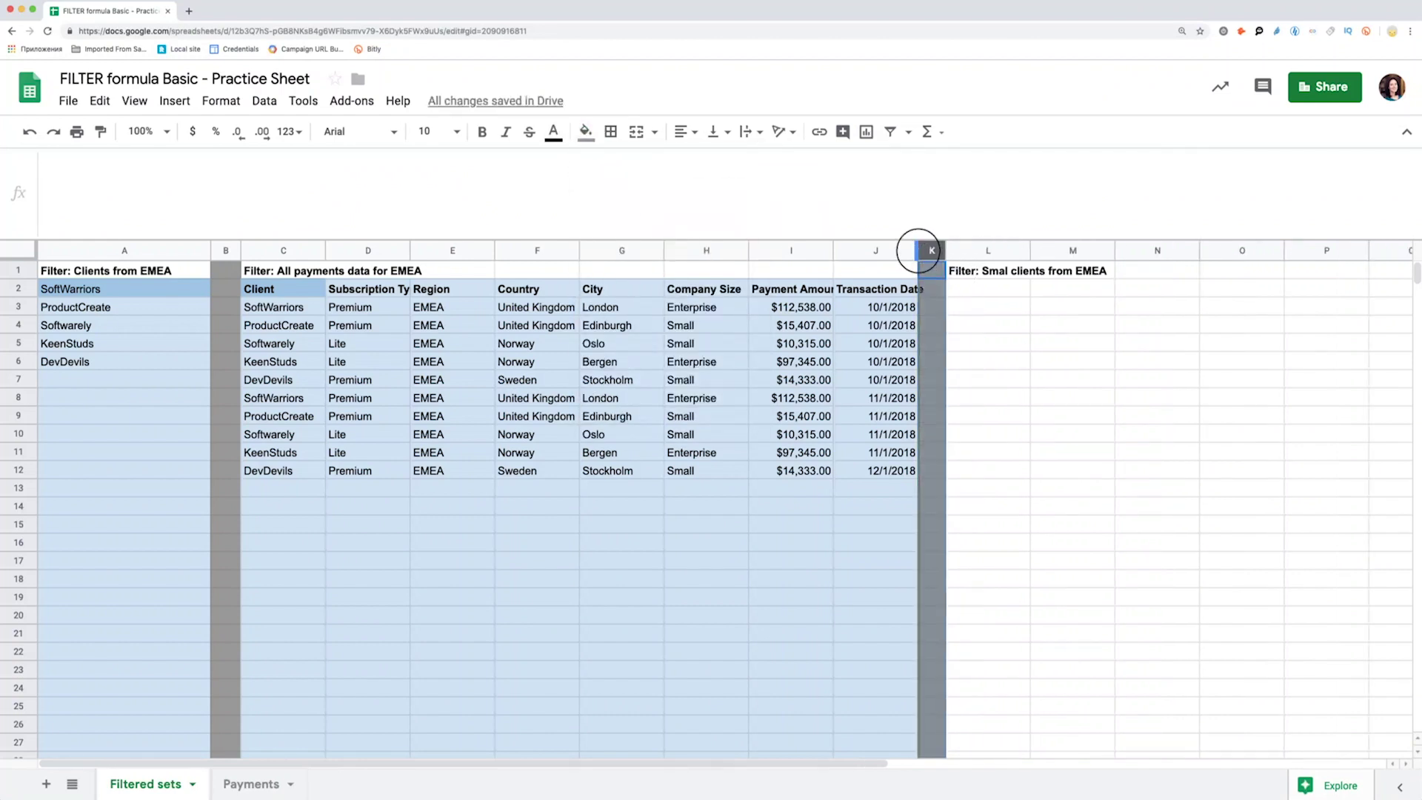
Step: In L2, build =UNIQUE(FILTER(Payments!A2:A,Payments!C2:C="EMEA",Payments!F2:F="Small"))
{"action": "left_click", "coordinate": [1028, 289]}
{"action": "type", "text": "=UNIQUE"}
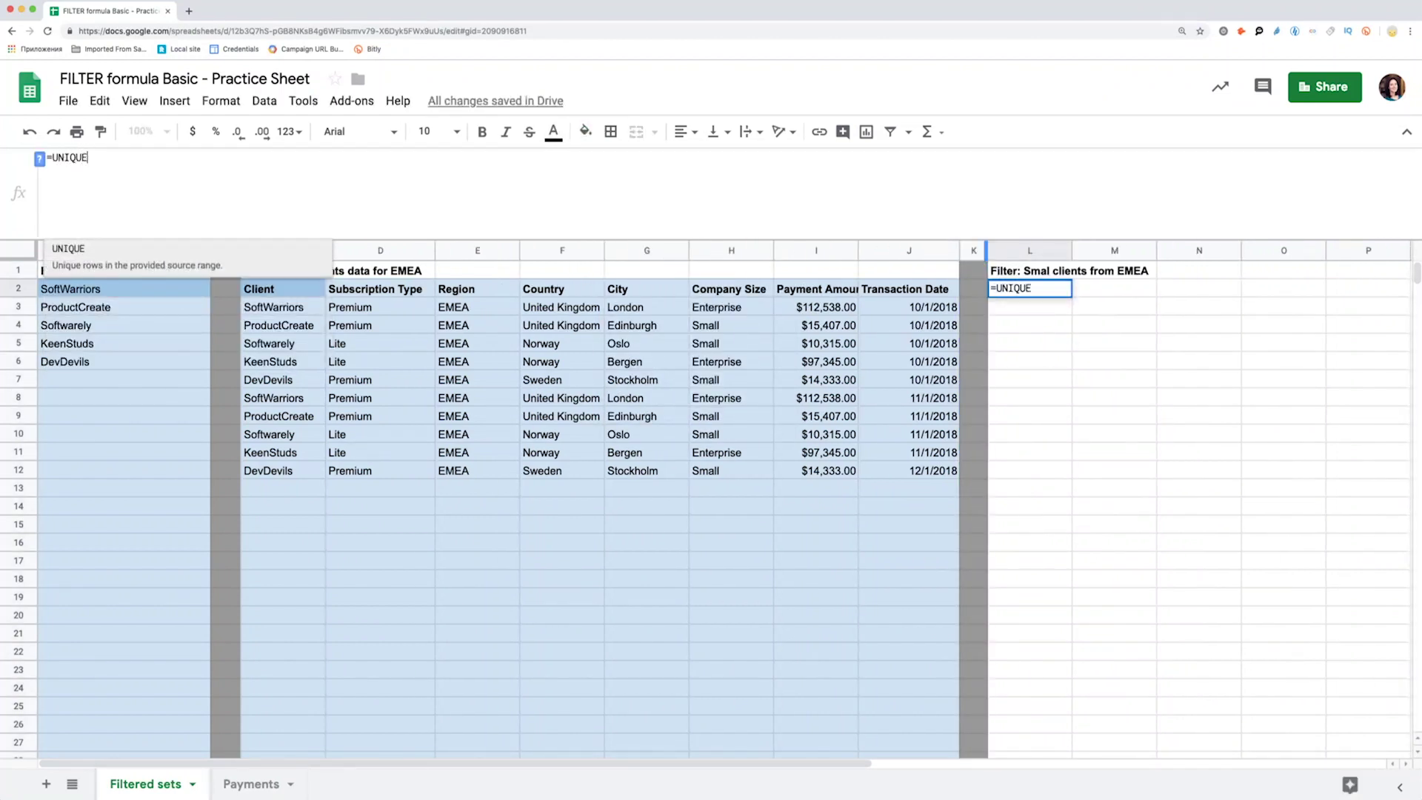
{"action": "type", "text": "(FILTER("}
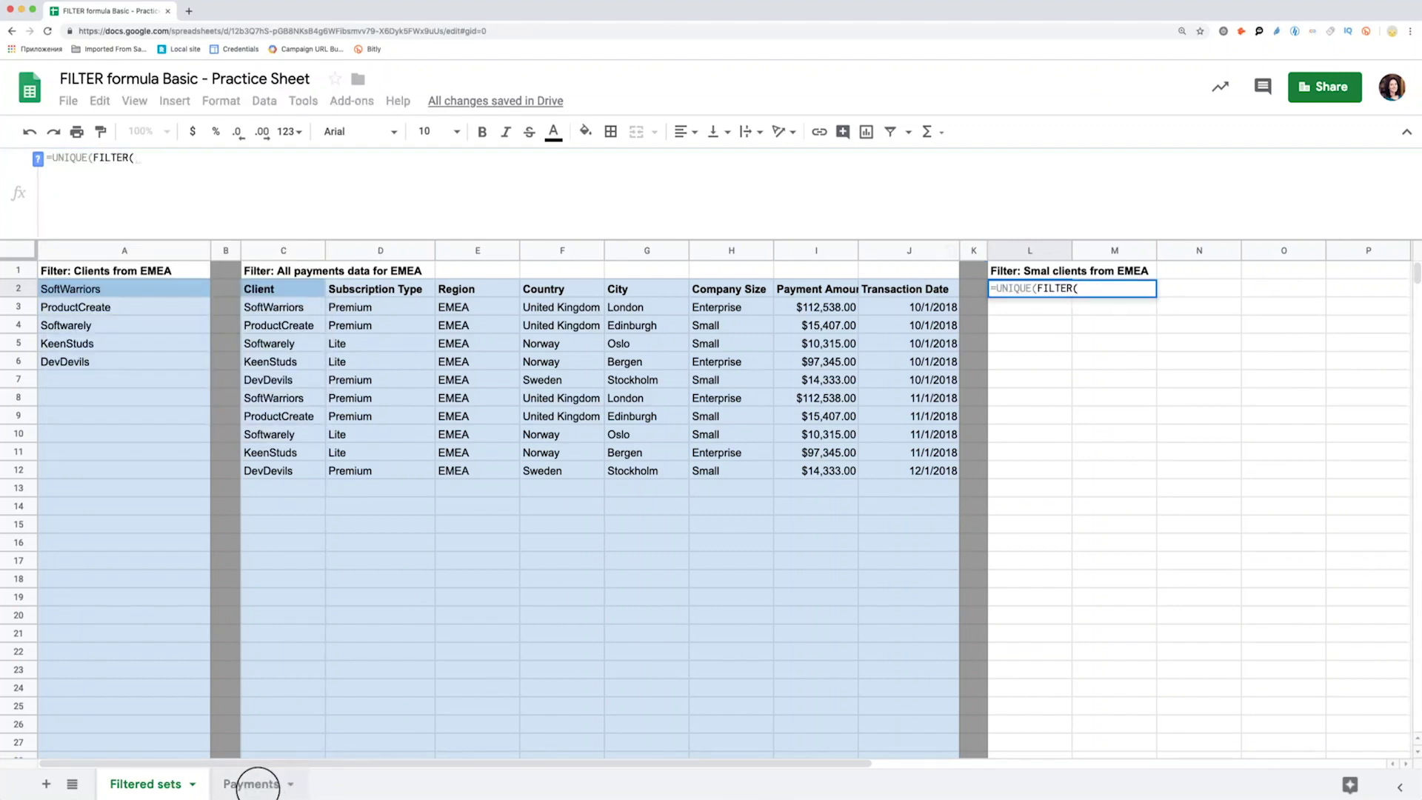
{"action": "left_click", "coordinate": [254, 784]}
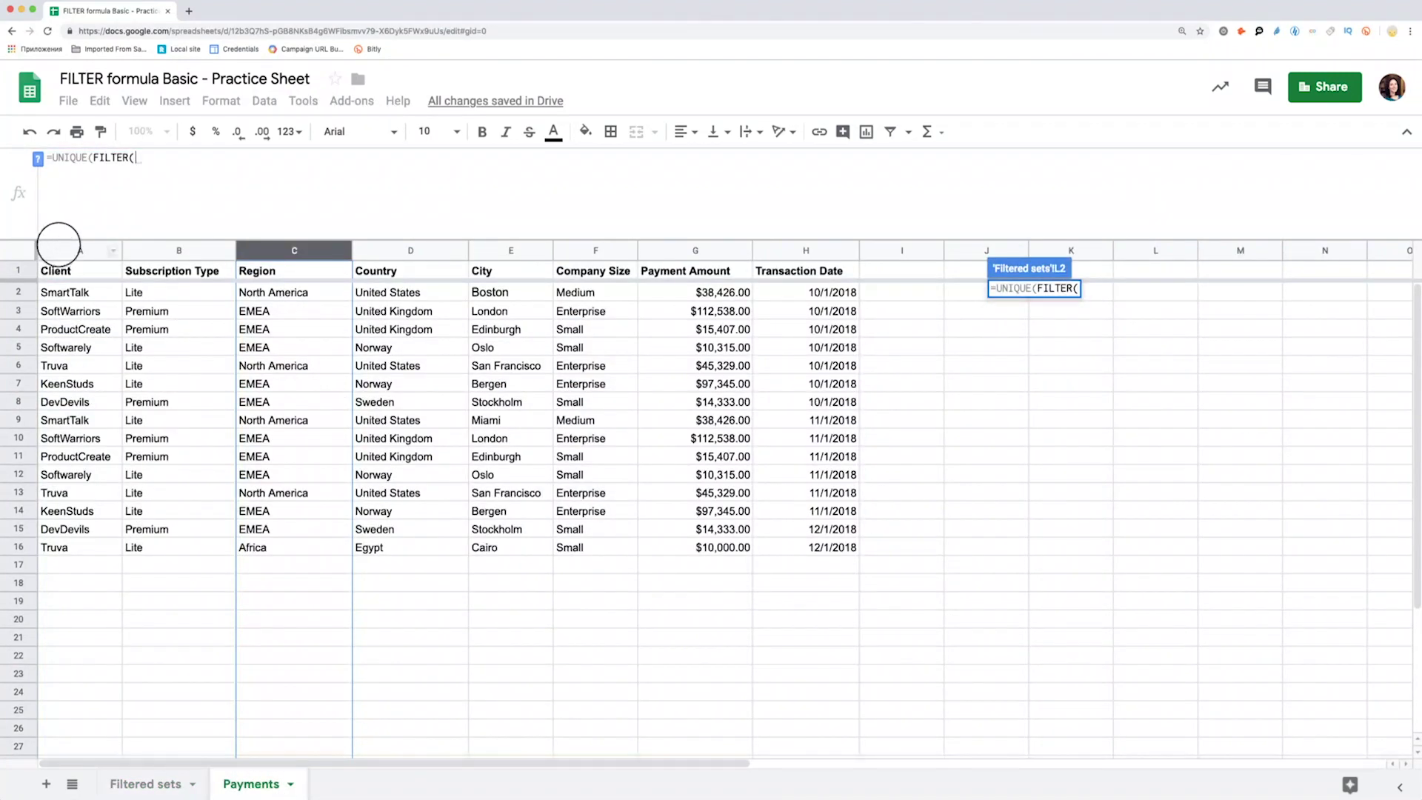
{"action": "left_click", "coordinate": [58, 249]}
{"action": "left_click", "coordinate": [185, 157]}
{"action": "type", "text": "2"}
{"action": "left_click", "coordinate": [202, 157]}
{"action": "type", "text": ","}
{"action": "left_click", "coordinate": [293, 249]}
{"action": "left_click", "coordinate": [265, 157]}
{"action": "type", "text": "2=\""}
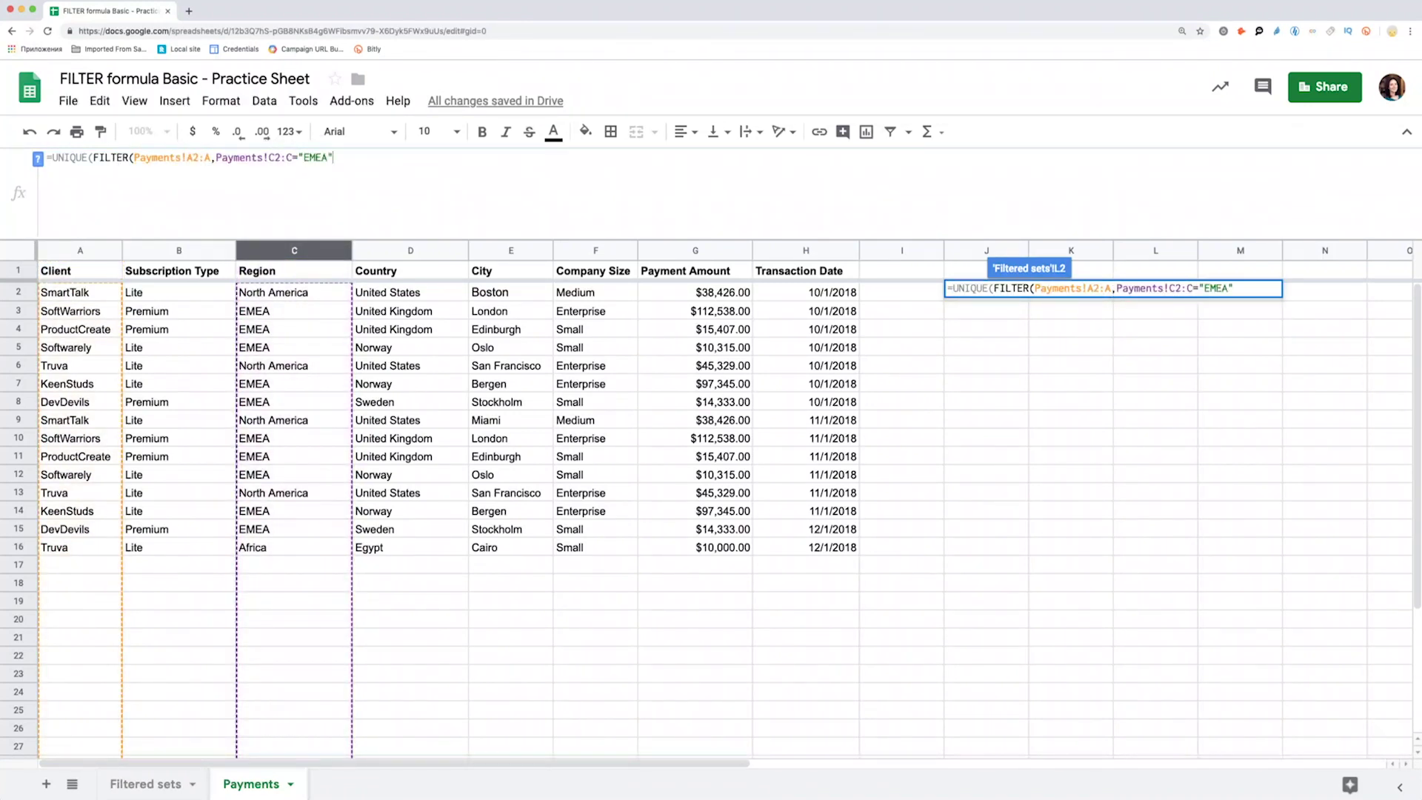
{"action": "type", "text": ","}
{"action": "left_click", "coordinate": [594, 248]}
{"action": "type", "text": "2:F=\"Small\")"}
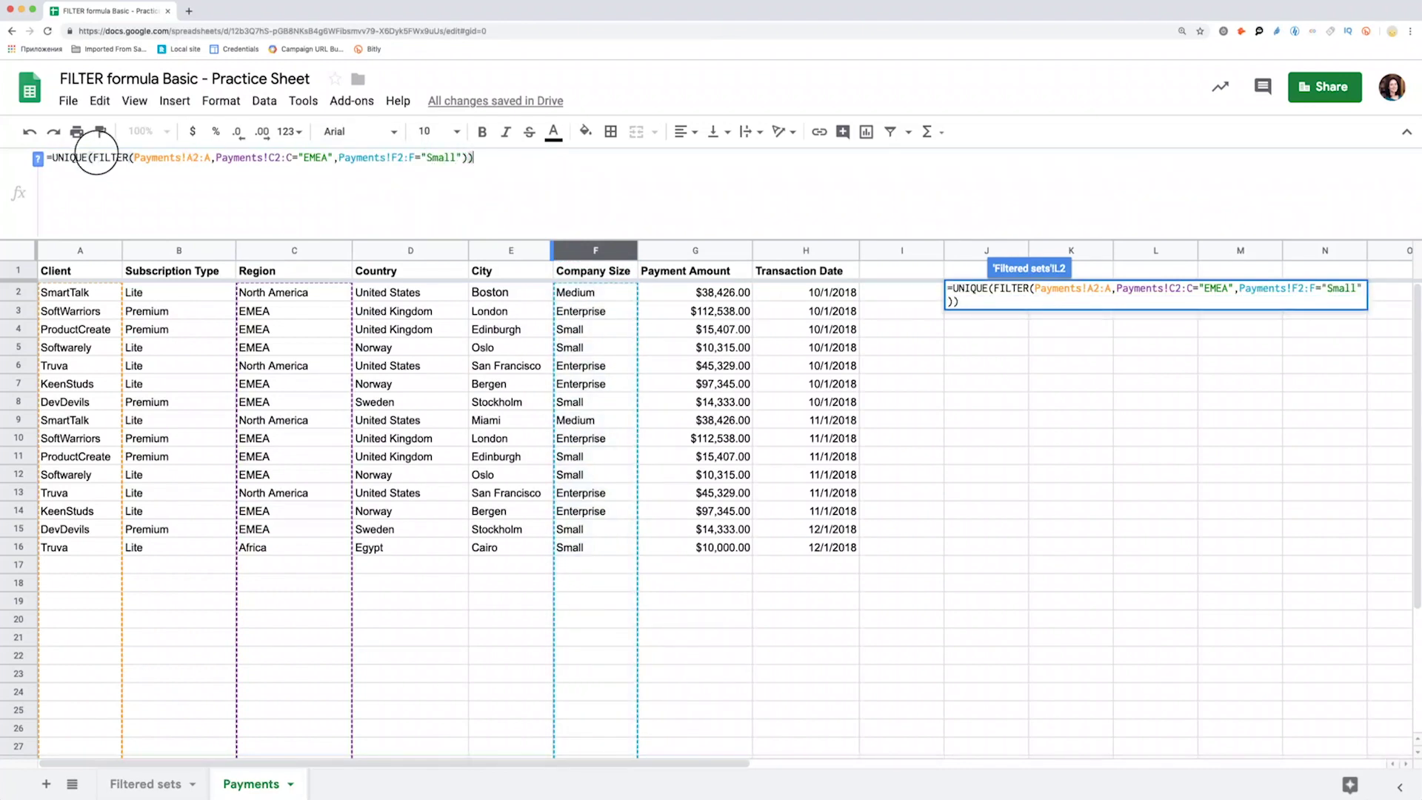
Step: Split the FILTER part and closing parenthesis onto separate lines, then commit the formula
{"action": "left_click", "coordinate": [96, 157]}
{"action": "key", "text": "alt+Return"}
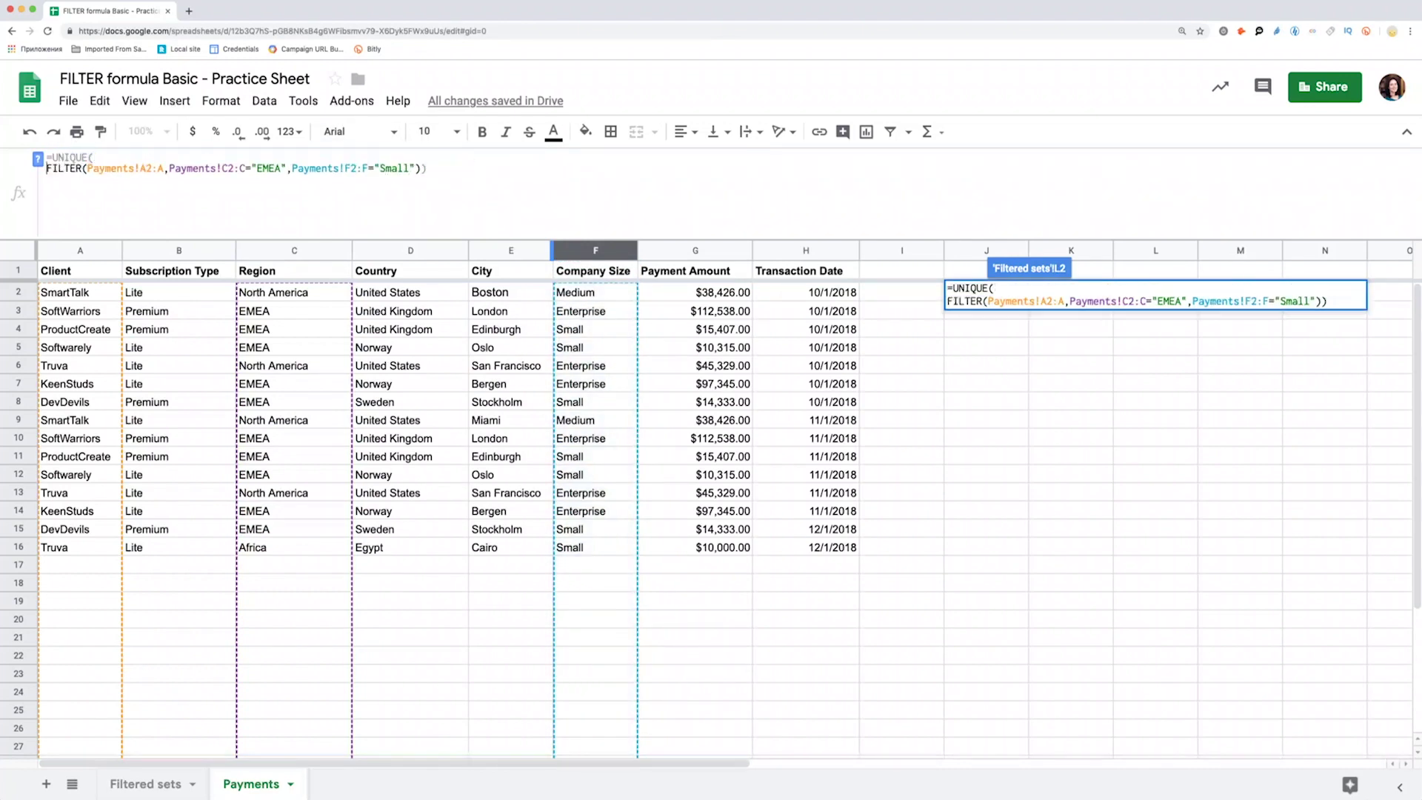
{"action": "left_click", "coordinate": [431, 168]}
{"action": "key", "text": "alt+Return"}
{"action": "key", "text": "Return"}
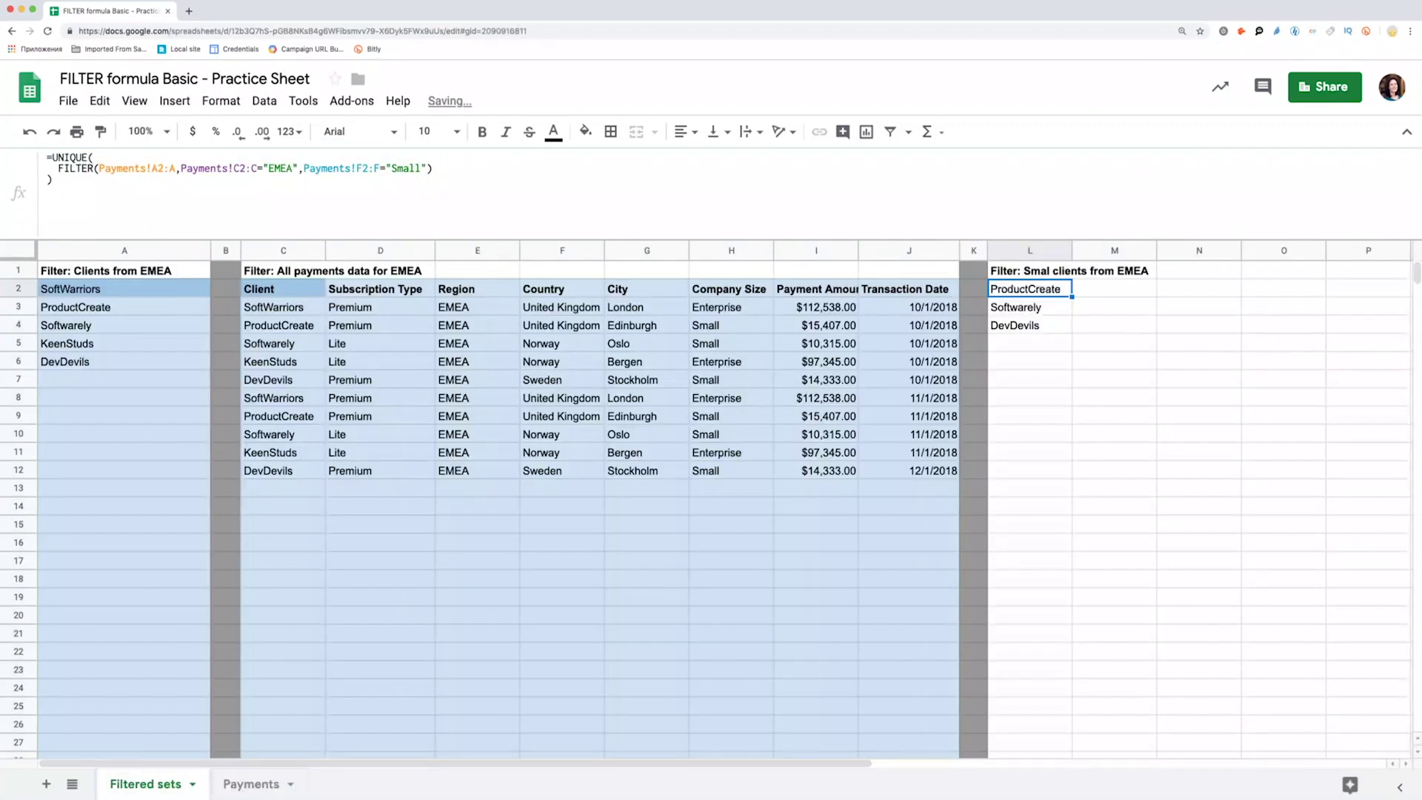
Step: Auto-fit column L and shade it light blue, then fill column M dark grey
{"action": "double_click", "coordinate": [1072, 250]}
{"action": "left_click", "coordinate": [1029, 250]}
{"action": "left_click", "coordinate": [585, 131]}
{"action": "left_click", "coordinate": [695, 227]}
{"action": "left_click", "coordinate": [1200, 251]}
{"action": "left_click", "coordinate": [666, 334]}
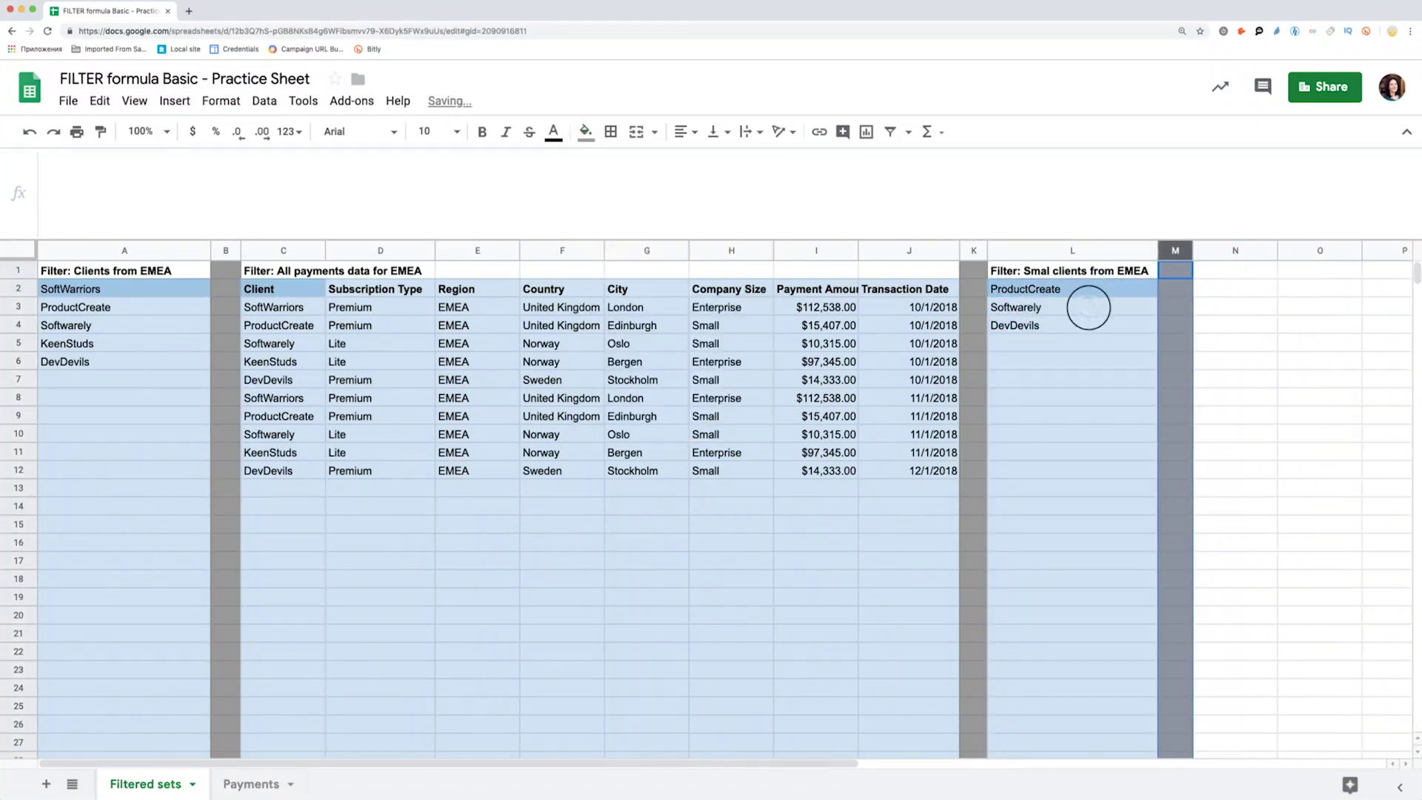